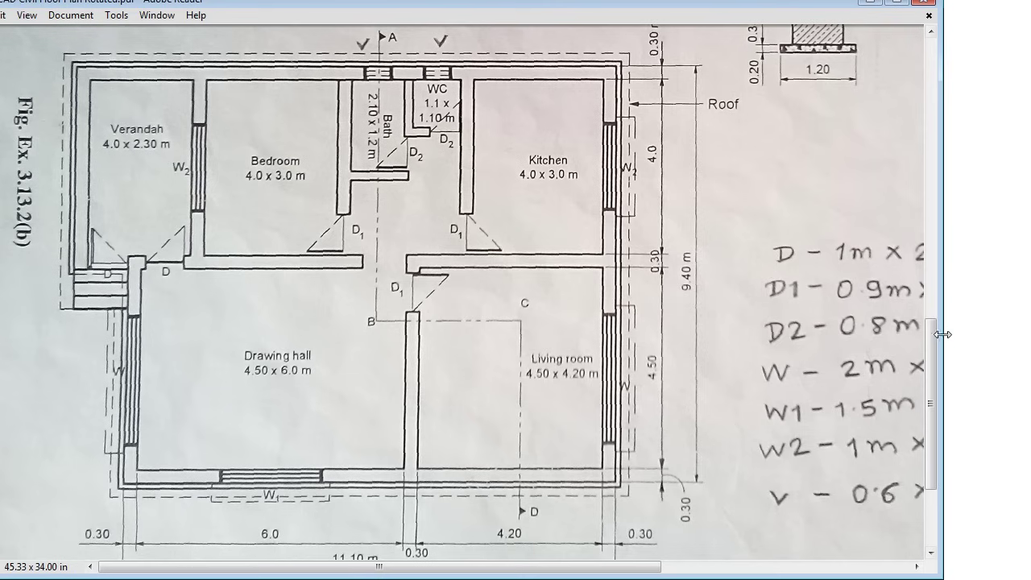
- Examine the plinth in the elevation and around the floor plan of the reference PDF
left_click_drag(929, 352, 931, 196)
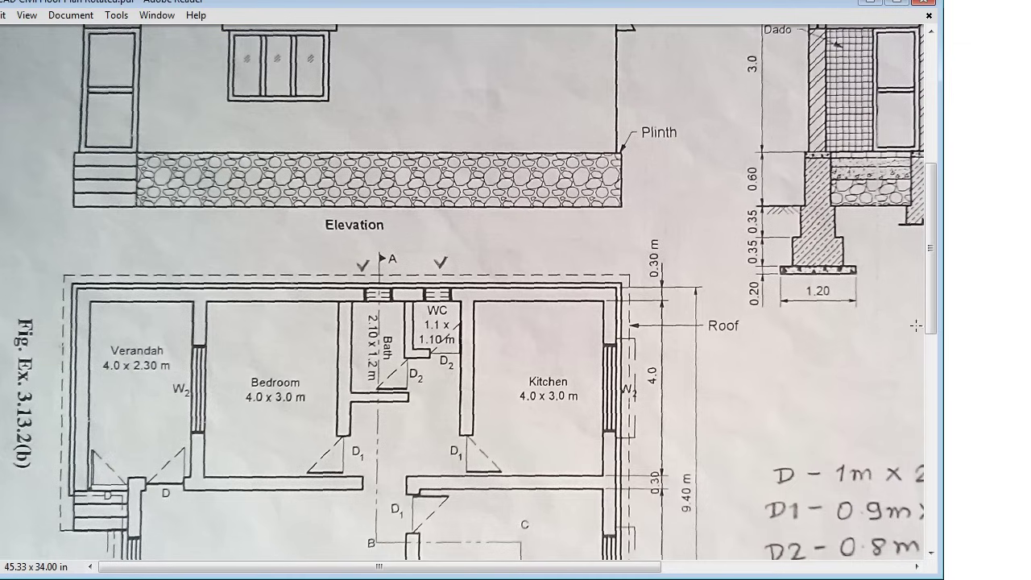
mouse_move(924, 317)
left_mouse_down()
mouse_move(928, 225)
mouse_move(931, 359)
left_mouse_up()
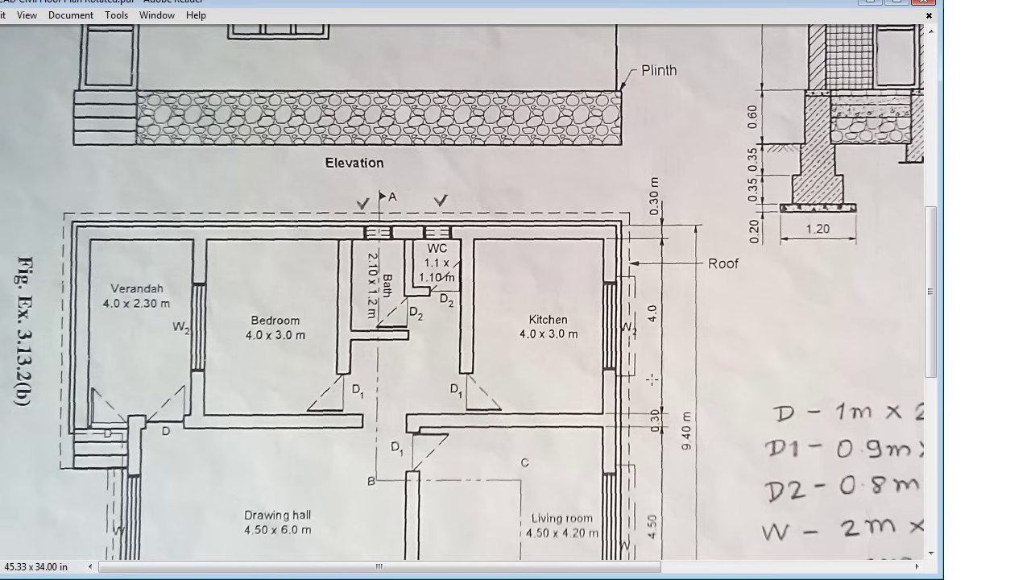
left_click_drag(929, 316, 933, 236)
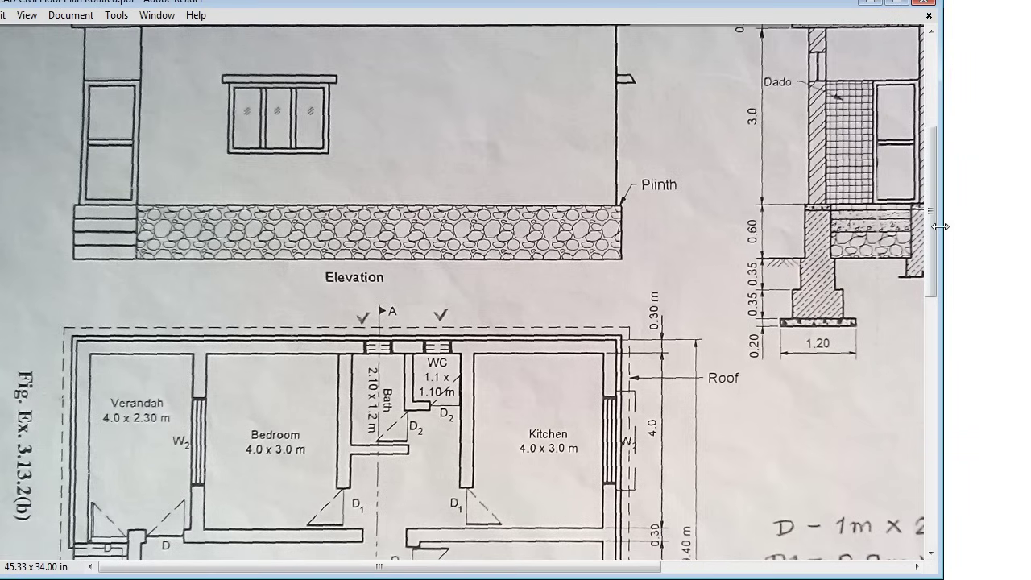
left_click_drag(930, 227, 938, 396)
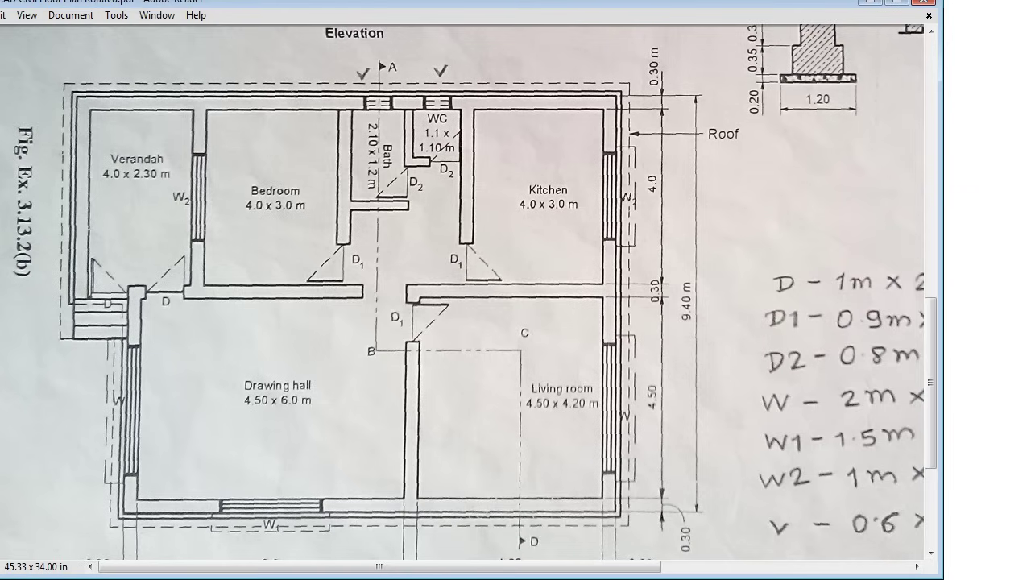
- Switch to the floor plan drawing in AutoCAD and create a new layer named Plinth
key("alt+Tab")
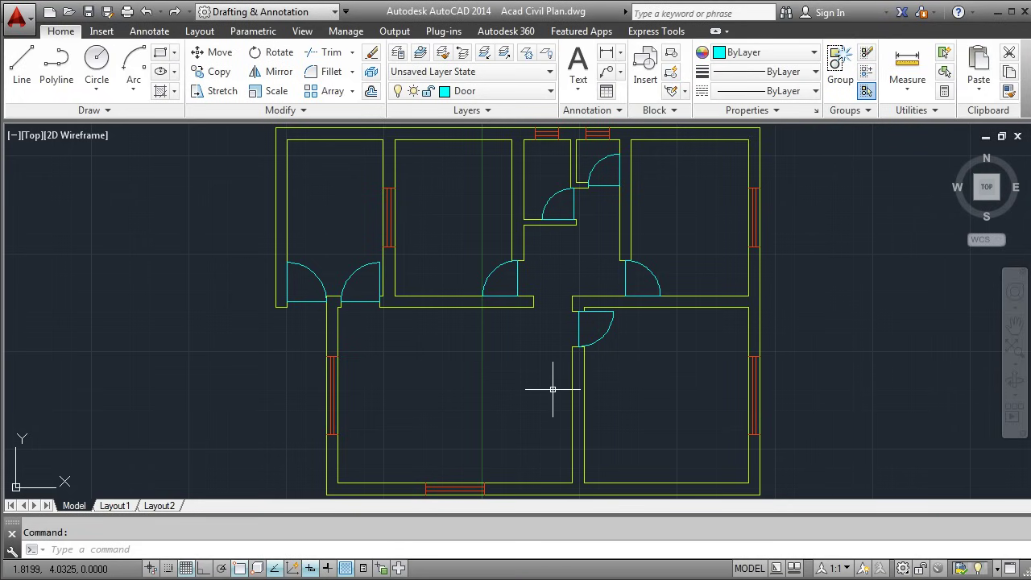
scroll(472, 214, "down", 2)
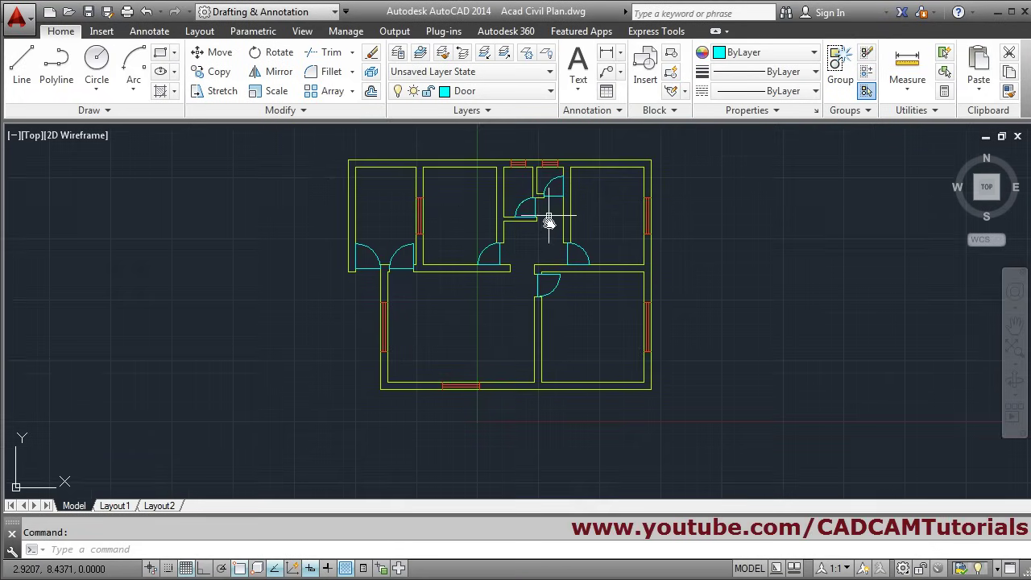
scroll(541, 152, "up", 2)
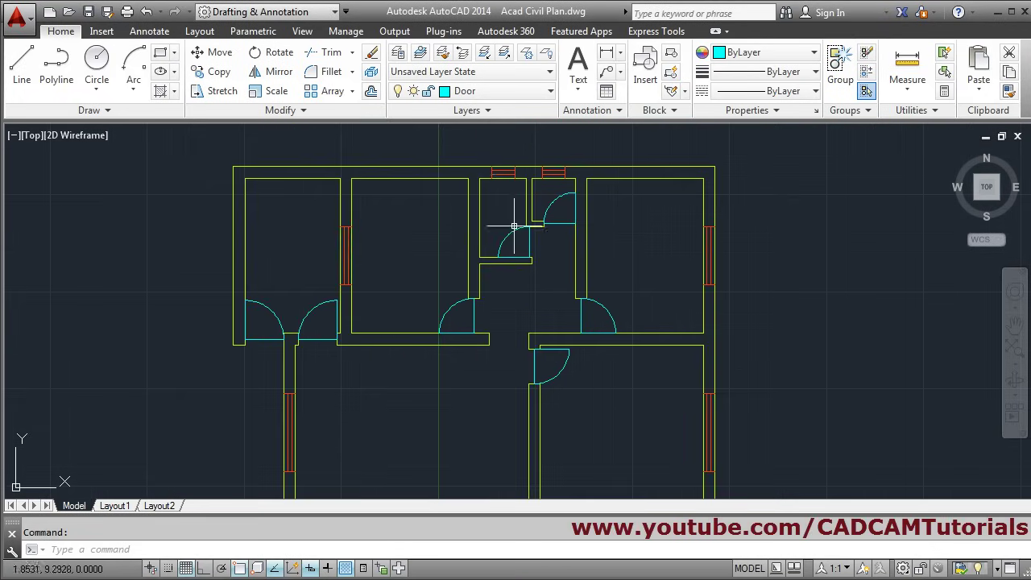
left_click(398, 55)
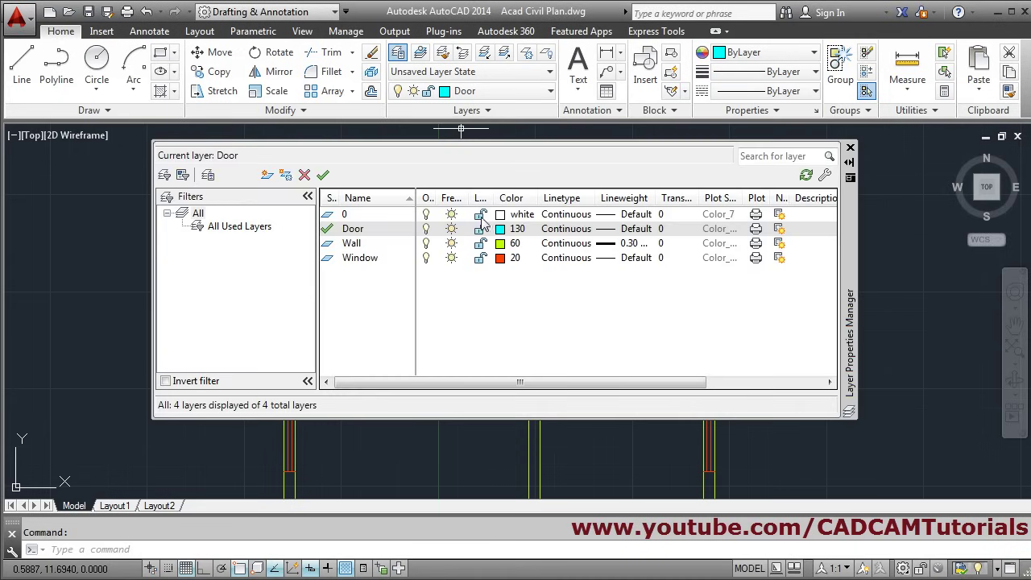
left_click(266, 176)
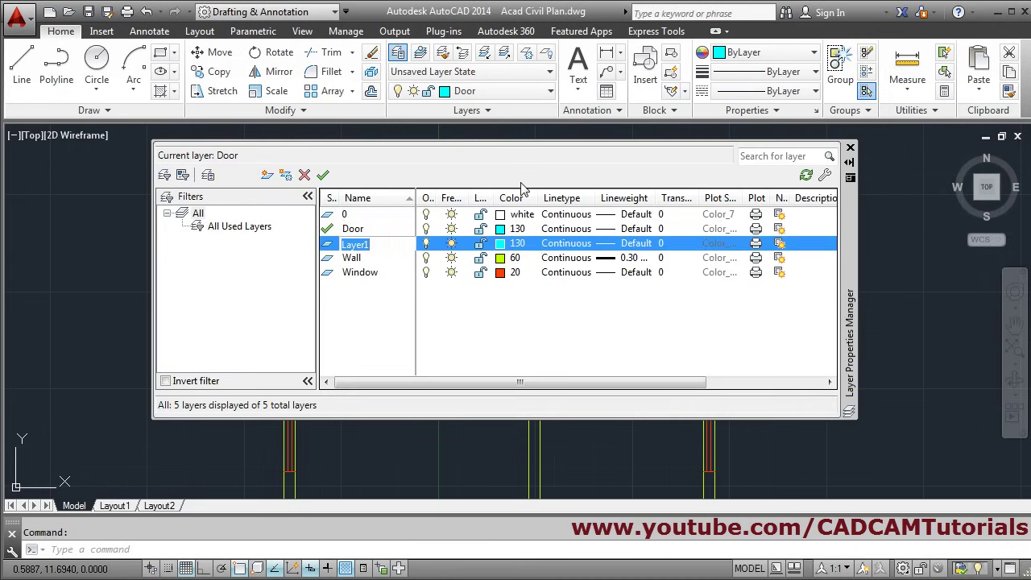
type("Plinth")
key("Return")
- Check the plinth in the reference PDF and set the Plinth layer's color to index 60
key("alt+Tab")
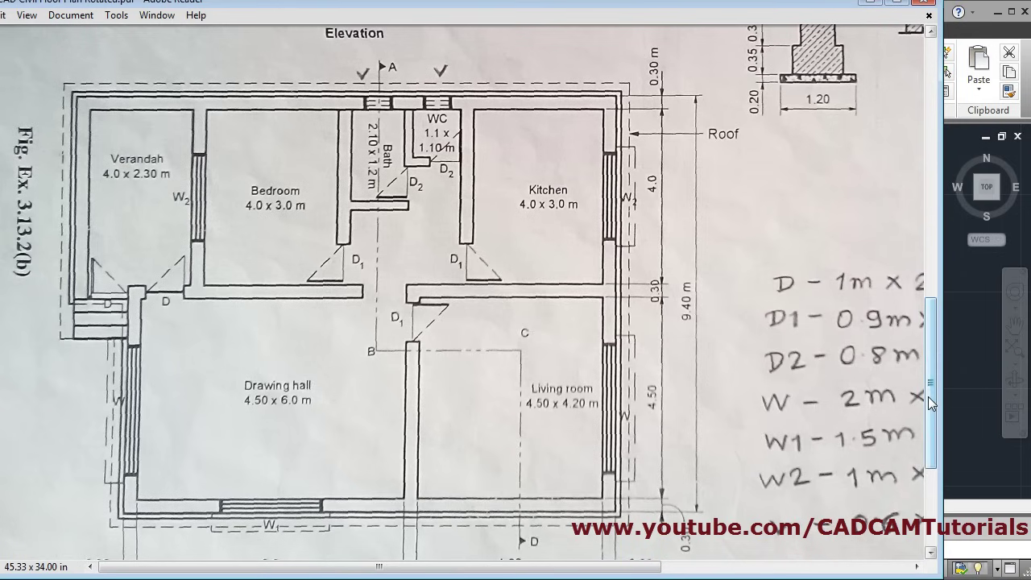
left_click_drag(928, 396, 940, 337)
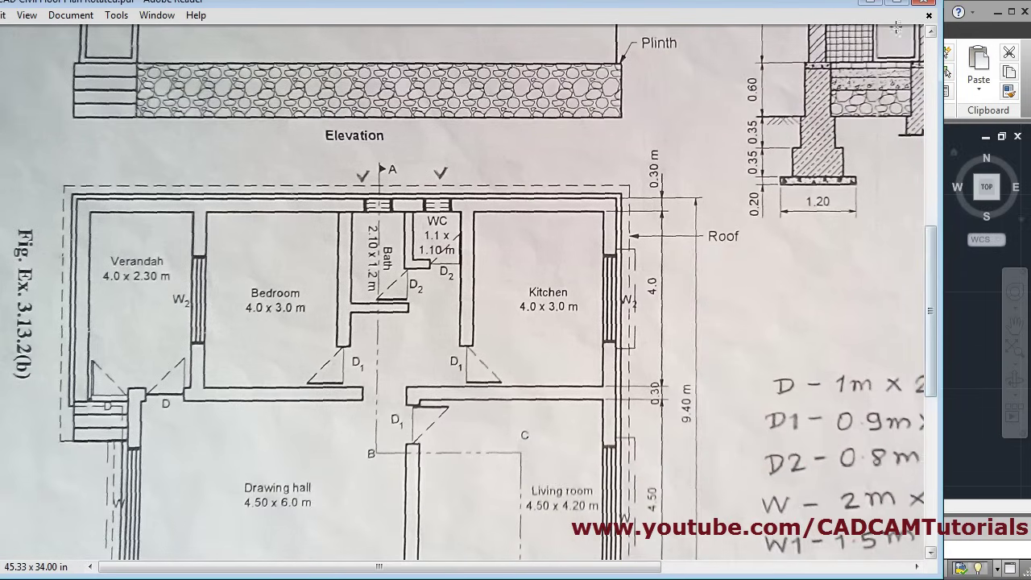
key("alt+Tab")
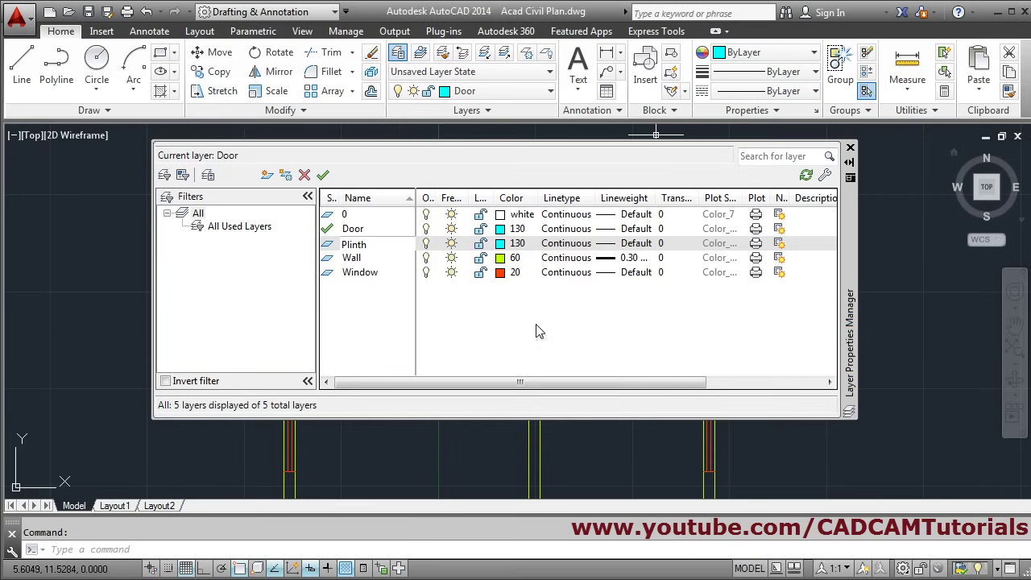
left_click(500, 243)
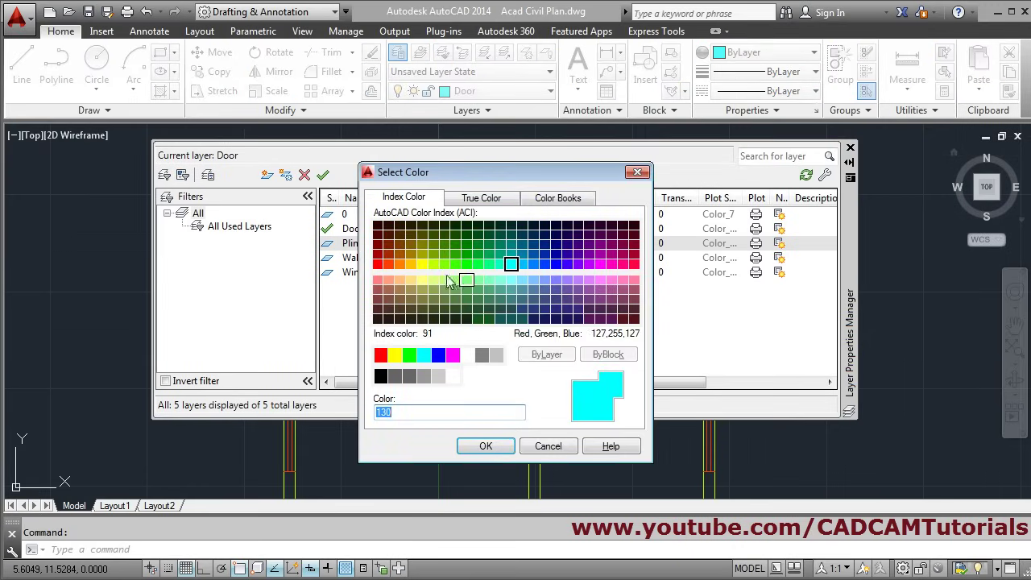
left_click(434, 263)
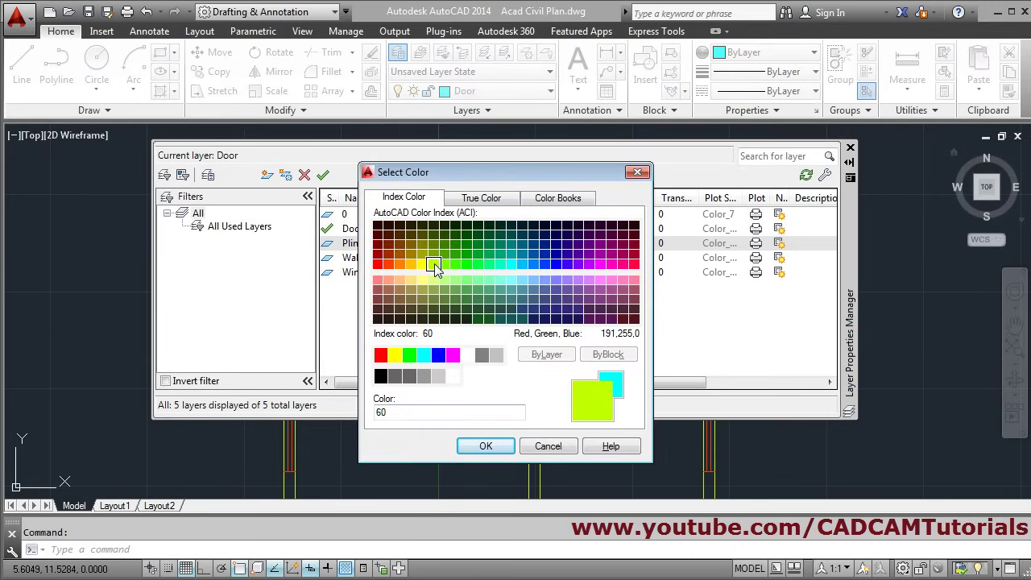
left_click(486, 447)
left_click(850, 147)
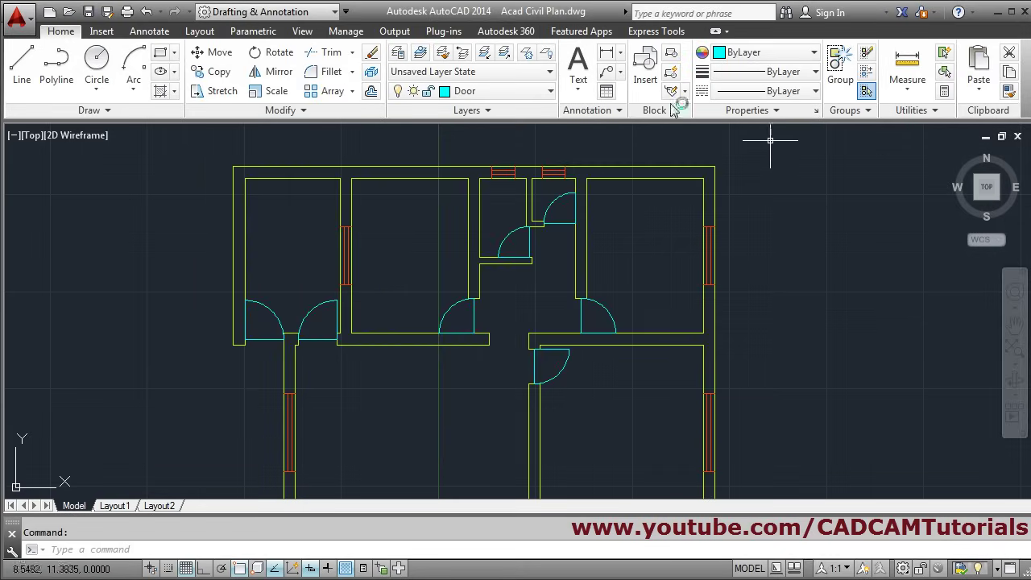
- Make Plinth the current layer and set the Offset command's layer option to Current
left_click(509, 92)
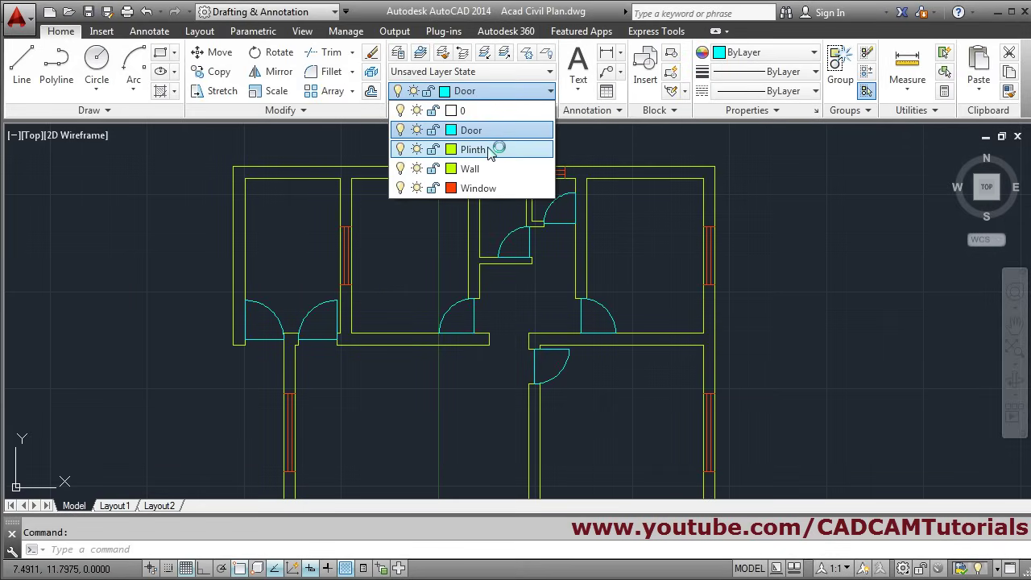
left_click(492, 151)
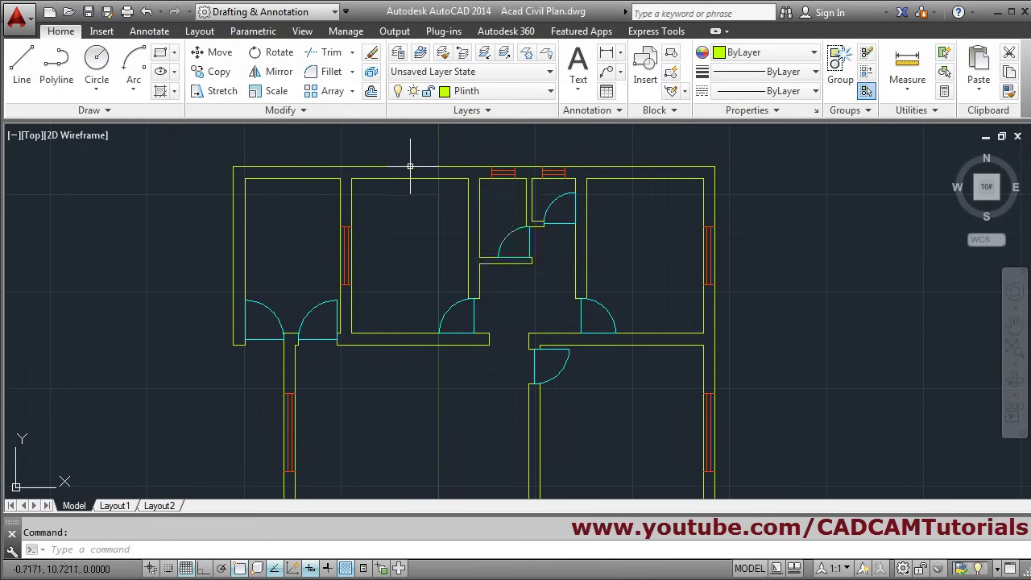
left_click(372, 76)
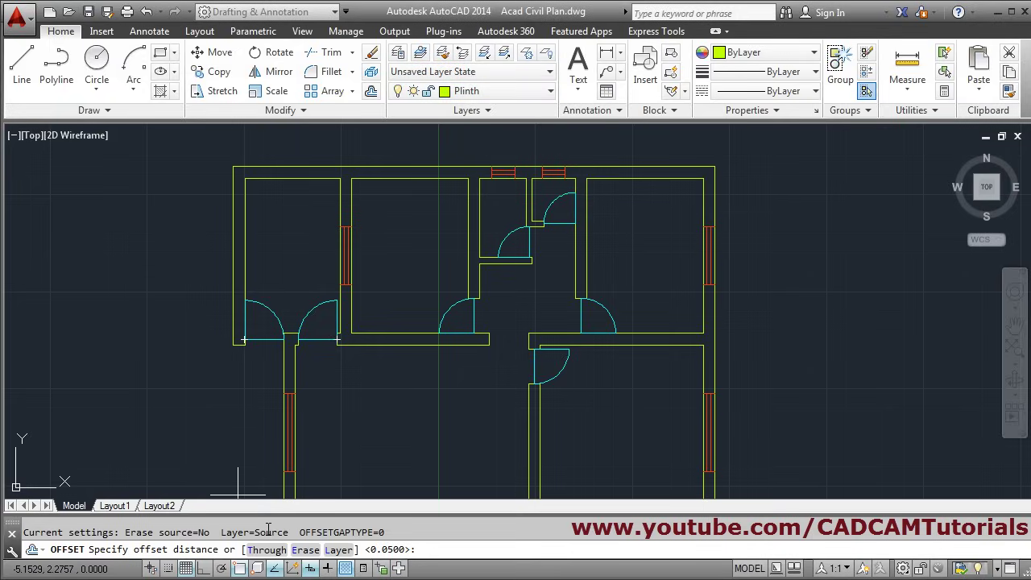
left_click(339, 550)
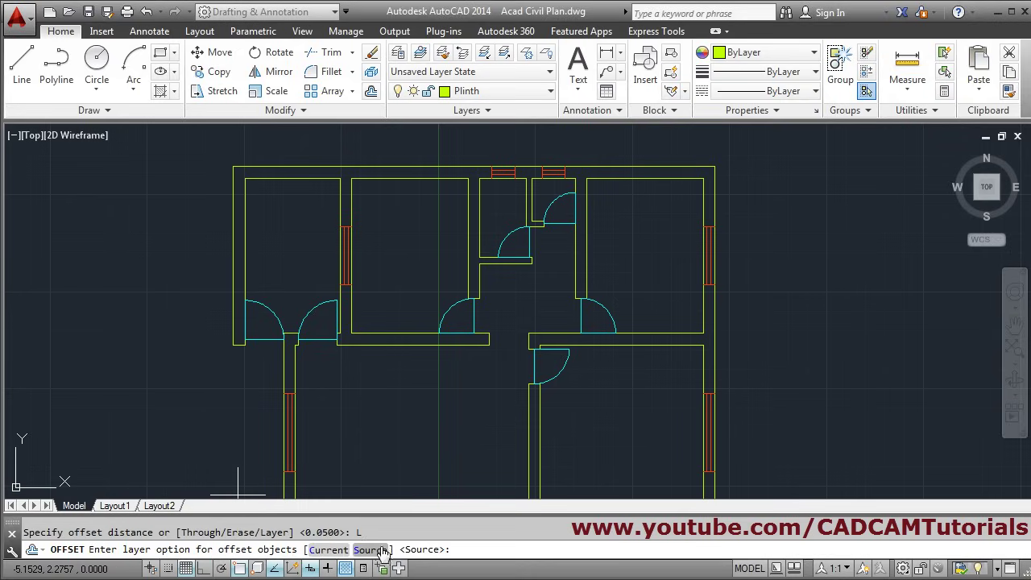
left_click(329, 551)
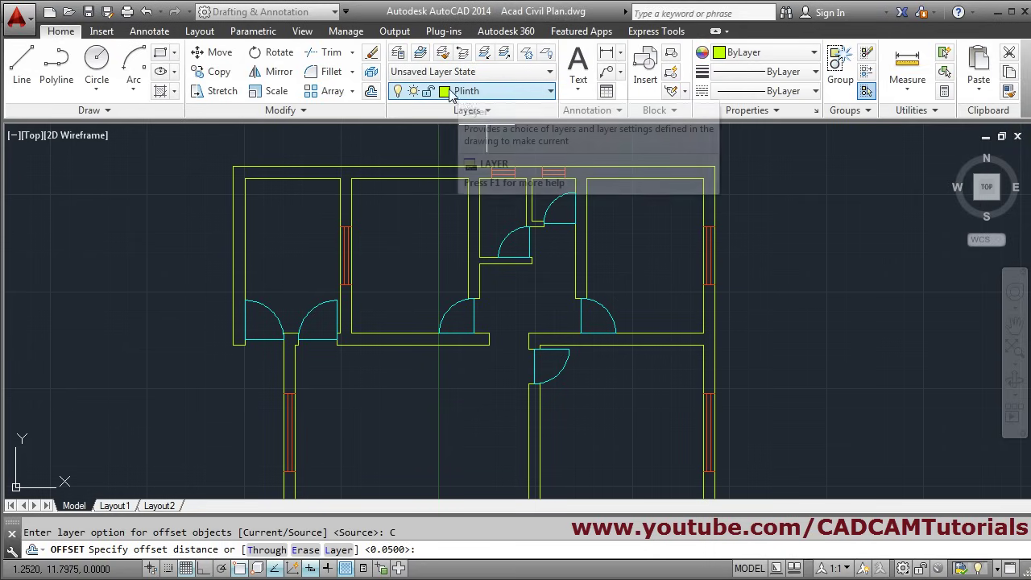
- Change the Plinth layer's color to index 231 in the layer properties
left_click(397, 53)
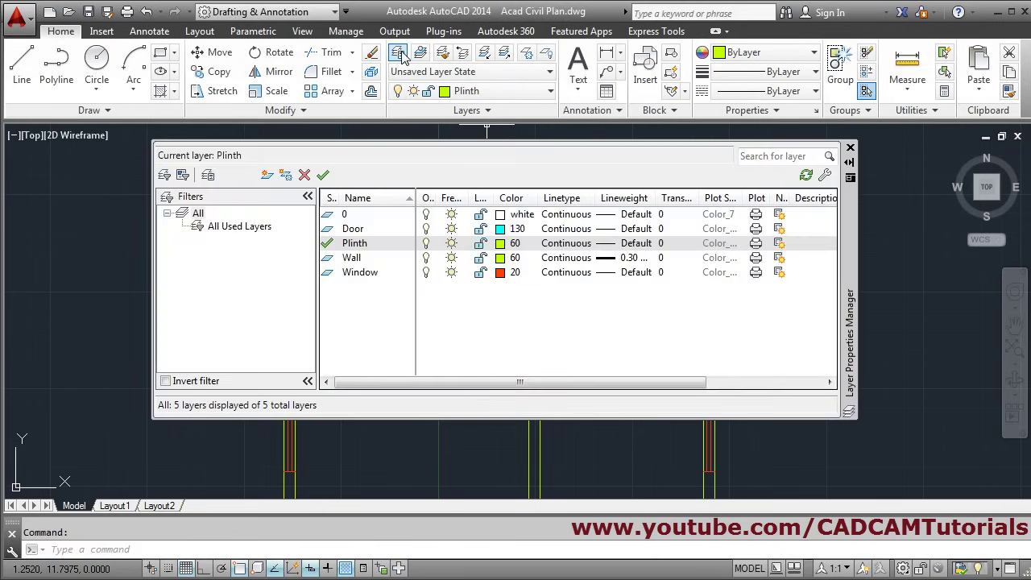
left_click(501, 244)
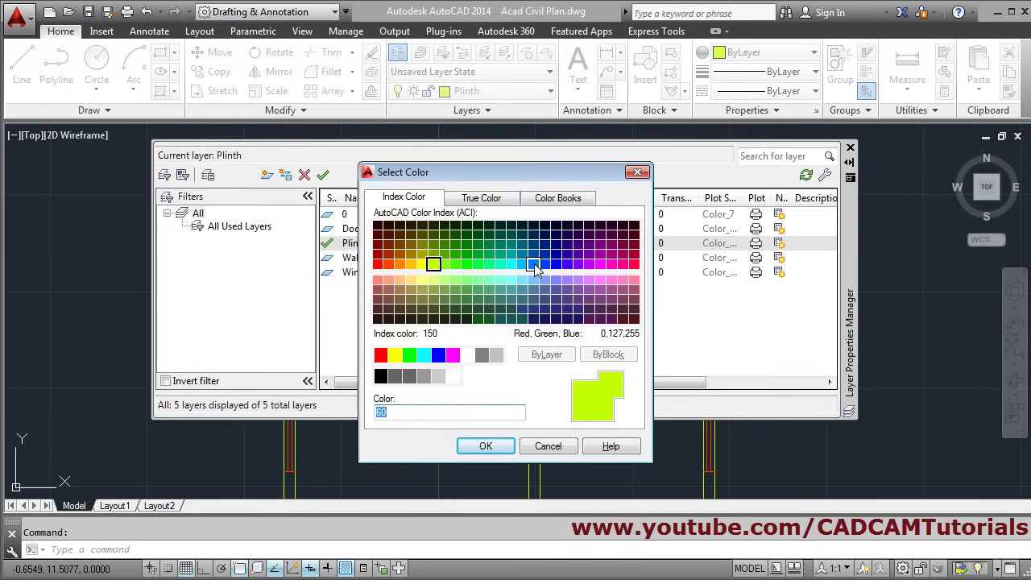
left_click(622, 280)
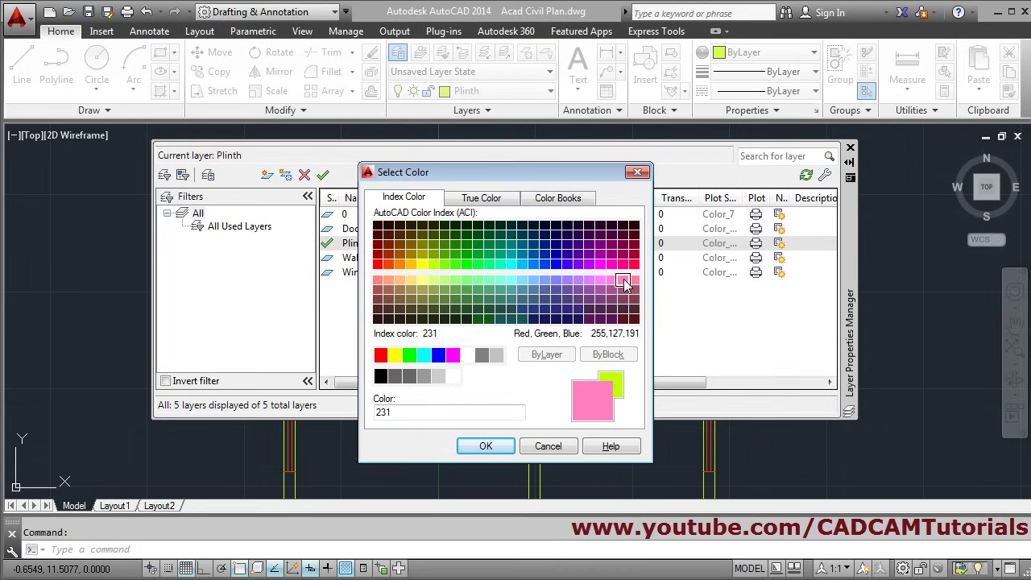
left_click(485, 446)
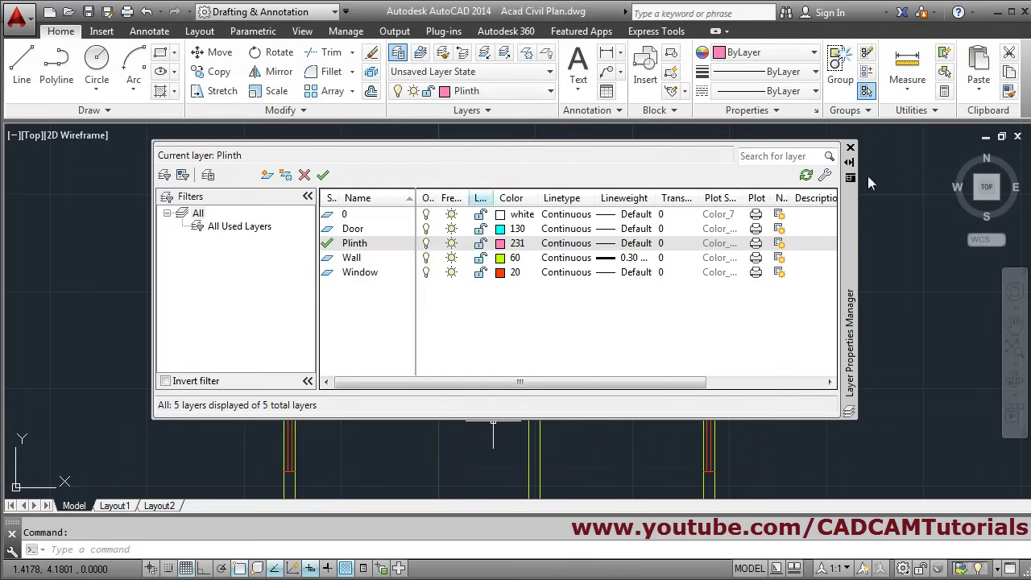
left_click(851, 149)
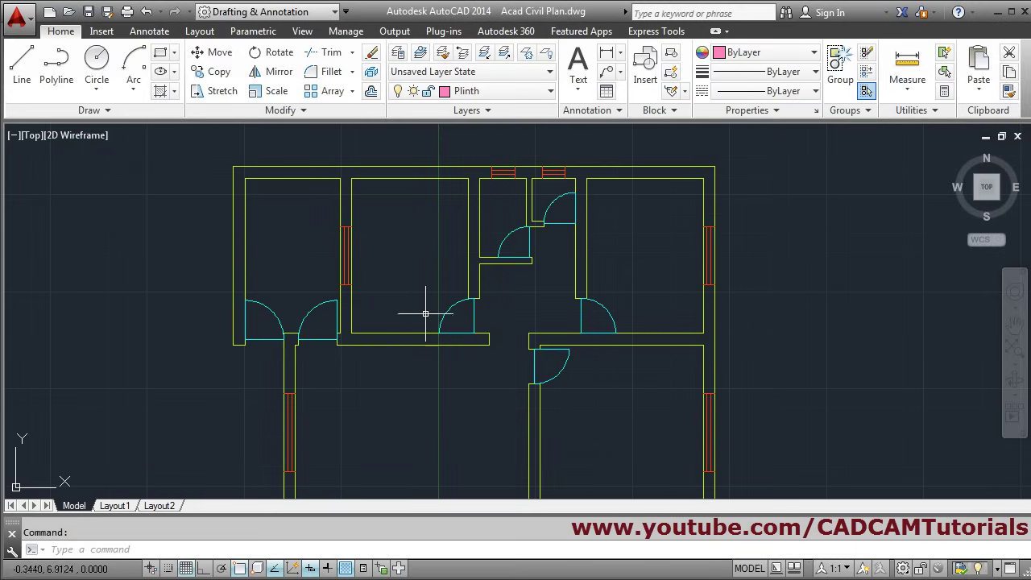
- Offset the outer wall lines along the plan's upper edge, the verandah side and the kitchen side outward by 0.1
left_click(372, 91)
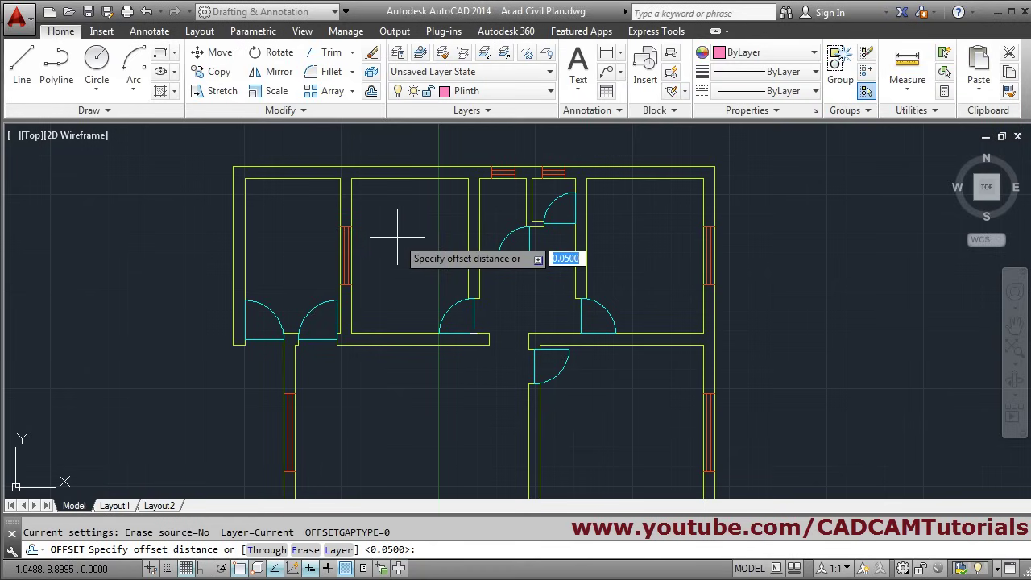
type(".1")
key("Return")
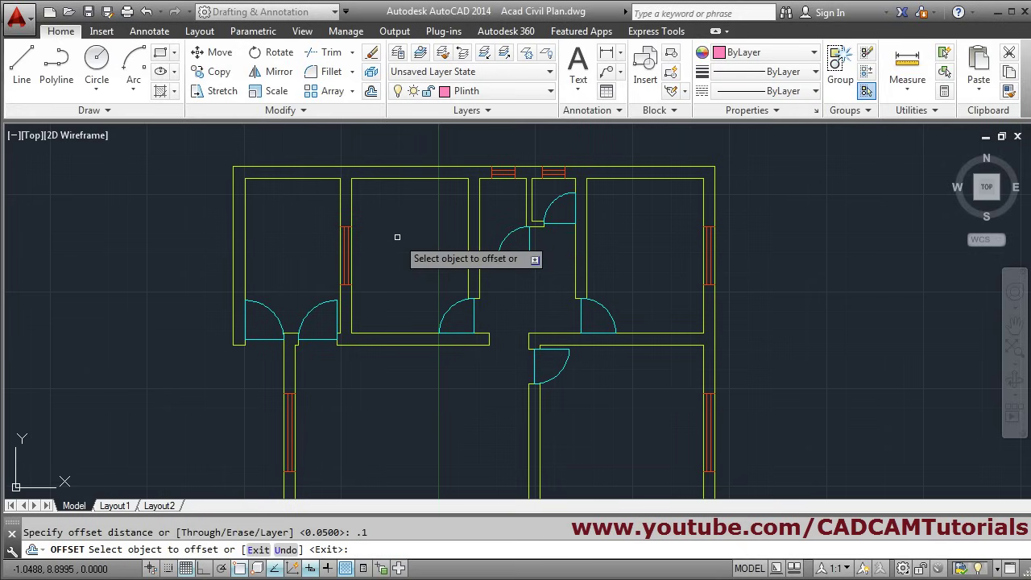
left_click(420, 168)
left_click(423, 142)
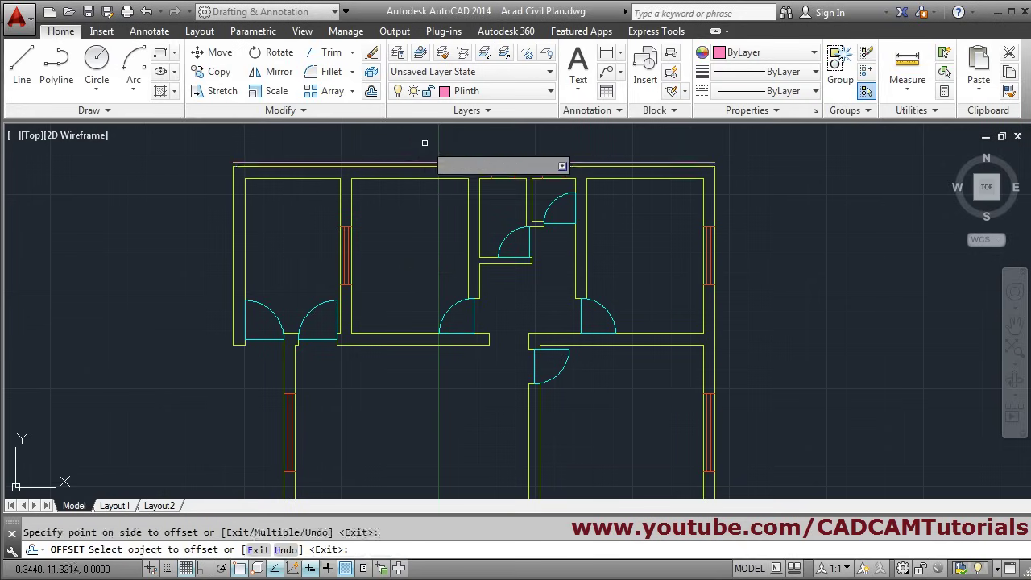
left_click(234, 203)
left_click(189, 214)
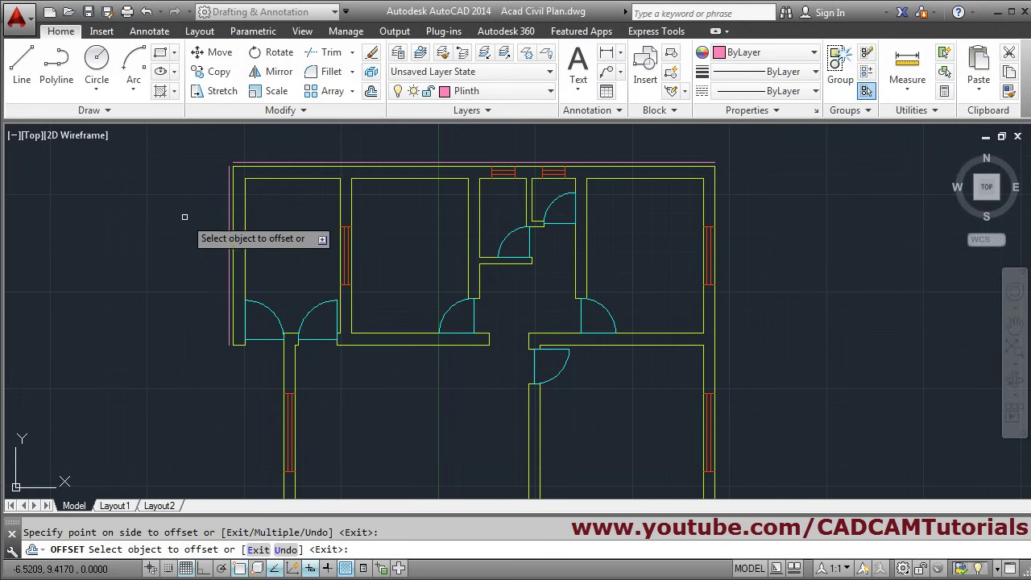
left_click(715, 205)
left_click(728, 258)
- Offset the plan's lower outer wall line and the drawing hall's left outer wall line outward by 0.1
middle_click_drag(708, 370, 702, 280)
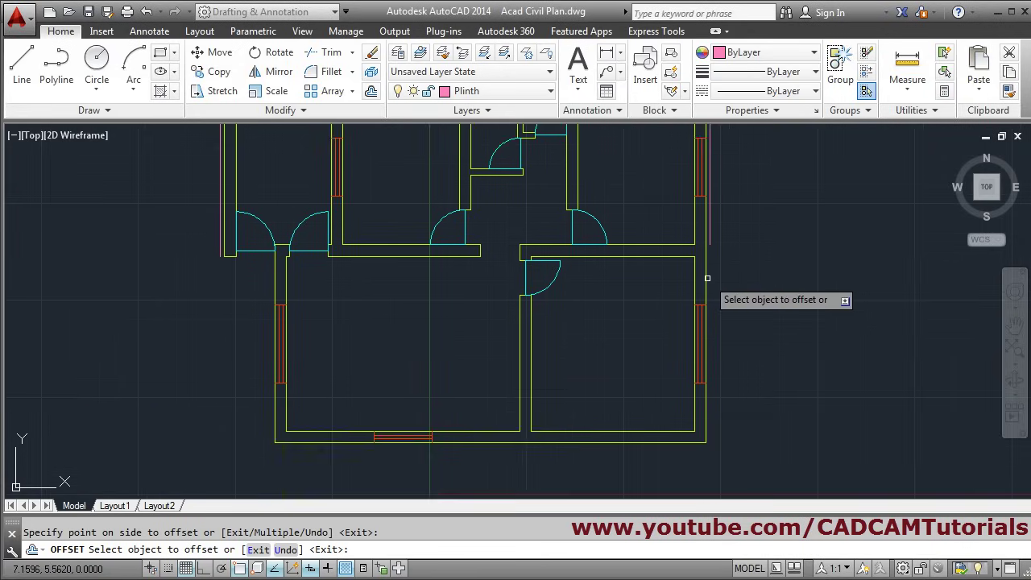
left_click(665, 442)
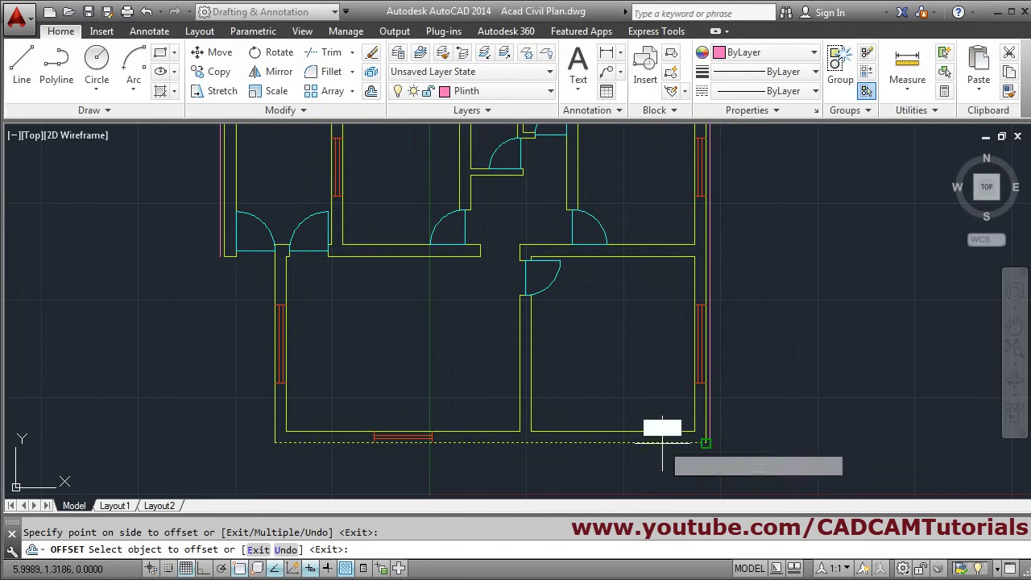
left_click(662, 483)
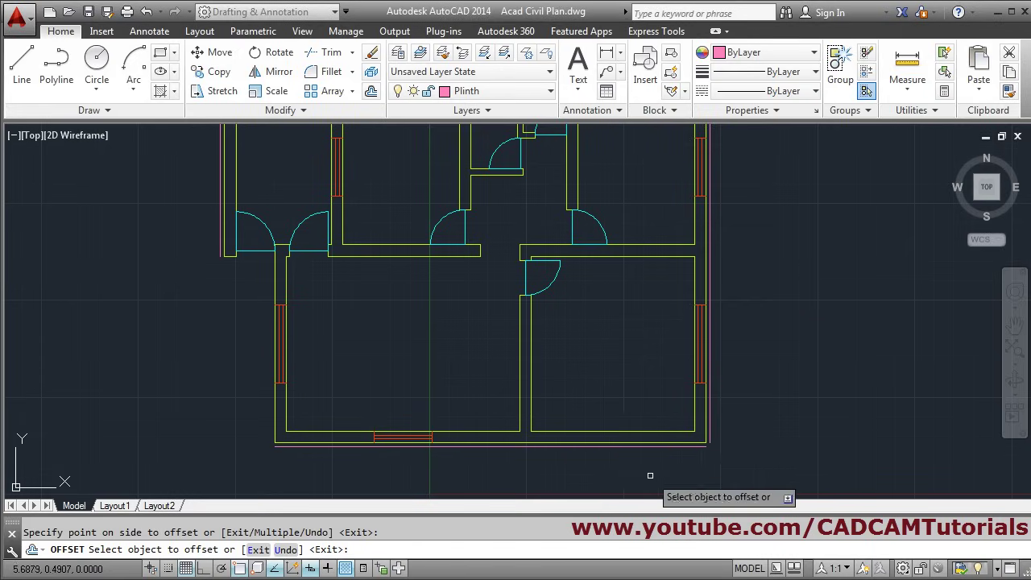
left_click(274, 294)
left_click(229, 294)
- Check the reference PDF and offset the short lower end line of the verandah's outer wall downward by 0.1
middle_click_drag(316, 289, 317, 299)
scroll(317, 299, "down", 3)
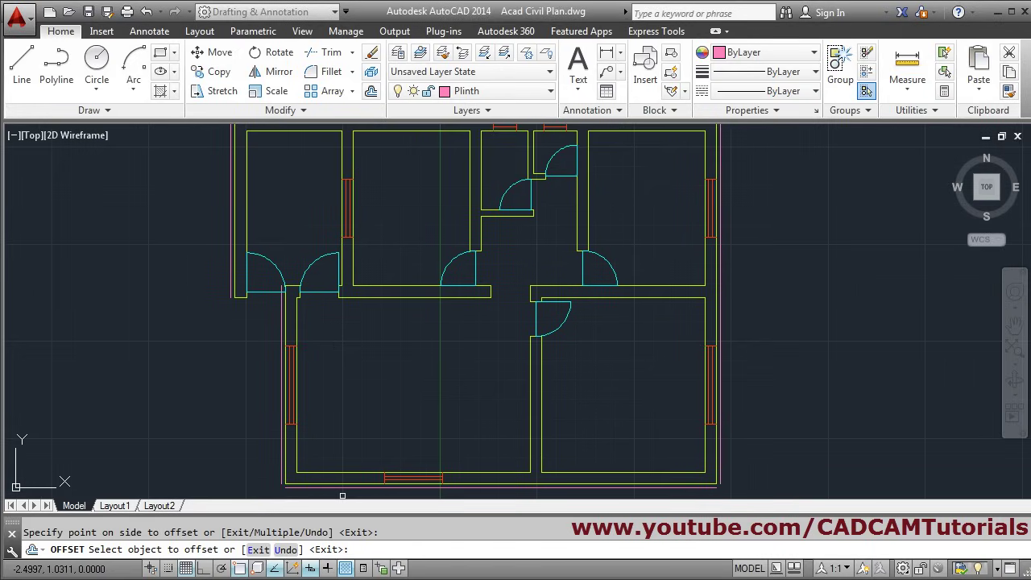
key("alt+Tab")
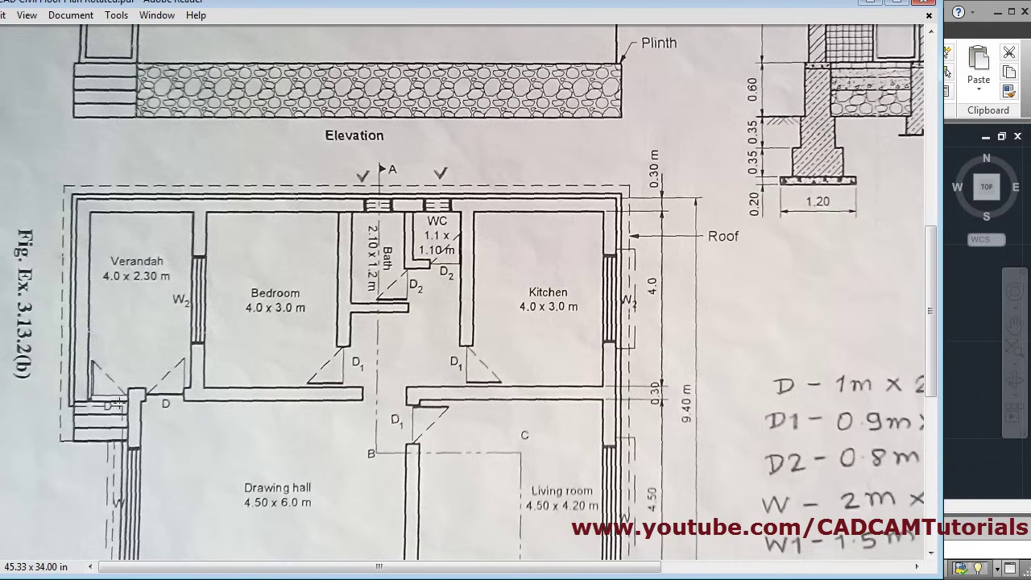
left_click(870, 2)
scroll(290, 358, "up", 2)
left_click(233, 292)
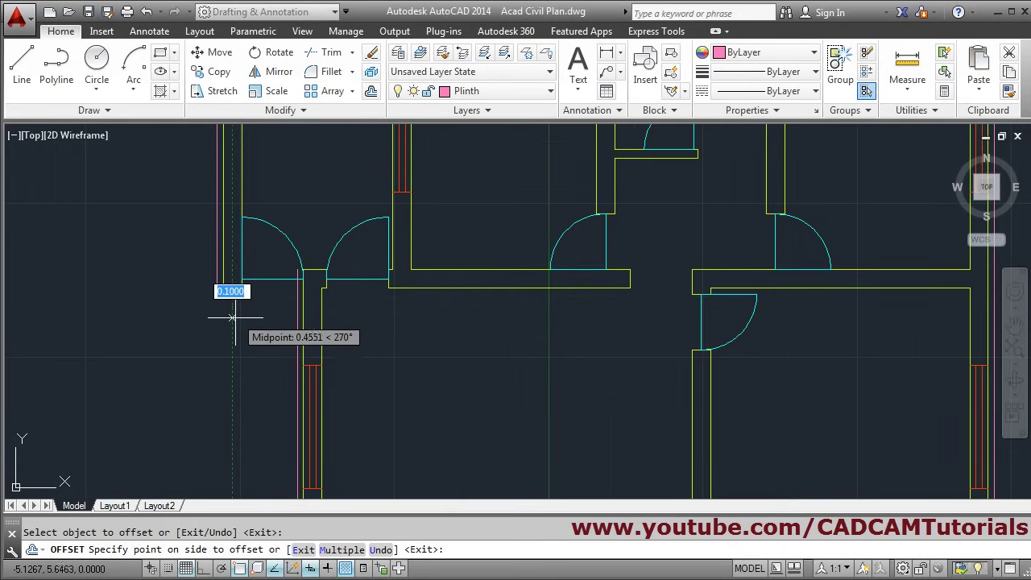
left_click(236, 319)
scroll(382, 317, "down", 3)
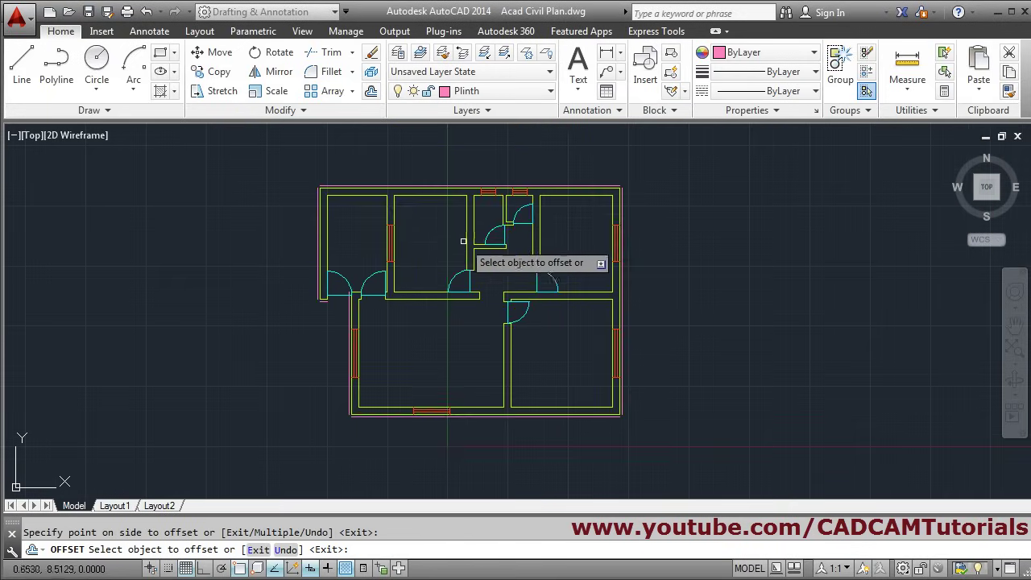
scroll(443, 203, "up", 1)
key("Return")
- Fillet the two plinth lines at the verandah's upper outer corner with radius 0 to close the corner
middle_click_drag(417, 210, 391, 323)
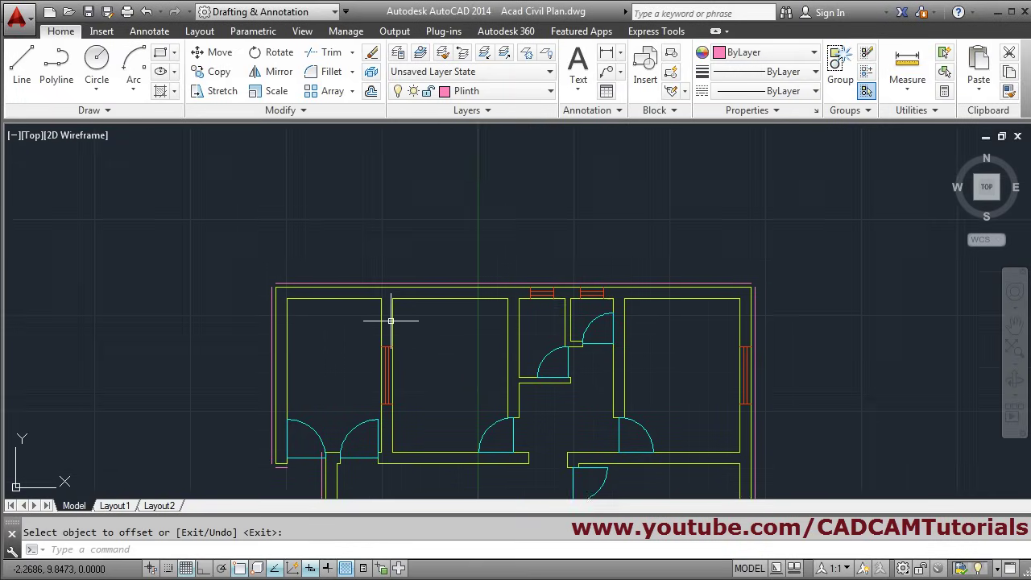
scroll(346, 298, "up", 2)
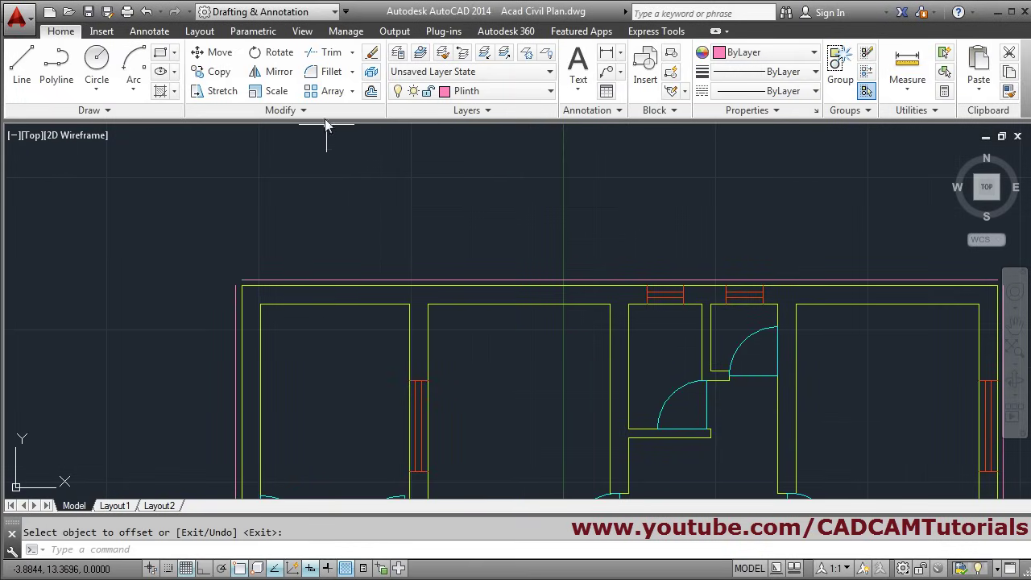
left_click(327, 76)
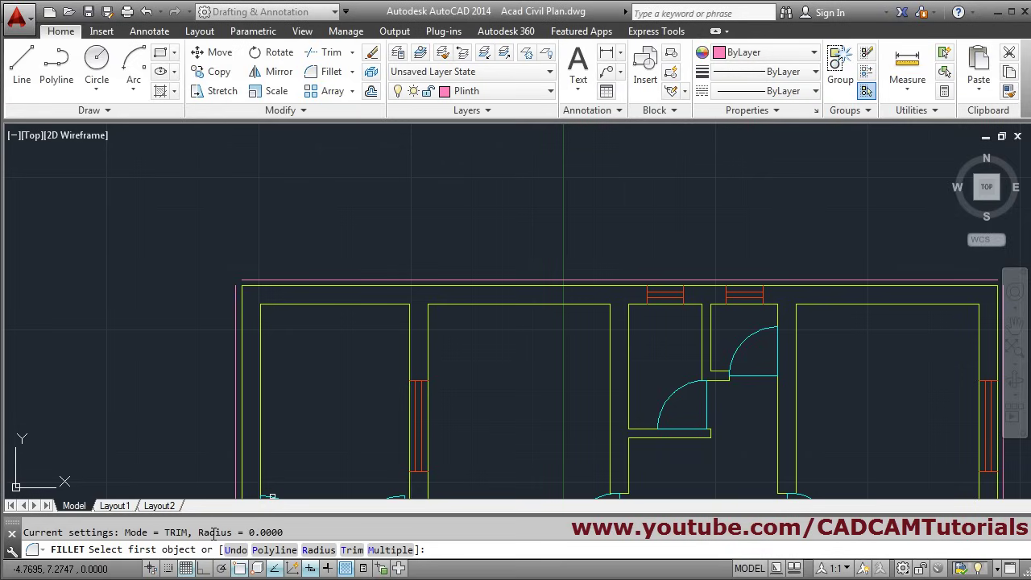
scroll(237, 299, "up", 2)
left_click(237, 302)
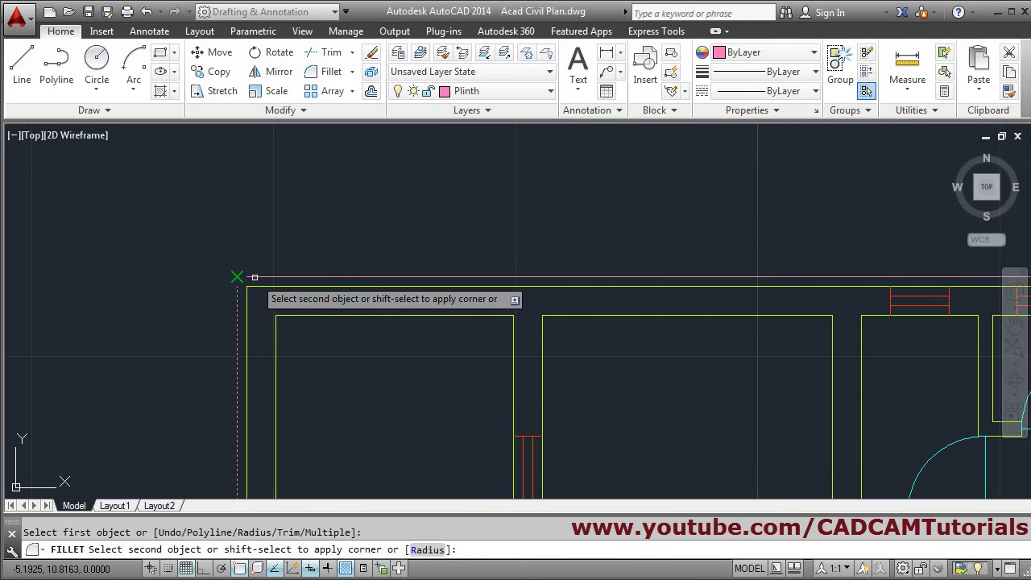
scroll(315, 362, "down", 3)
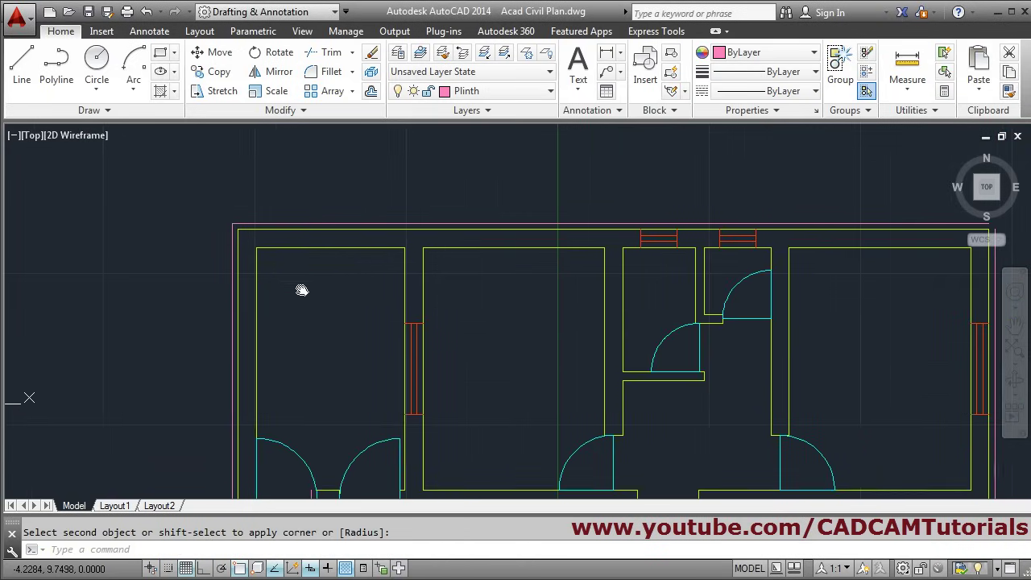
- Fillet the plinth lines at the kitchen's upper outer corner with radius 0, using the Multiple option
left_click(330, 72)
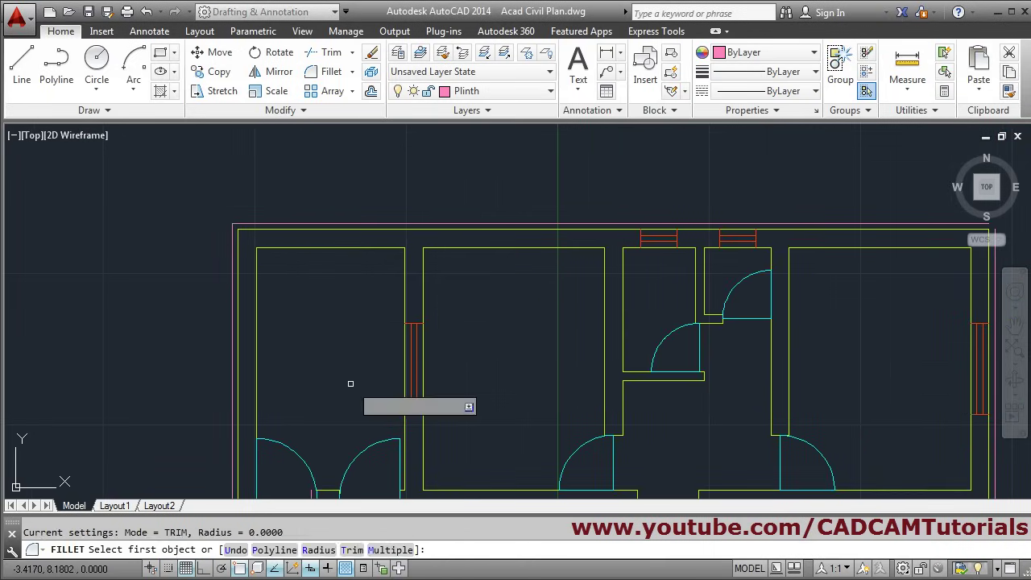
middle_click_drag(497, 347, 306, 314)
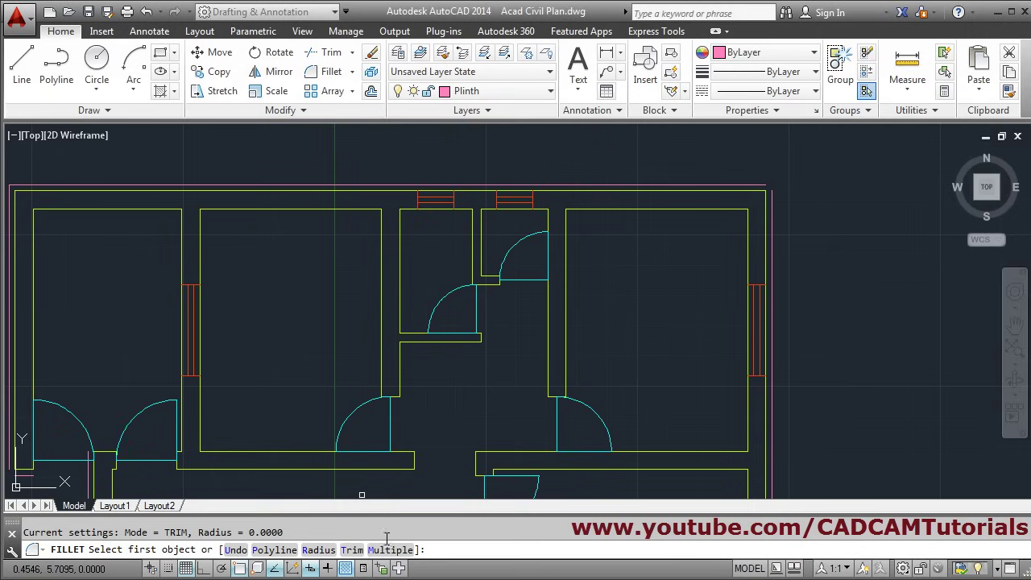
left_click(390, 551)
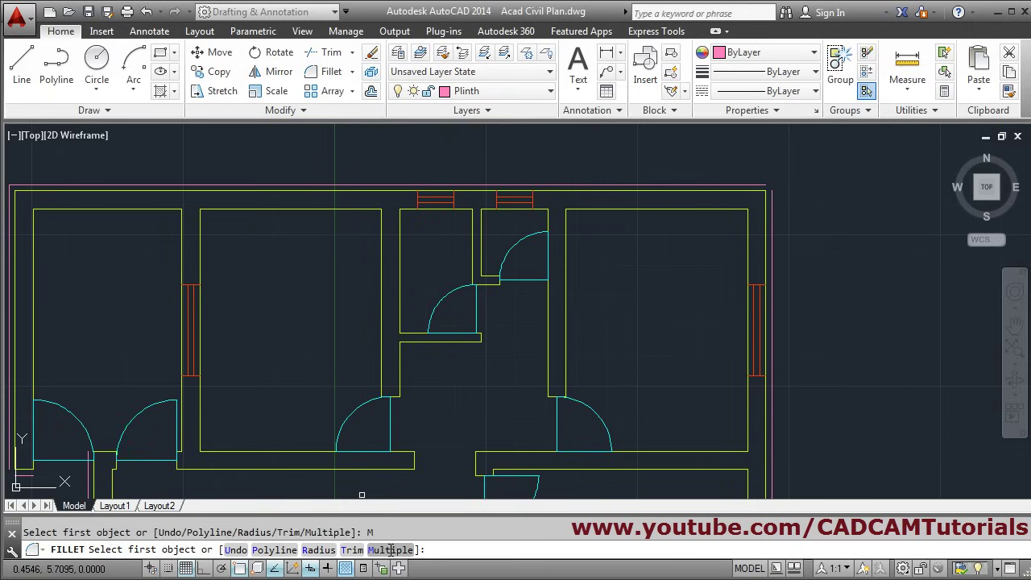
left_click(765, 186)
left_click(772, 200)
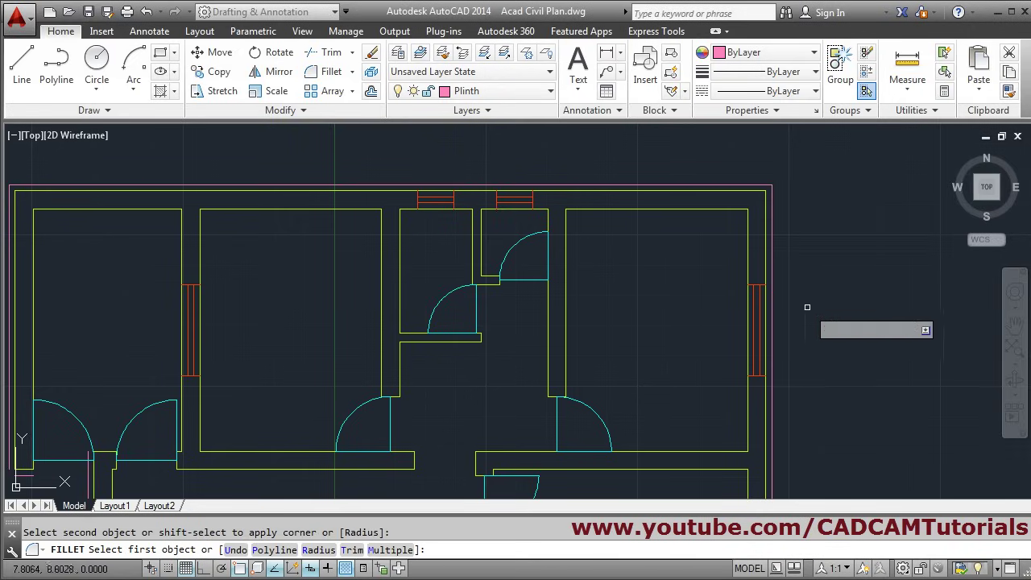
- Close the plinth outline's two lower corners, at the living room and the drawing hall, with the zero-radius Fillet
middle_click_drag(805, 301, 773, 239)
scroll(745, 364, "down", 2)
scroll(745, 364, "up", 2)
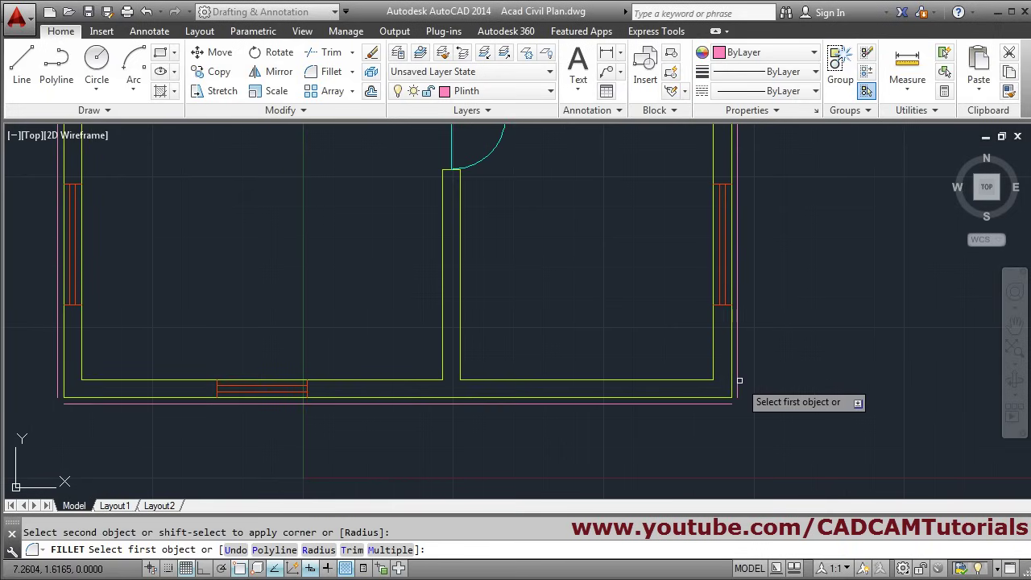
left_click(737, 383)
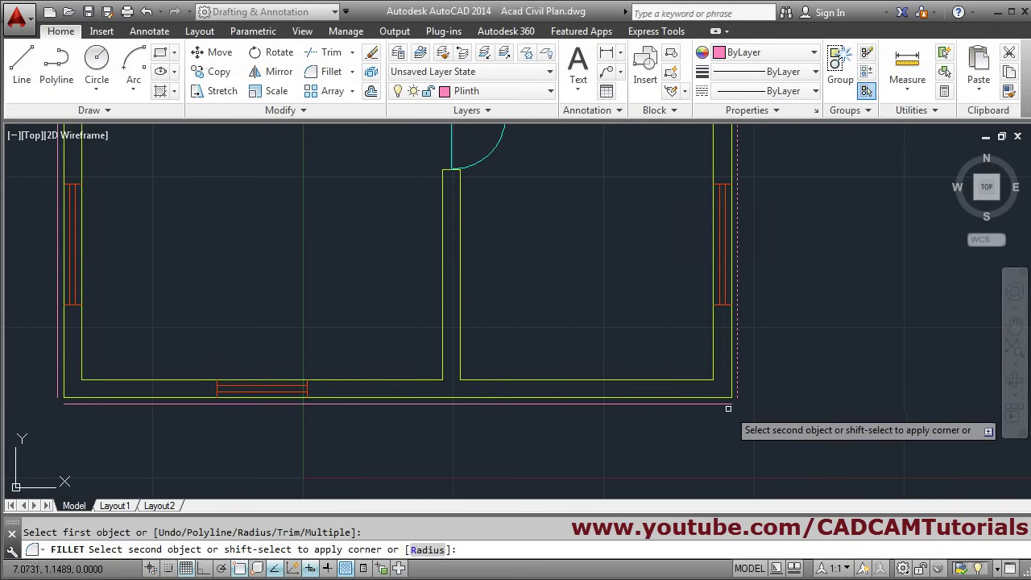
left_click(716, 402)
scroll(631, 402, "down", 2)
middle_click_drag(460, 387, 455, 458)
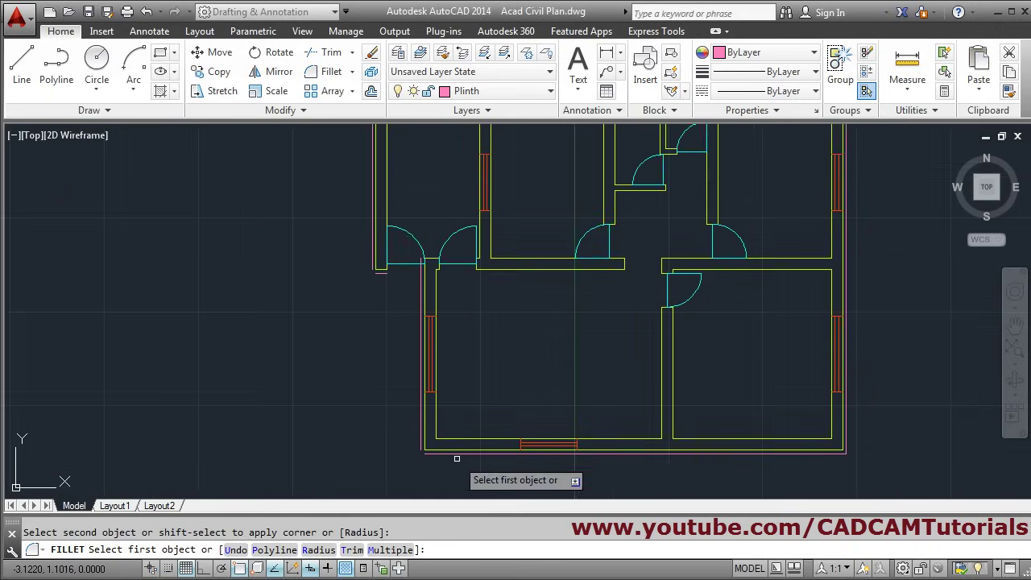
scroll(439, 453, "up", 2)
left_click(439, 453)
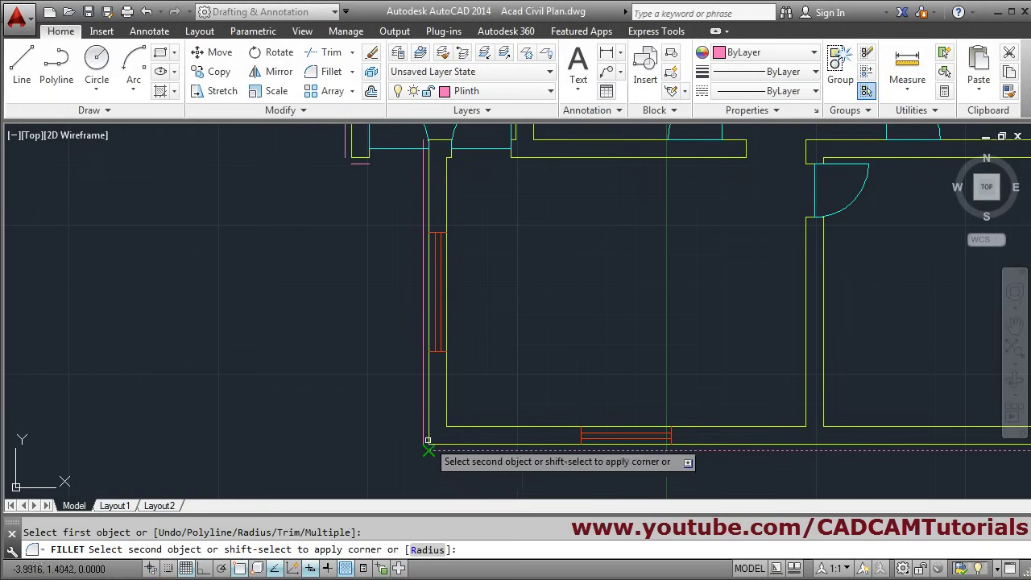
left_click(425, 437)
- Fillet the short plinth line below the verandah to the verandah's outer plinth line and to the drawing hall's plinth line
middle_click_drag(444, 331, 455, 352)
middle_click_drag(419, 205, 449, 391)
scroll(449, 390, "up", 2)
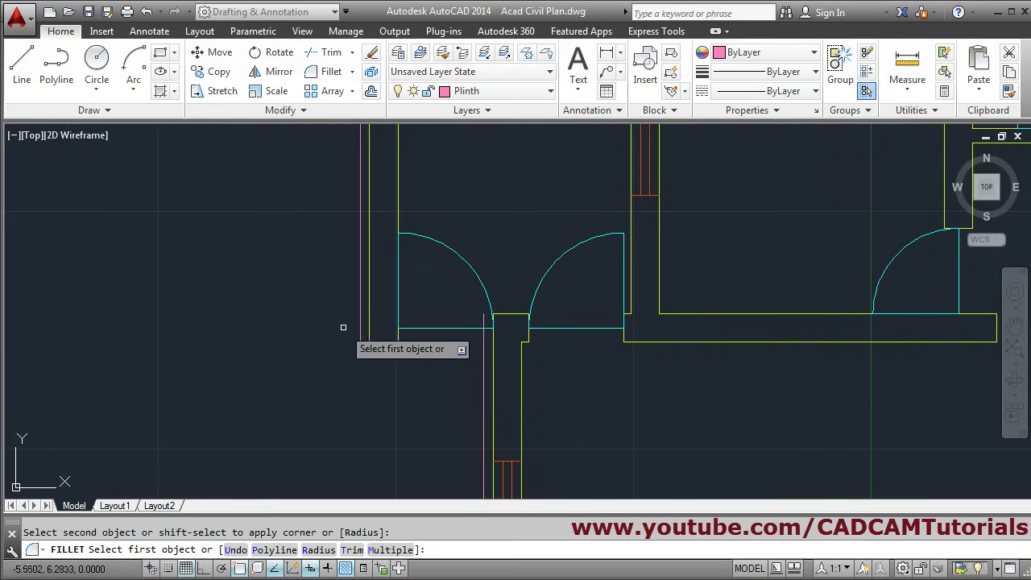
left_click(360, 326)
left_click(378, 352)
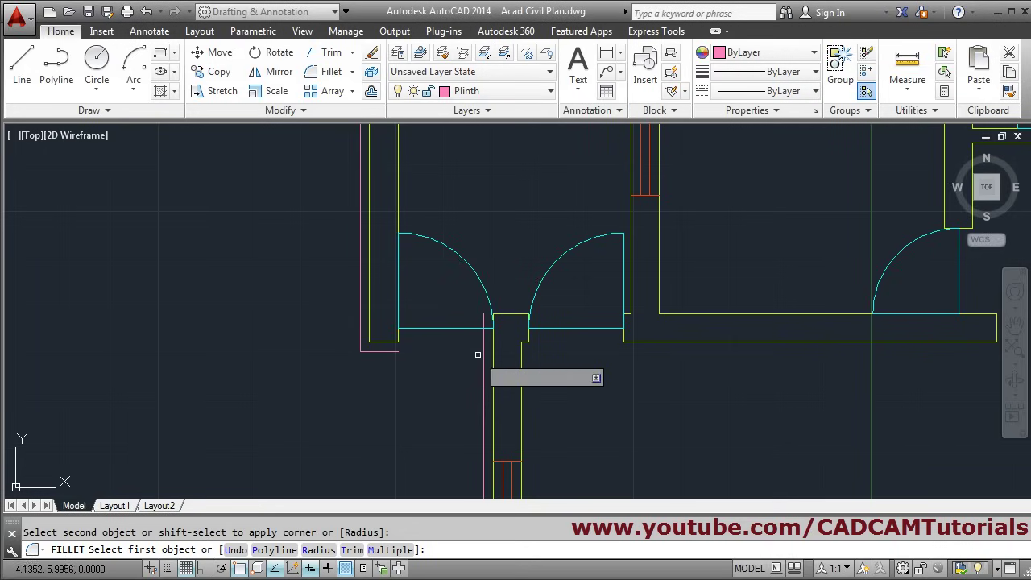
left_click(386, 351)
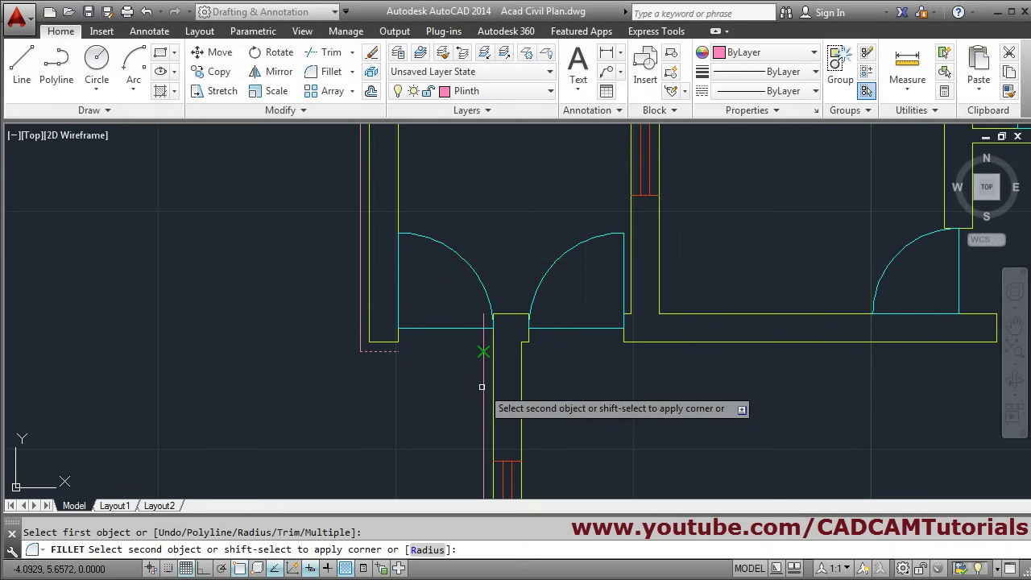
left_click(484, 350)
scroll(553, 319, "down", 4)
scroll(663, 288, "up", 5)
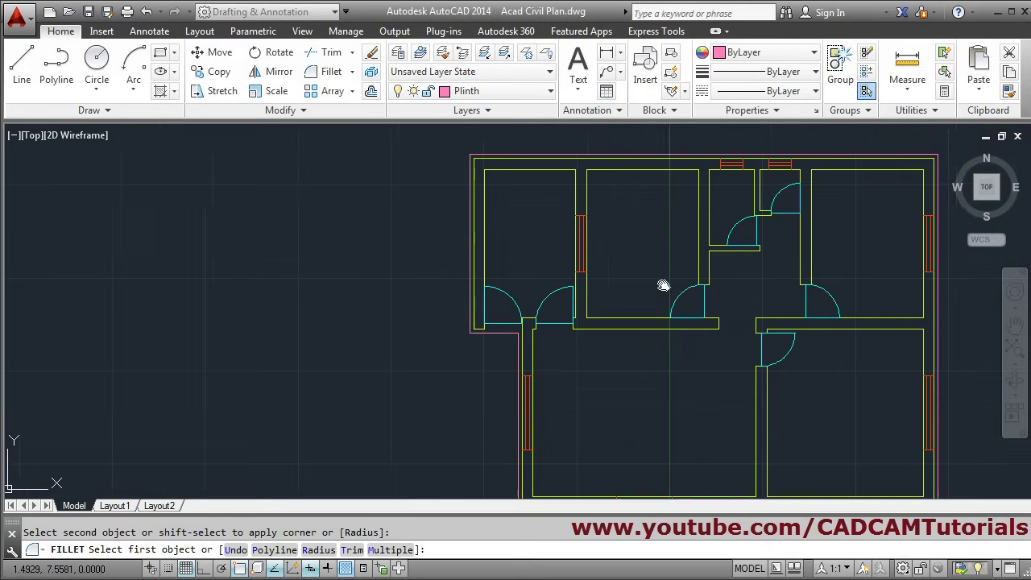
scroll(568, 261, "down", 3)
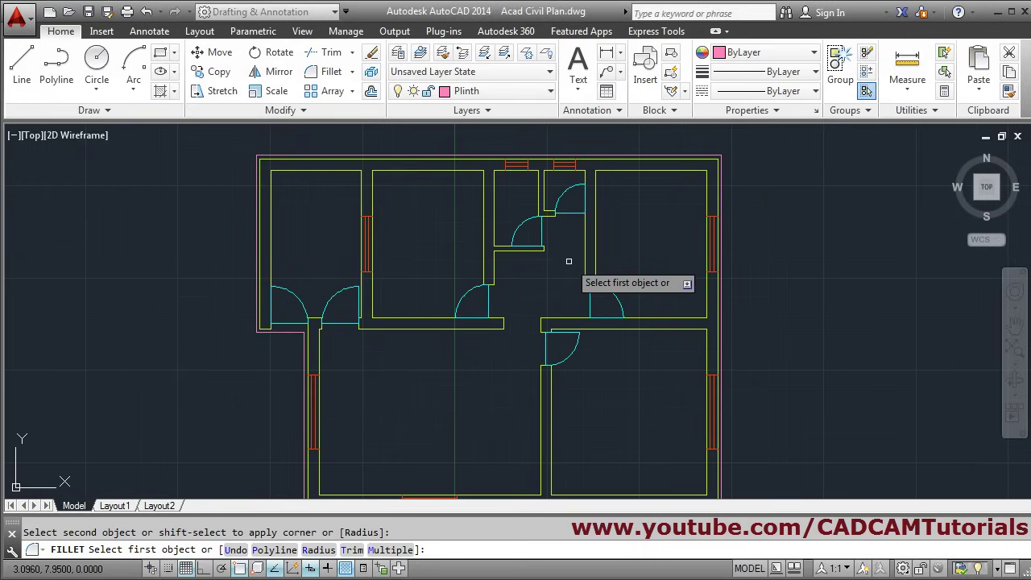
key("Return")
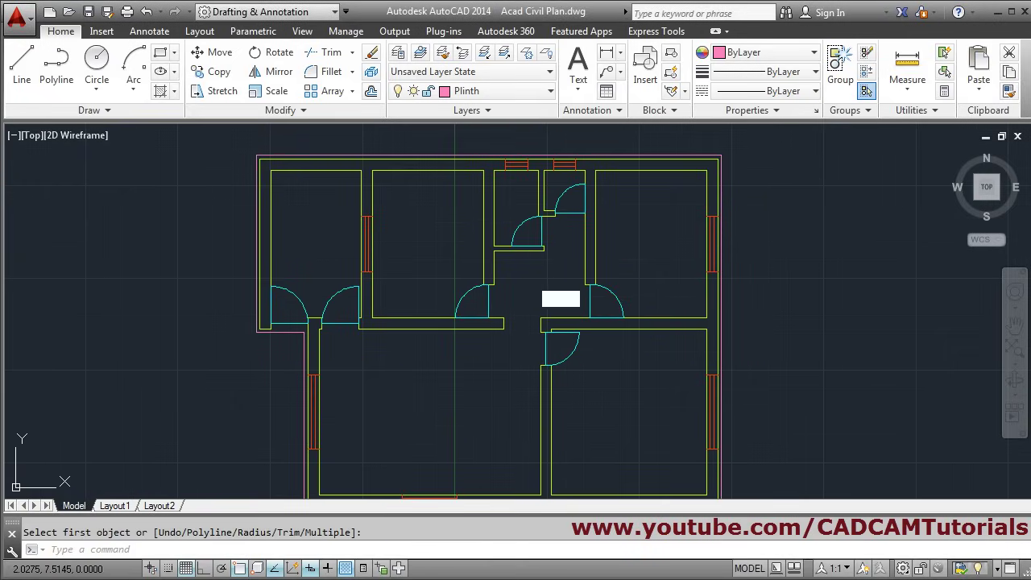
middle_click(371, 353)
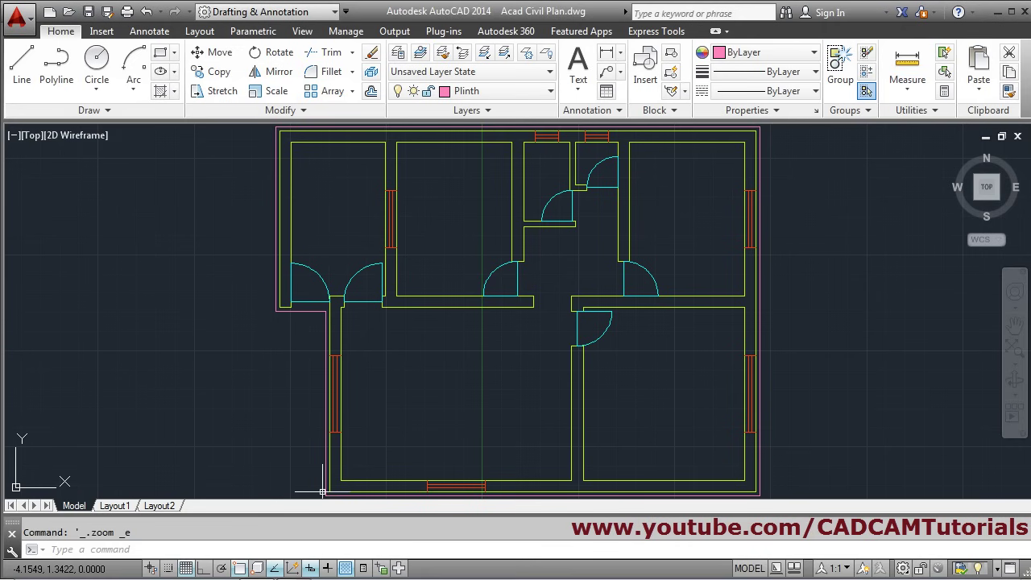
- Check the entrance steps in the reference PDF and create a layer named Steps with color index 171
key("alt+Tab")
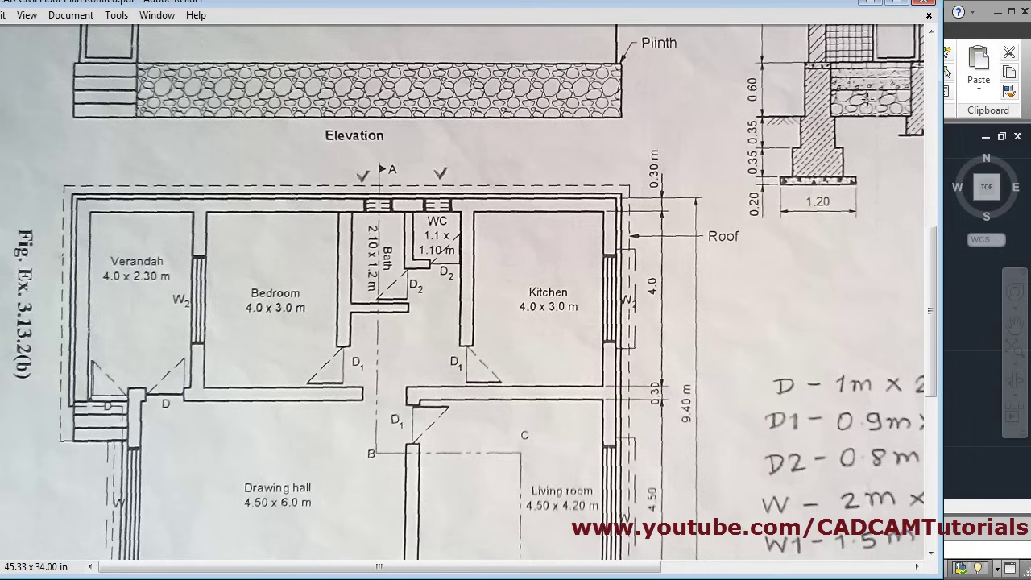
left_click(872, 6)
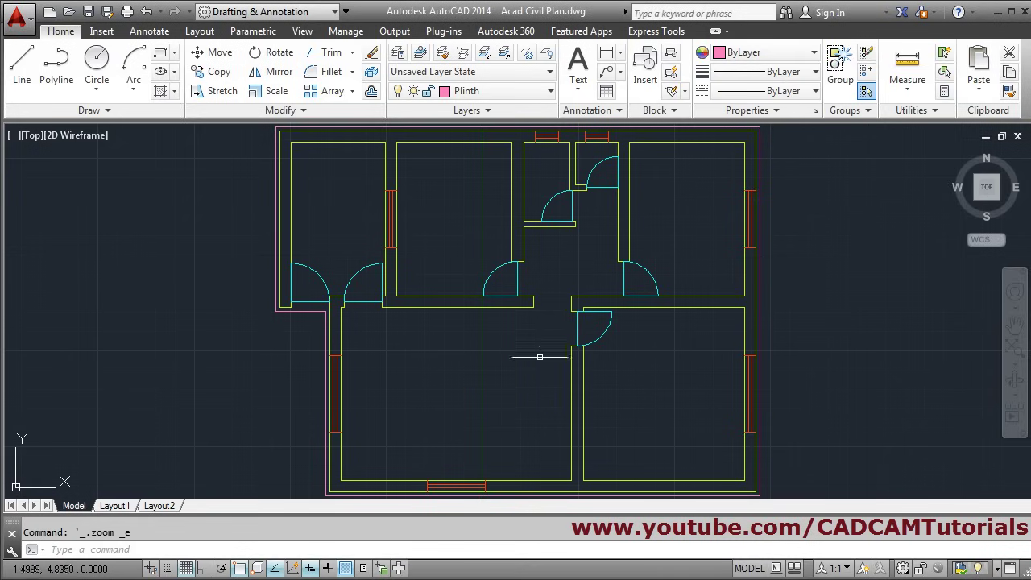
scroll(282, 323, "up", 4)
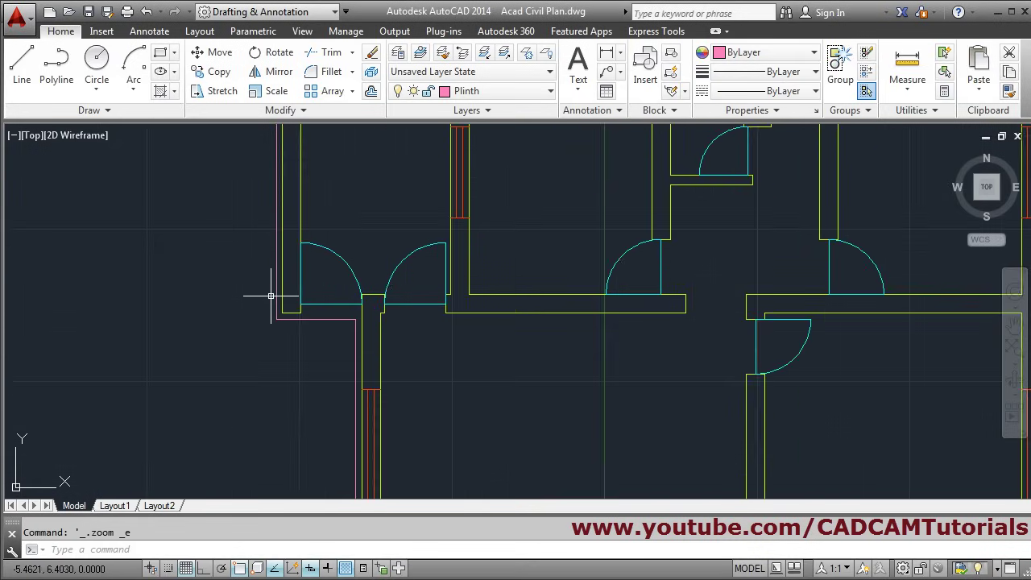
left_click(398, 54)
left_click(268, 179)
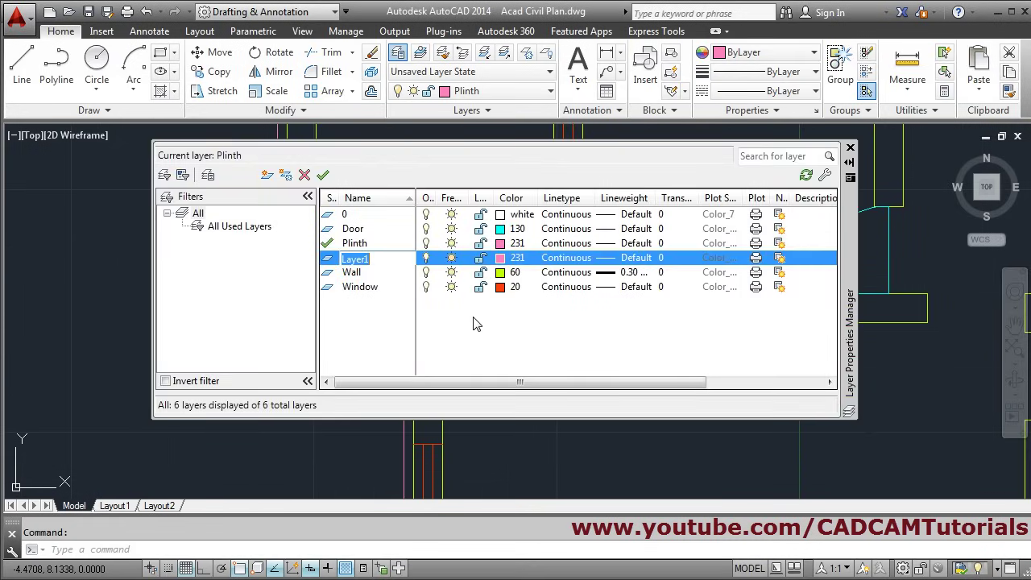
type("Steps")
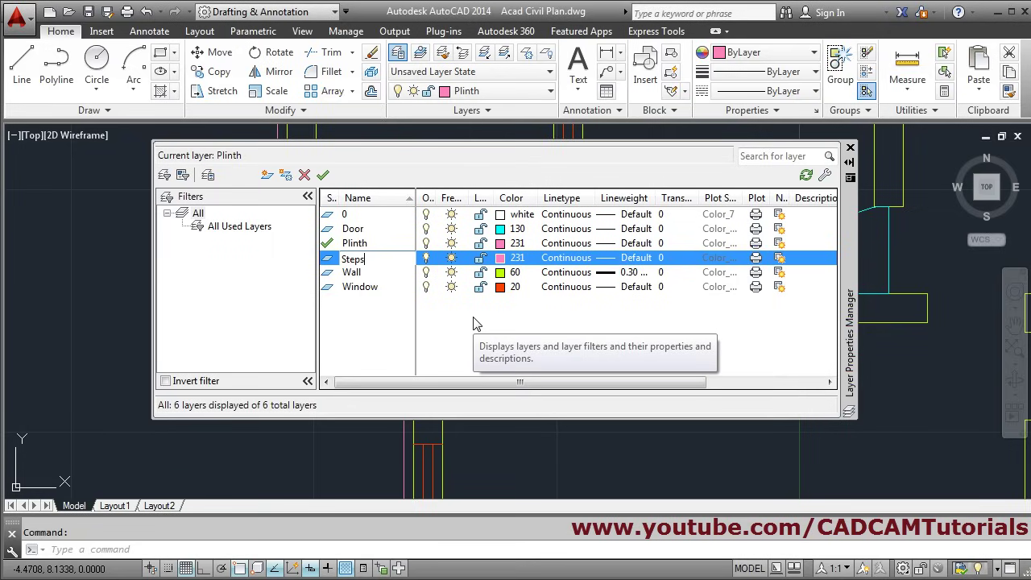
left_click(500, 258)
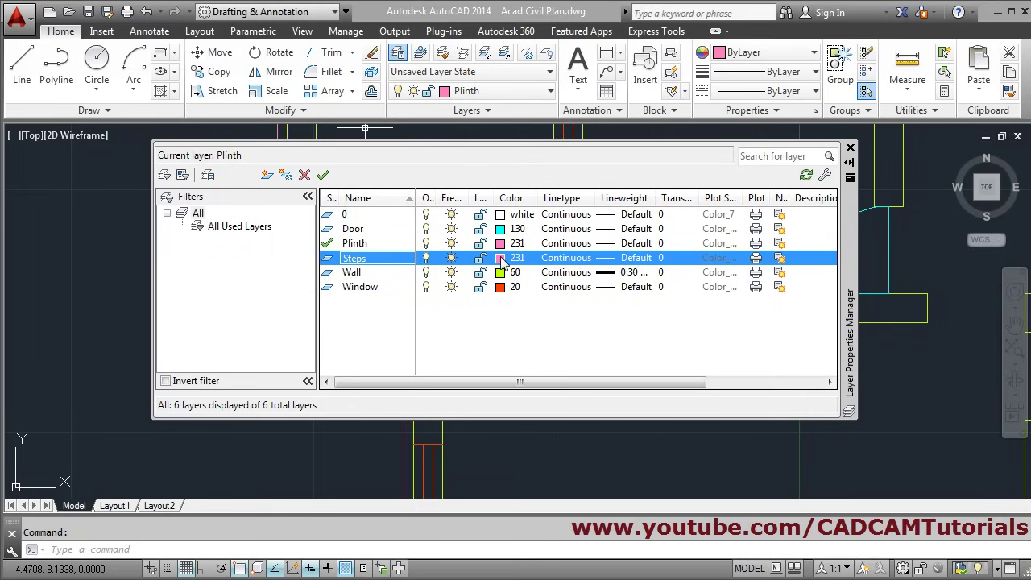
left_click(557, 280)
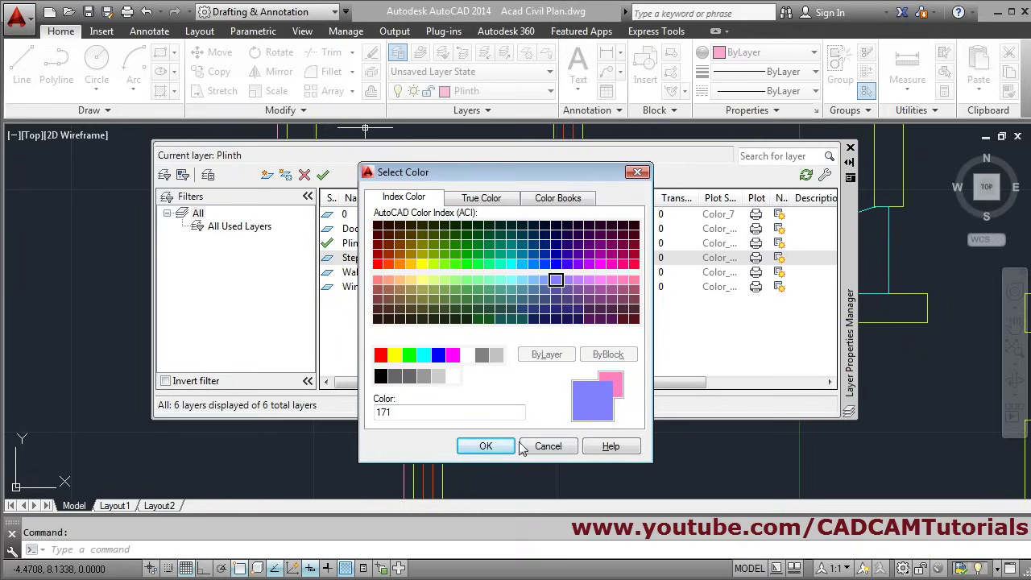
left_click(486, 447)
left_click(849, 149)
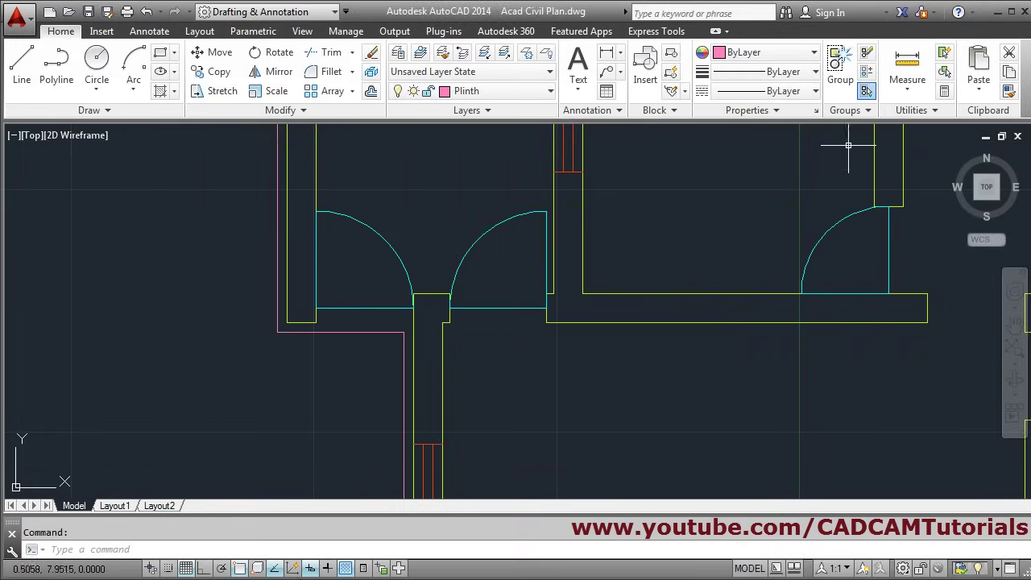
- Draw a line across the entrance door opening, from the outer wall's lower outer corner to the outer face of the adjoining vertical wall
scroll(320, 342, "up", 2)
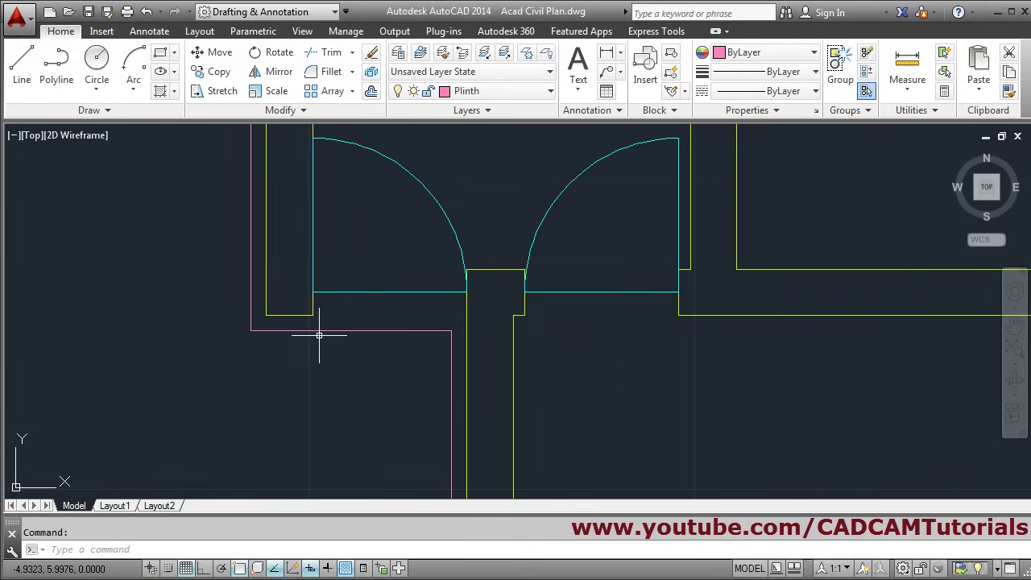
left_click(22, 66)
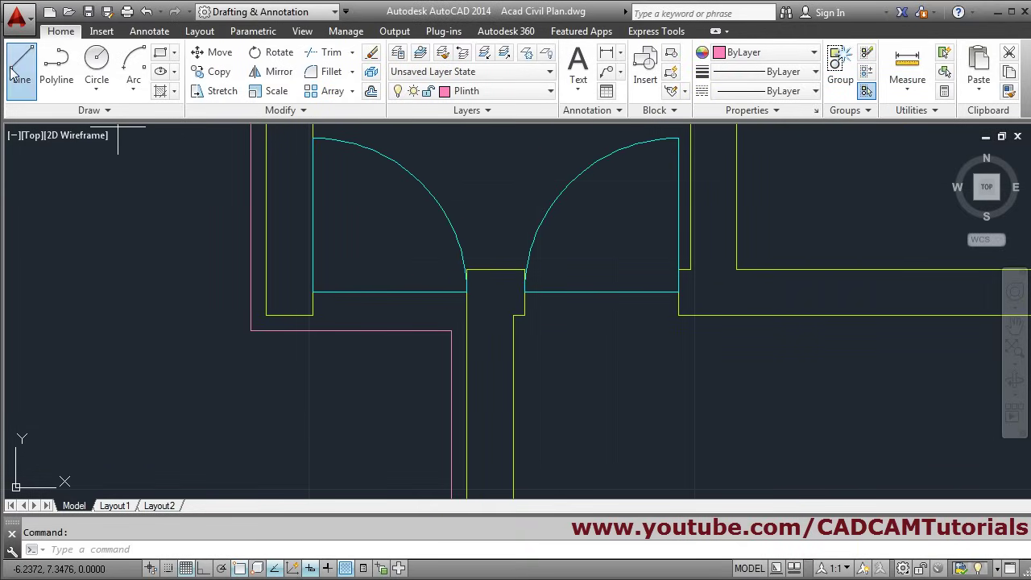
left_click(266, 316)
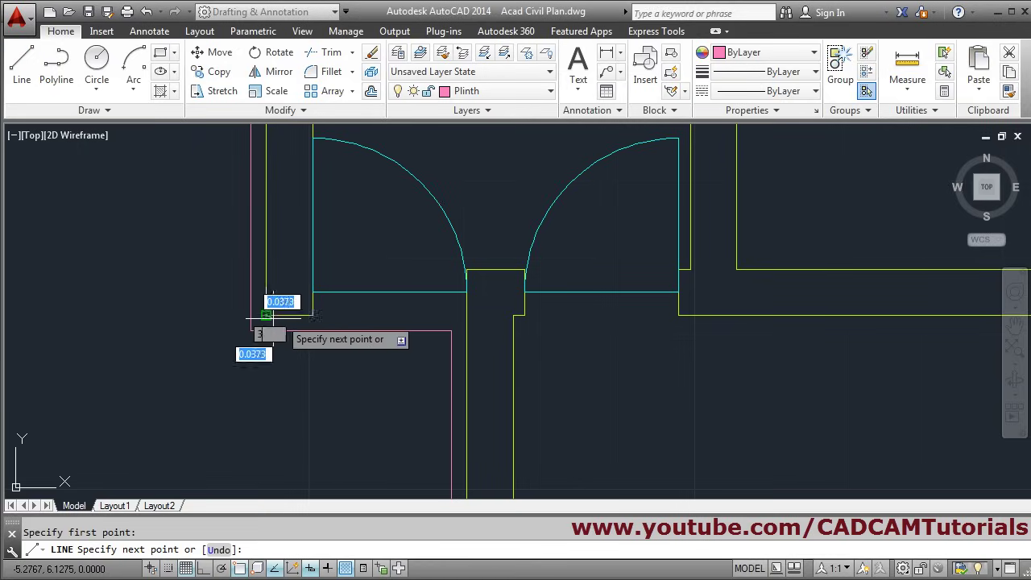
left_click(467, 315)
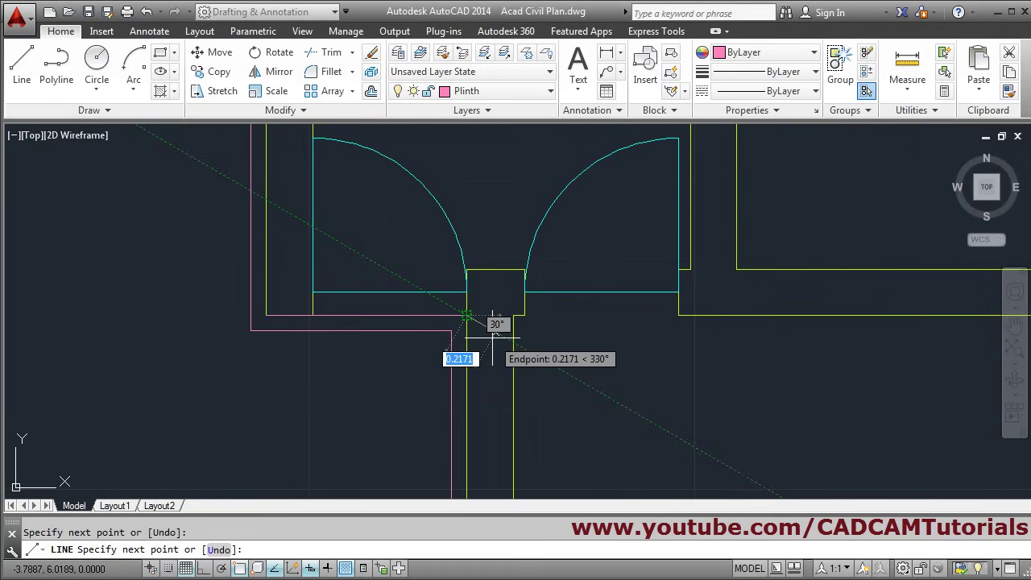
key("Return")
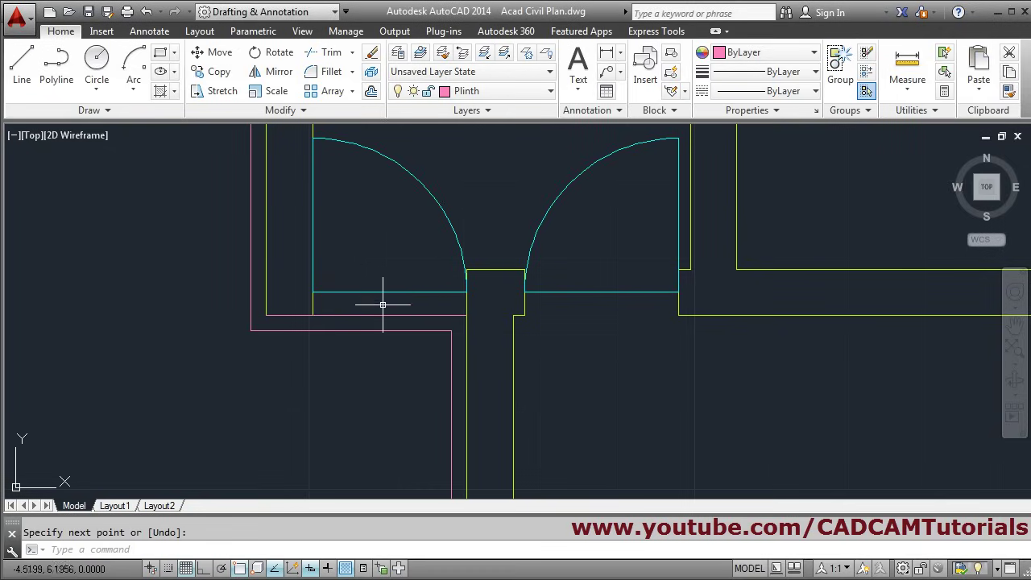
- Move the new line across the door opening to the Steps layer and make Steps the current layer
left_click(483, 90)
left_click(473, 168)
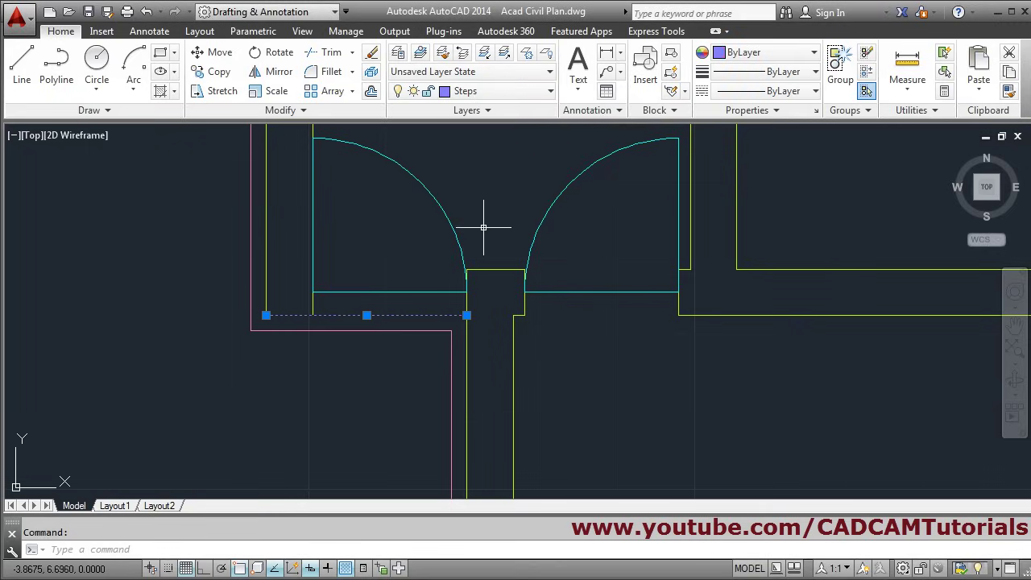
left_click(495, 92)
left_click(473, 168)
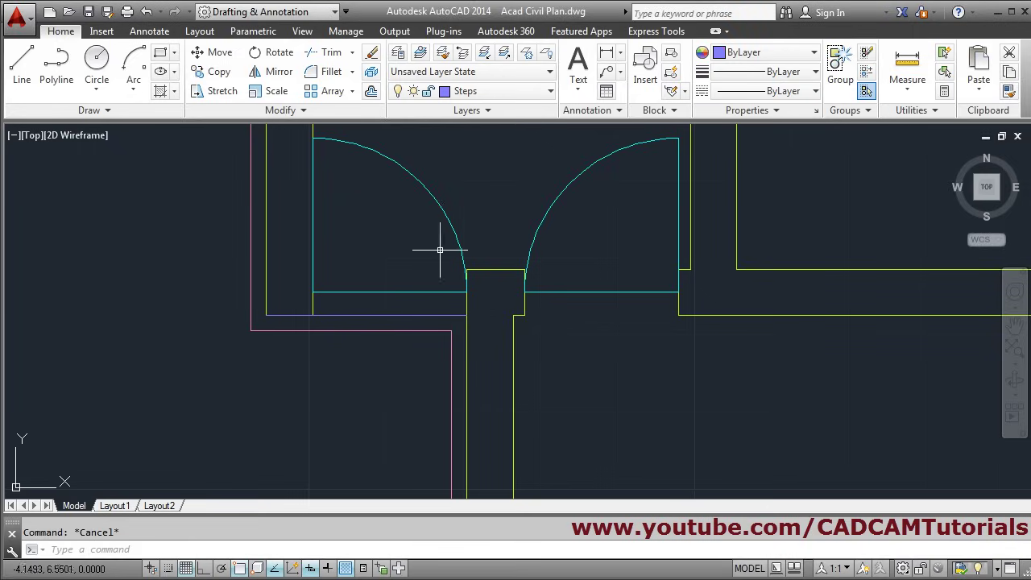
- Offset the entrance line downward three times in succession at a distance of 0.23 to form the step treads
scroll(349, 389, "up", 2)
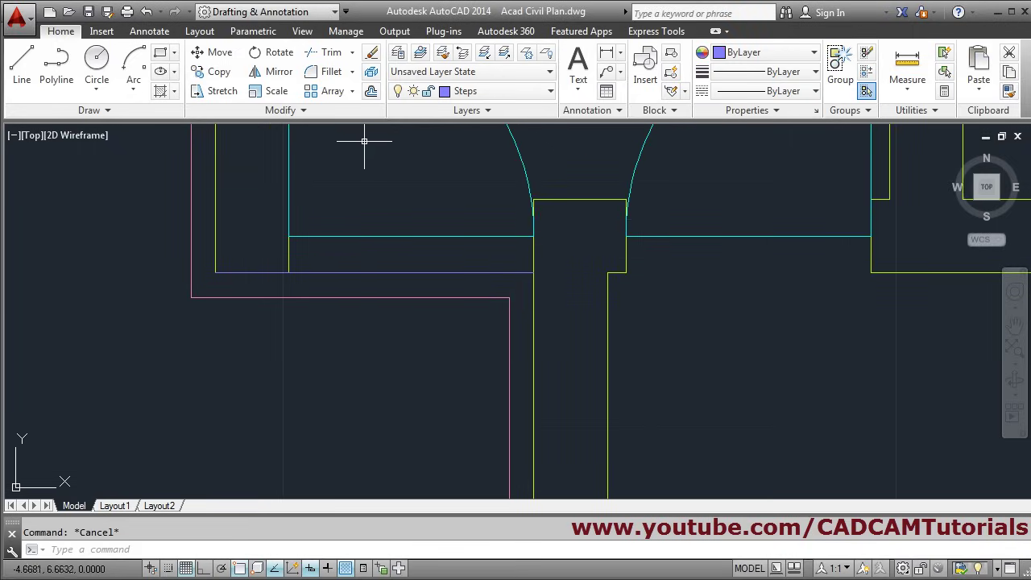
left_click(371, 91)
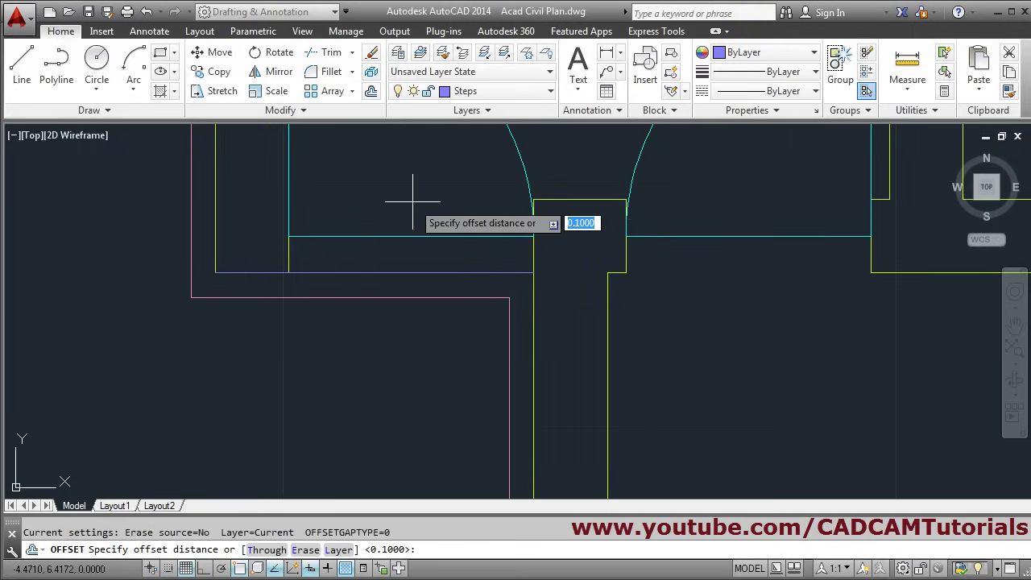
type(".23")
key("Return")
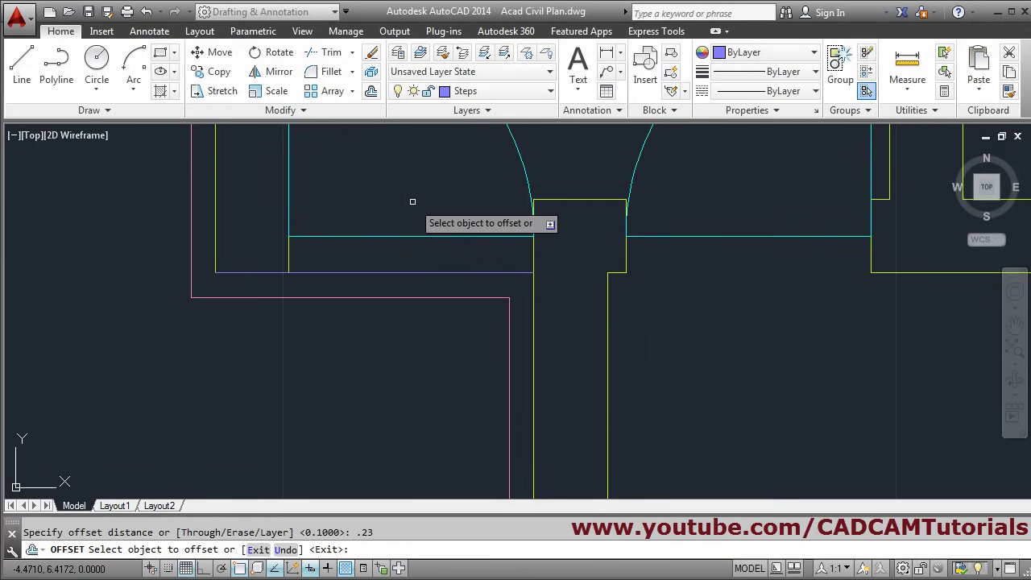
left_click(370, 272)
left_click(358, 377)
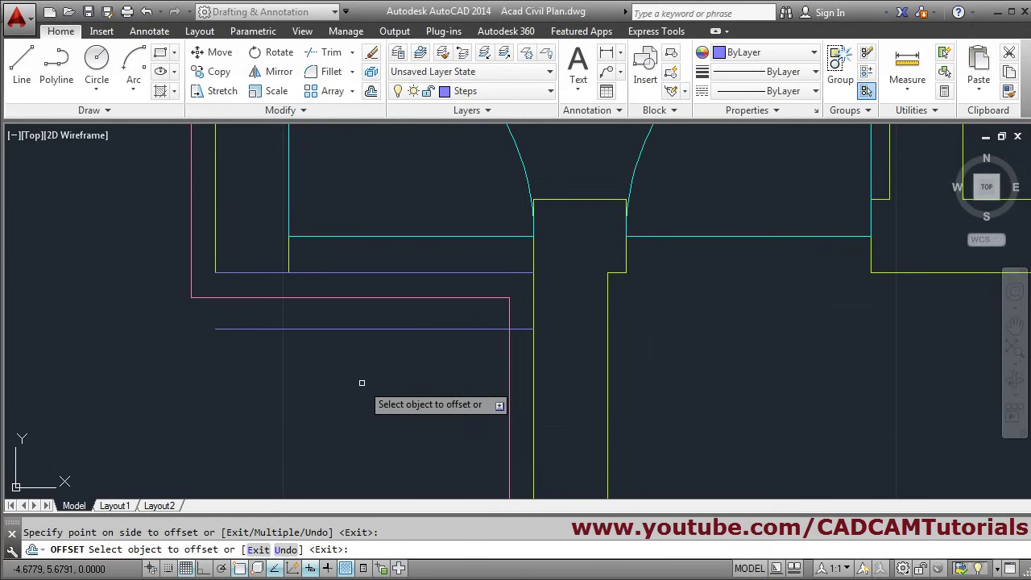
scroll(392, 267, "up", 1)
scroll(379, 357, "down", 1)
left_click(403, 266)
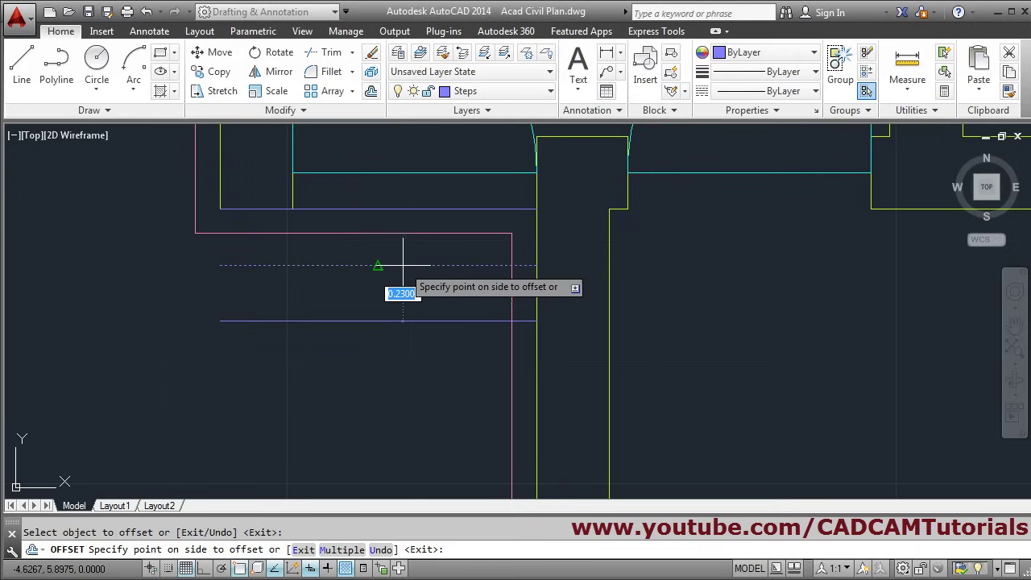
left_click(397, 337)
left_click(395, 321)
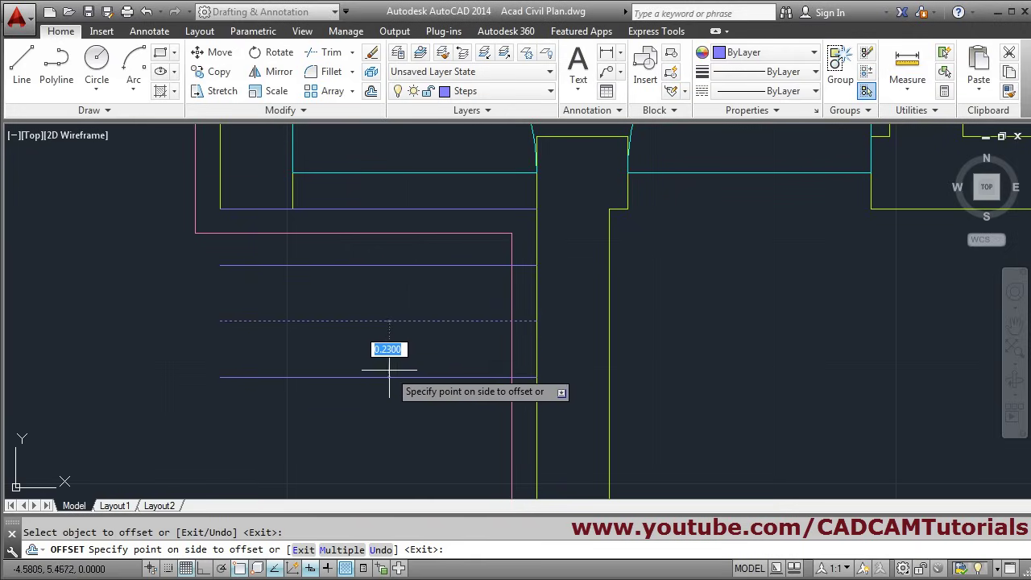
left_click(387, 366)
key("Return")
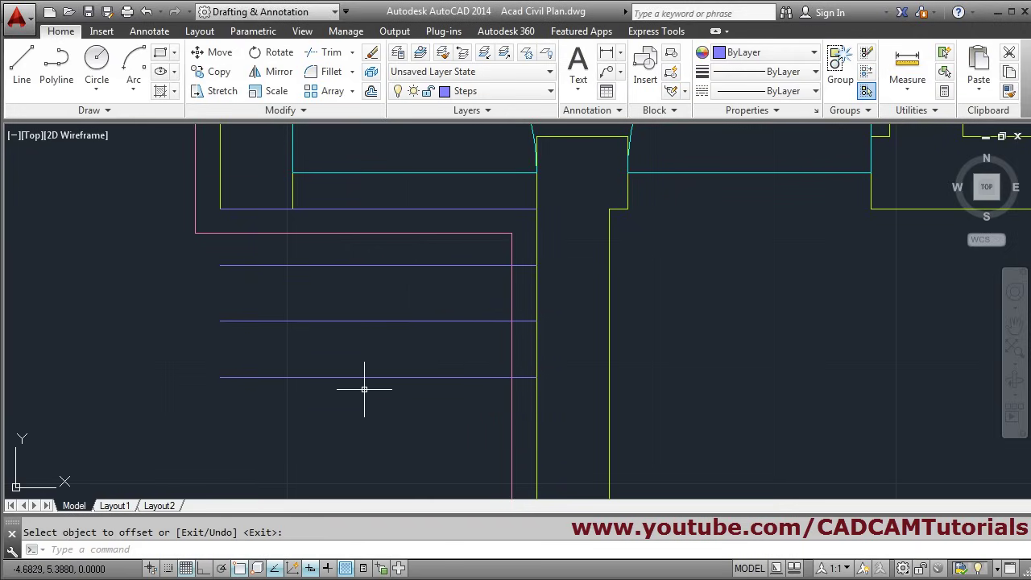
- Close the outer side of the steps with a vertical line from the wall corner to the end of the lowest tread line
left_click(22, 68)
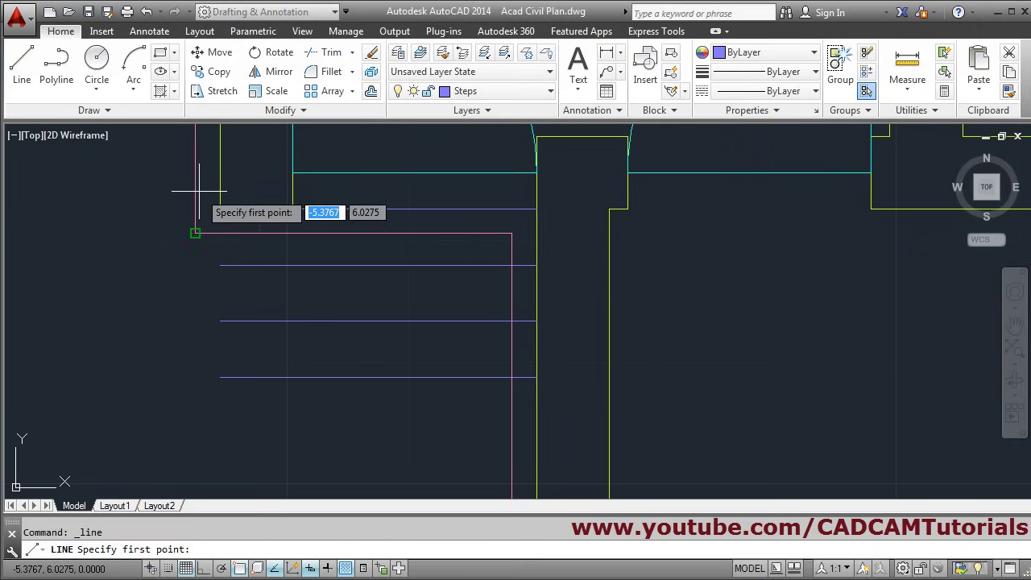
left_click(219, 209)
left_click(219, 377)
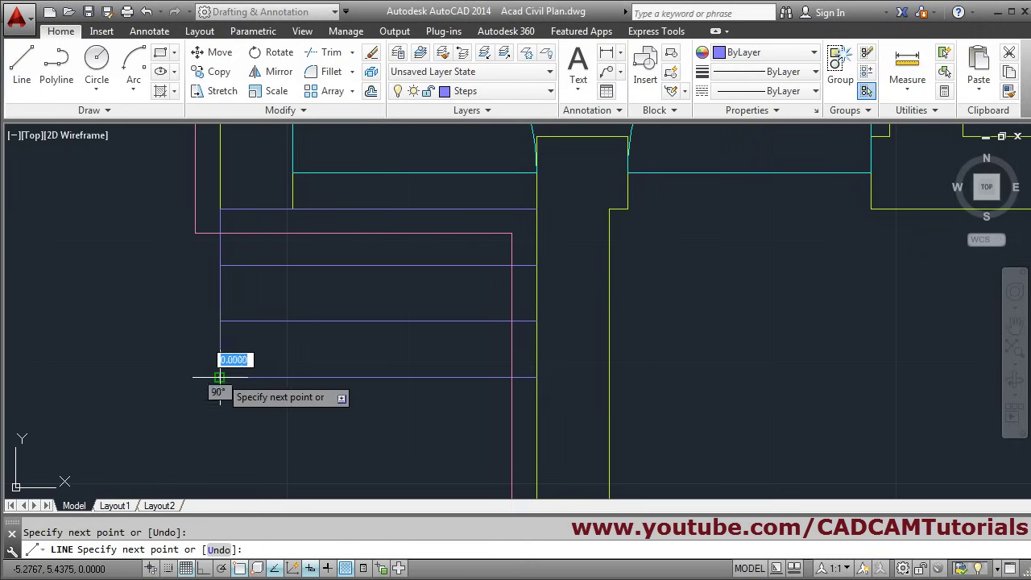
key("Return")
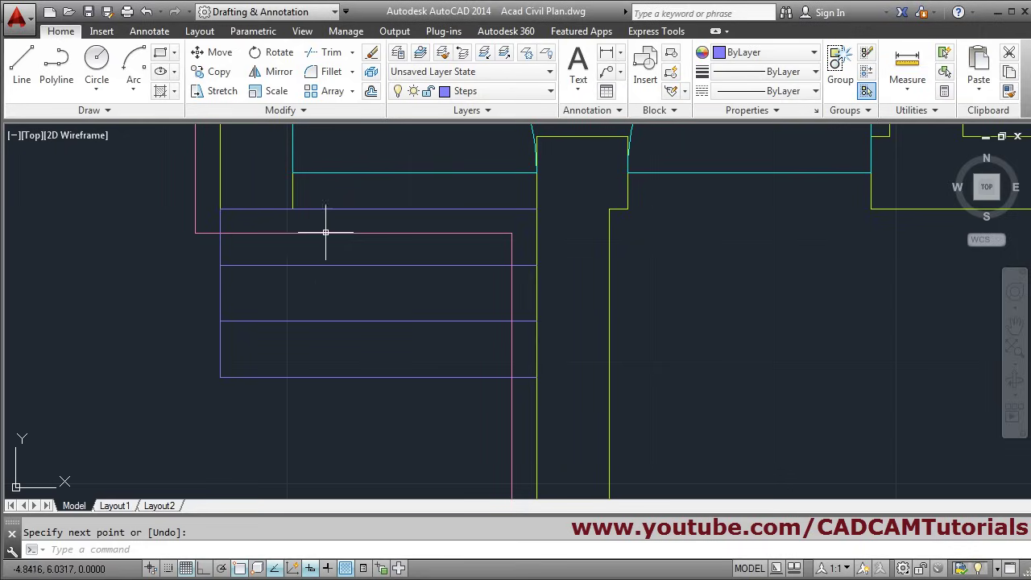
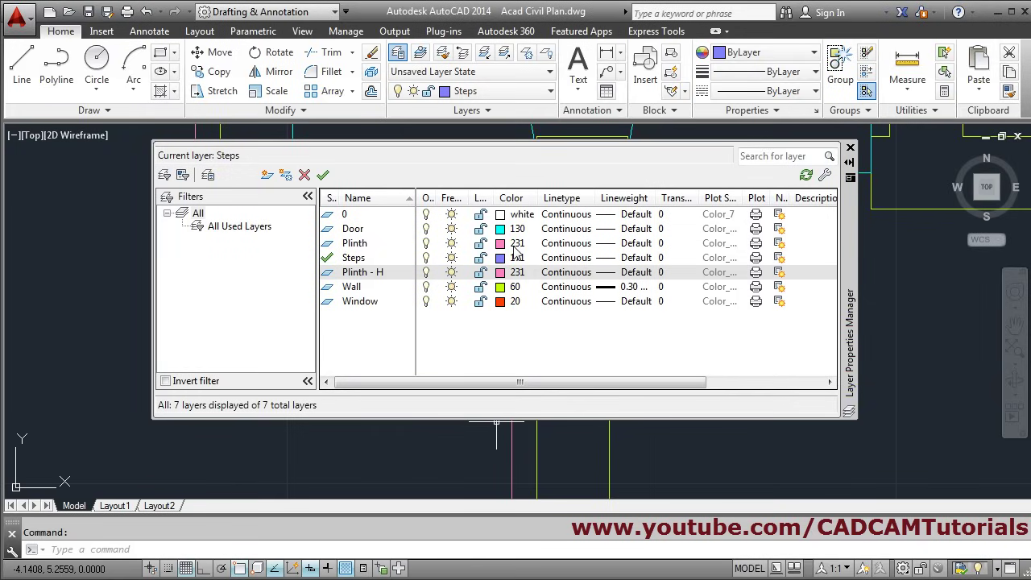
- Load the HIDDEN linetype, assign it to the Plinth - H layer and close the layer manager
left_click(568, 274)
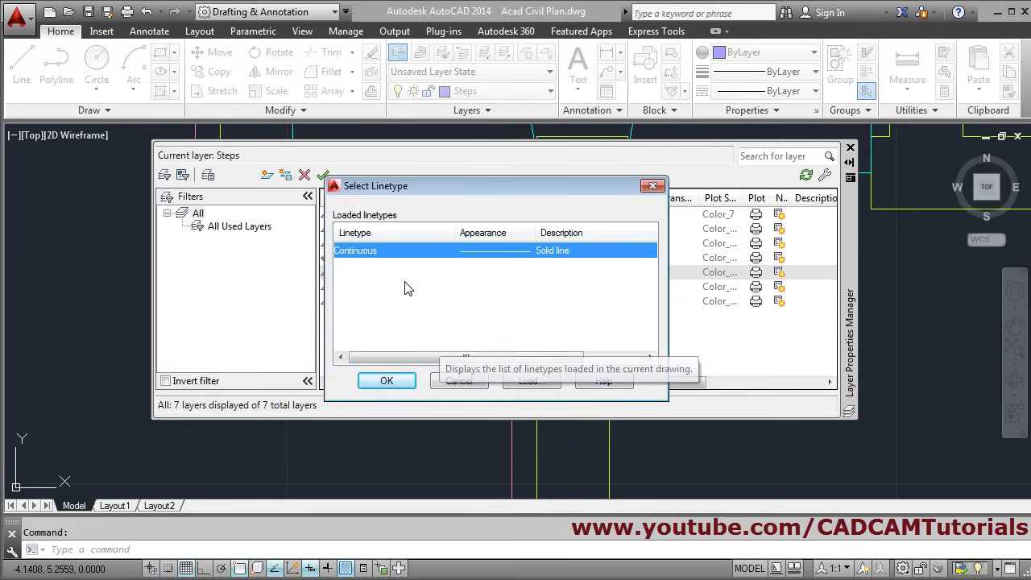
left_click(532, 383)
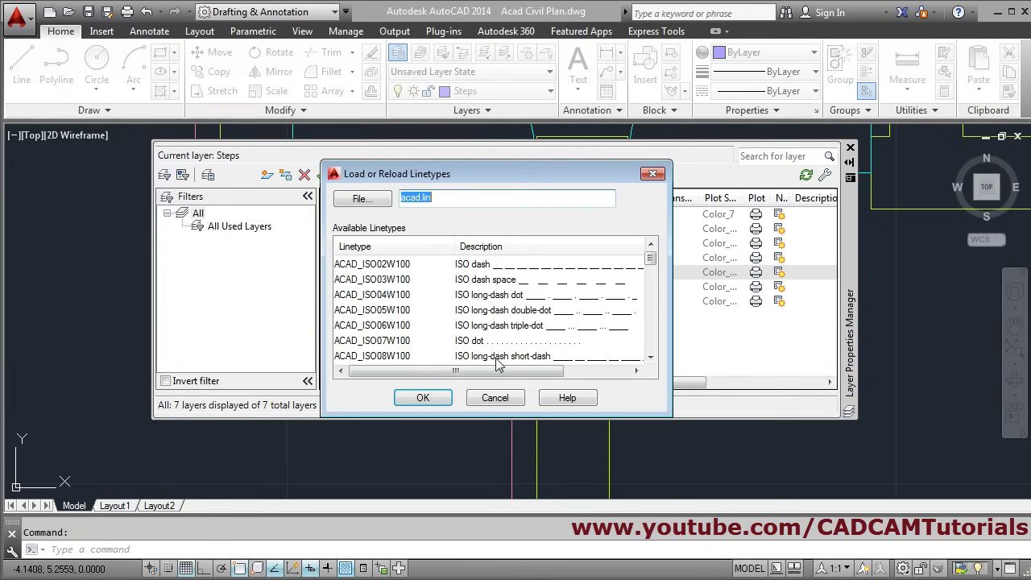
left_click(366, 312)
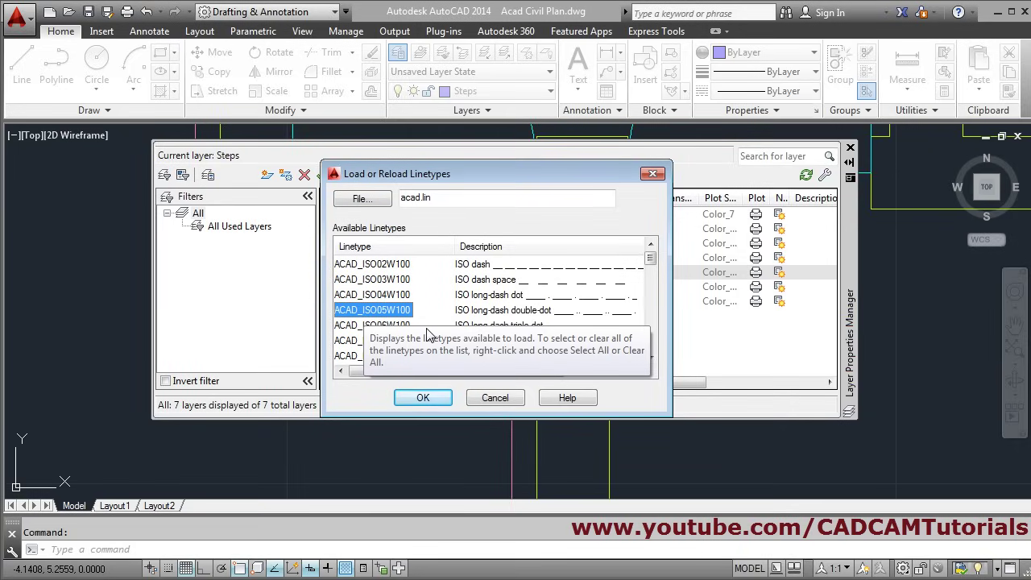
key("h")
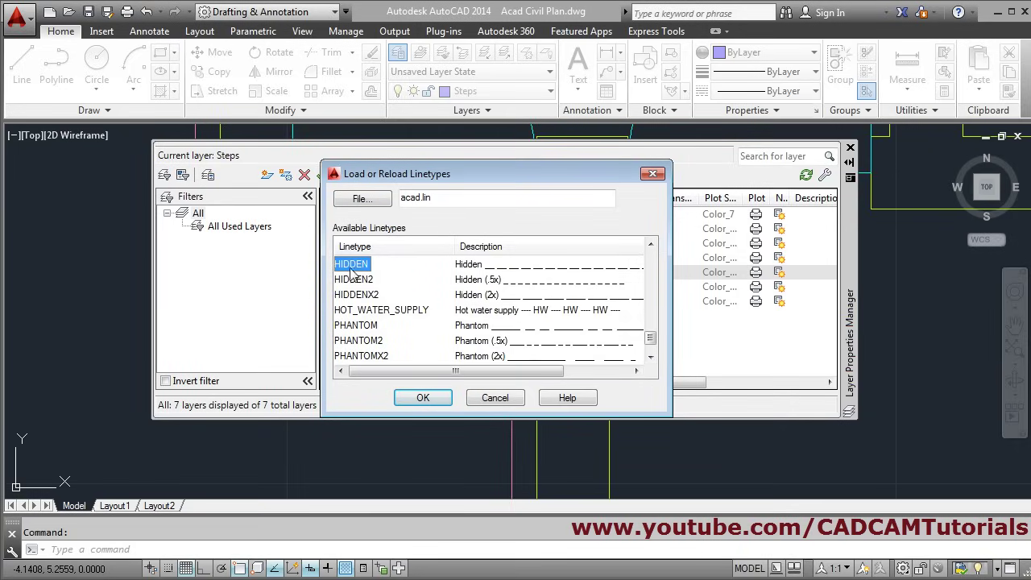
left_click(423, 397)
left_click(349, 266)
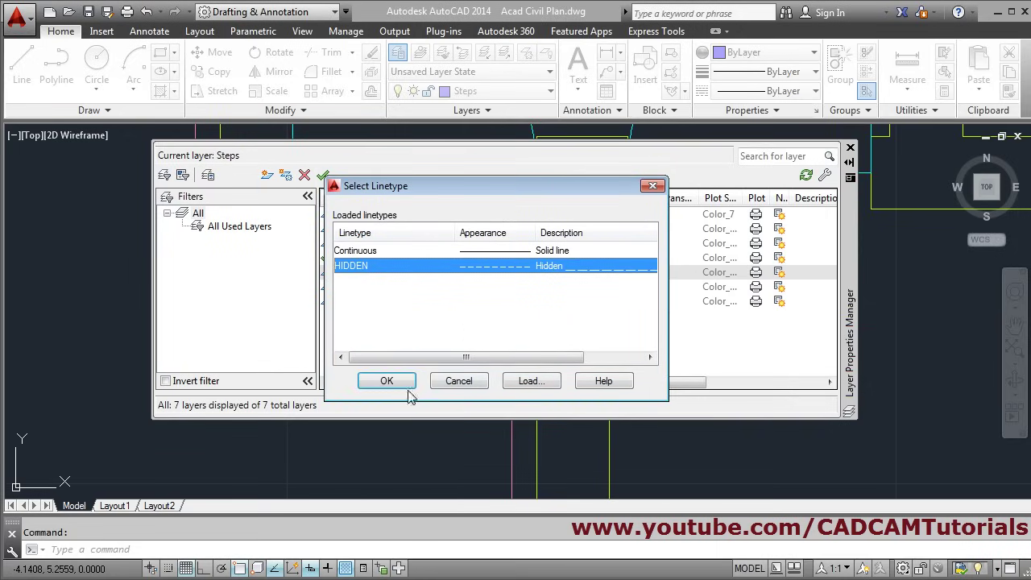
left_click(383, 383)
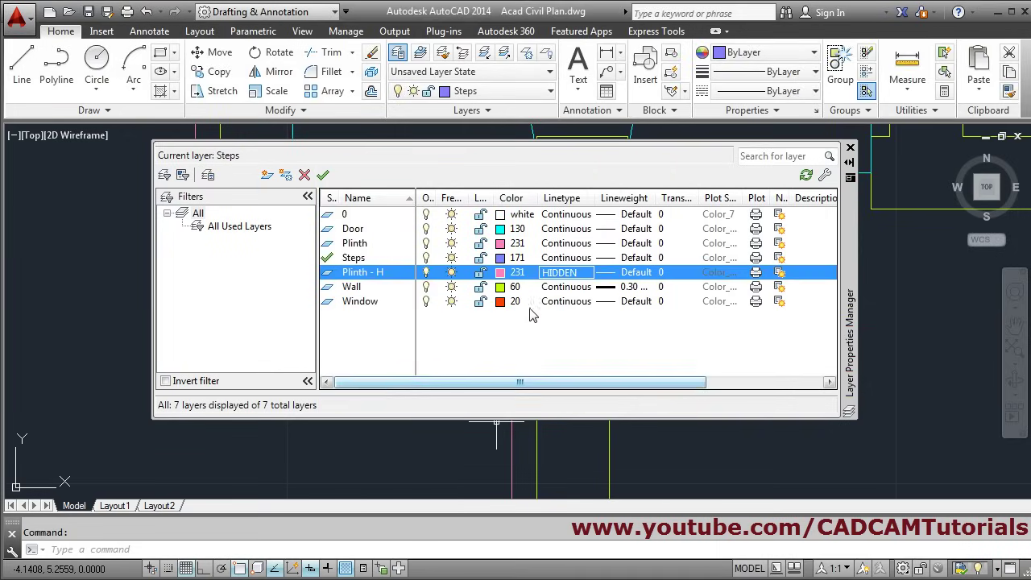
left_click(850, 150)
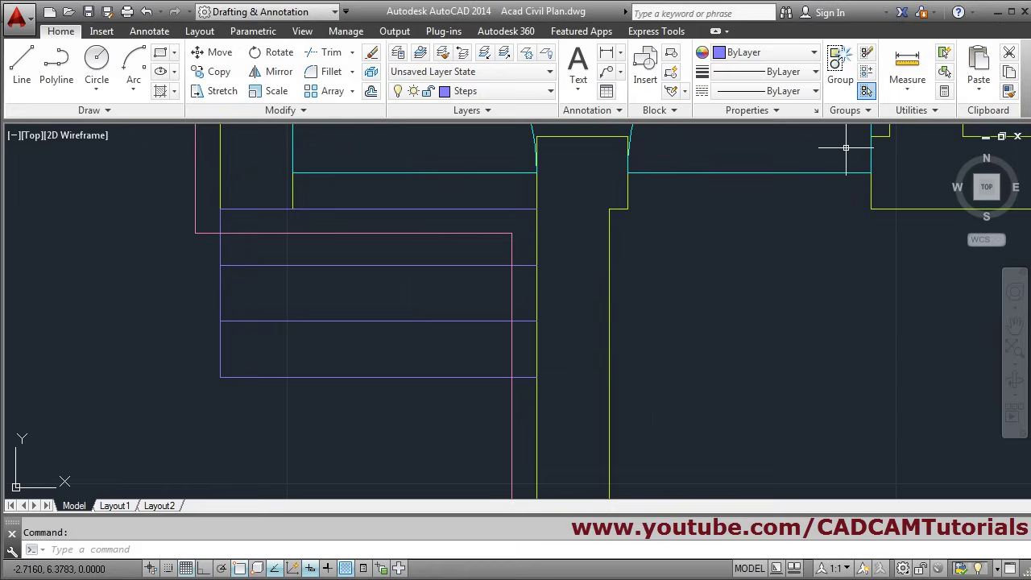
- Break the horizontal plinth line at the point where it crosses the outer side line of the steps
left_click(512, 289)
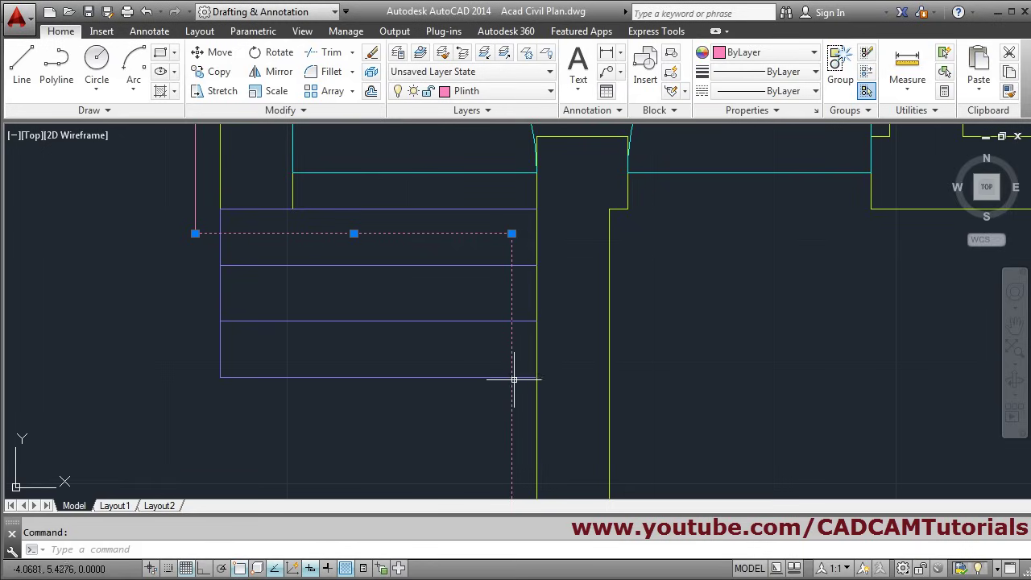
key("Escape")
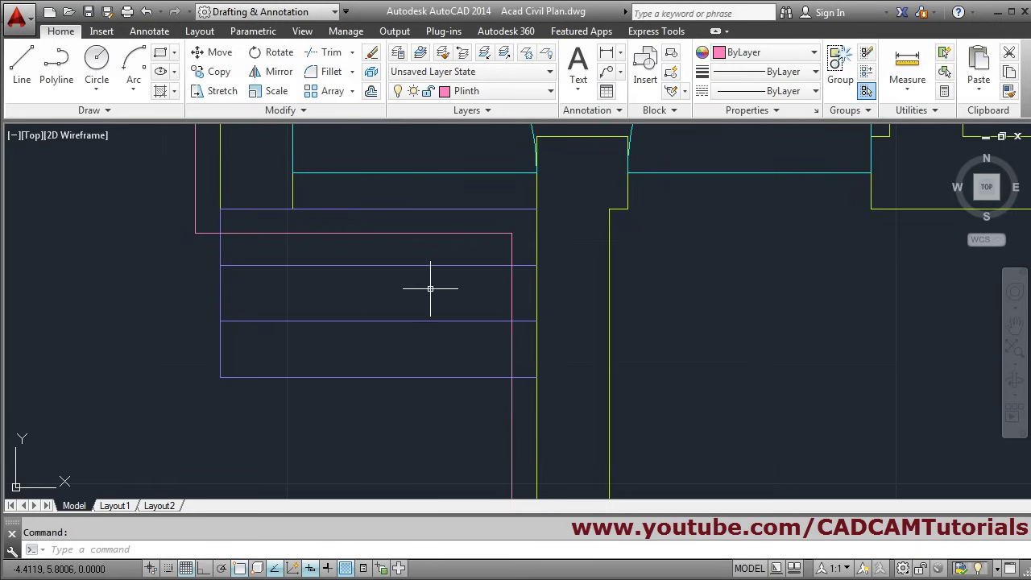
left_click(291, 111)
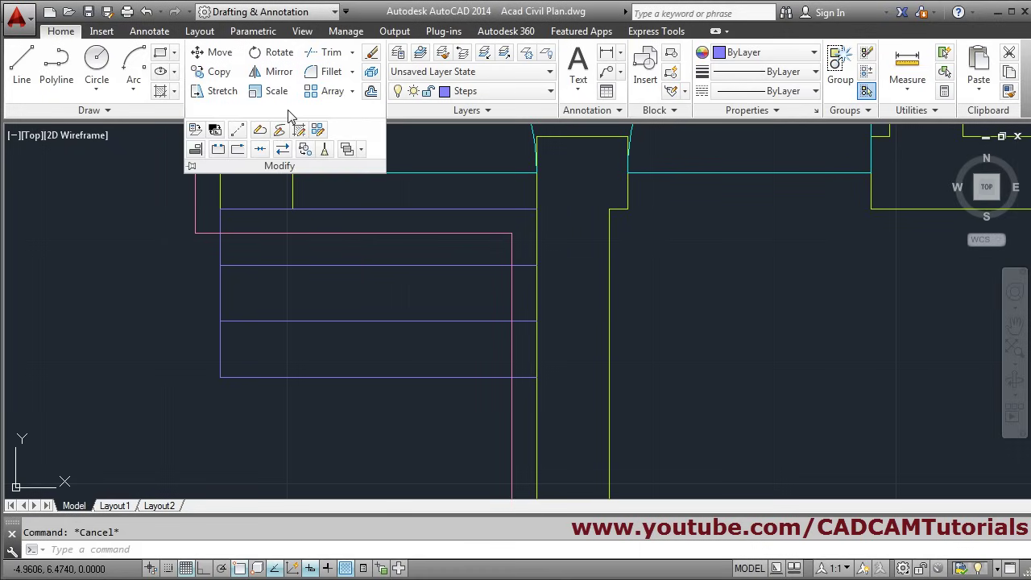
left_click(238, 150)
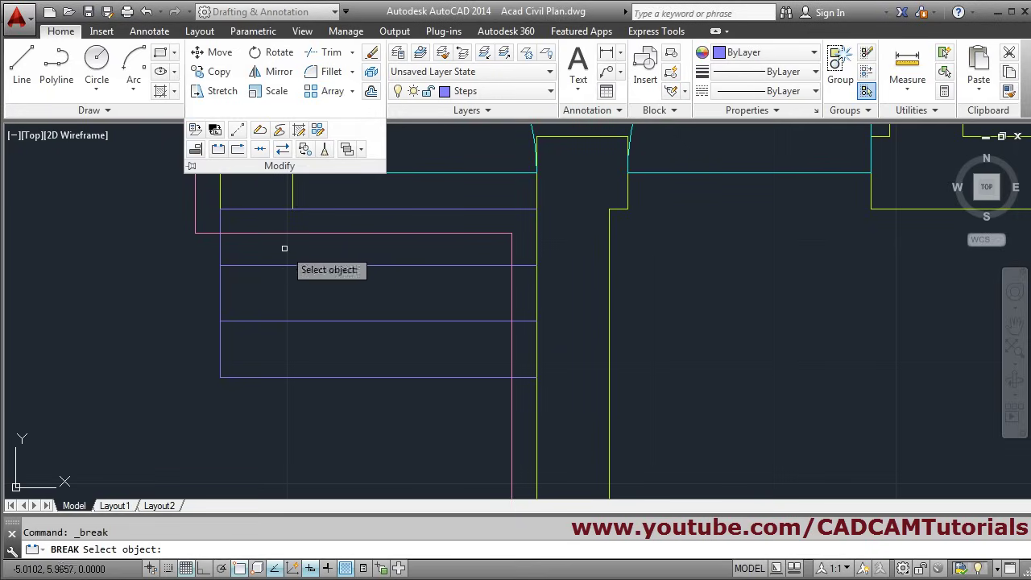
left_click(273, 233)
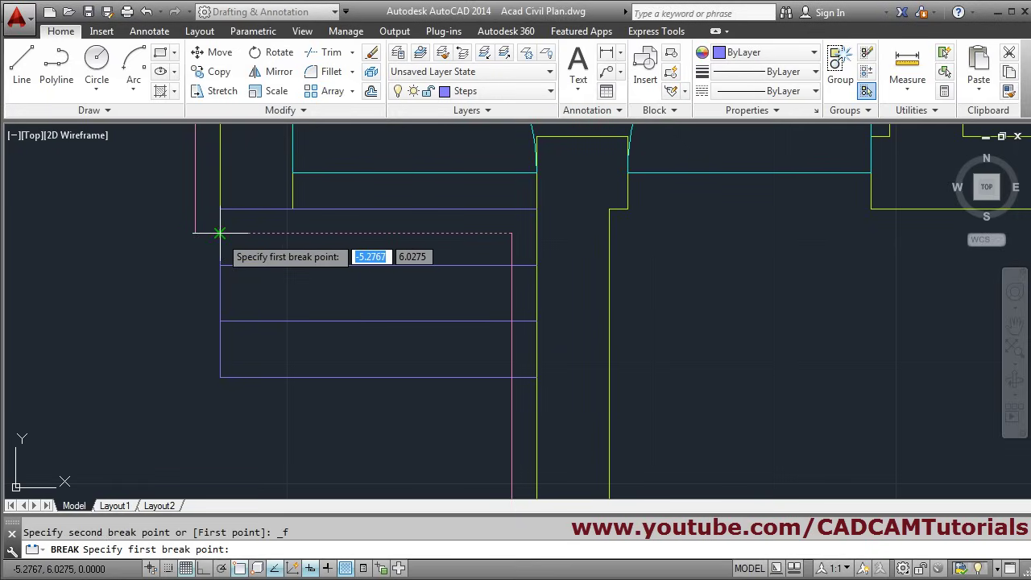
left_click(218, 233)
- Break the vertical plinth line at the point where it crosses the lowest tread line
left_click(295, 110)
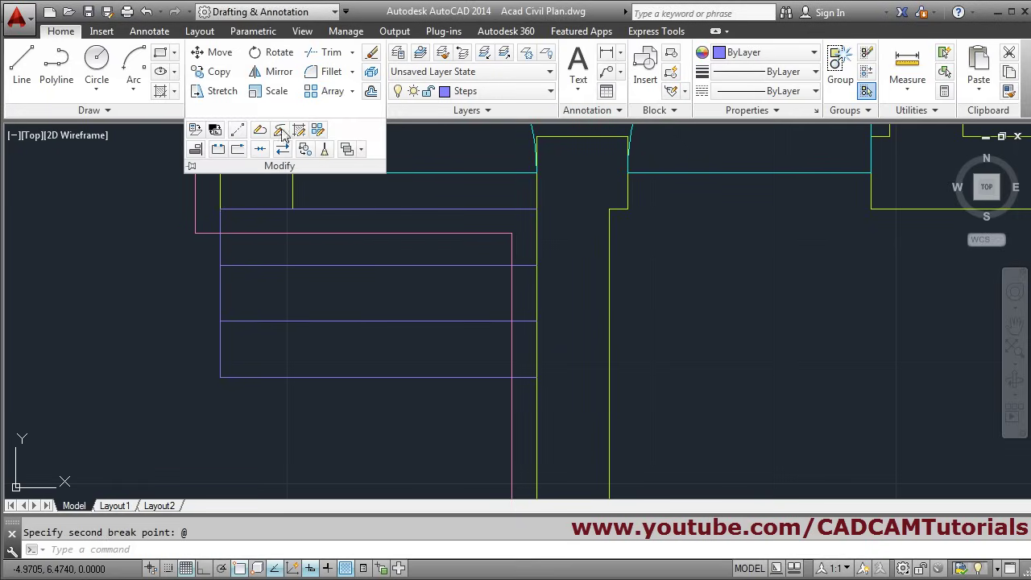
left_click(237, 150)
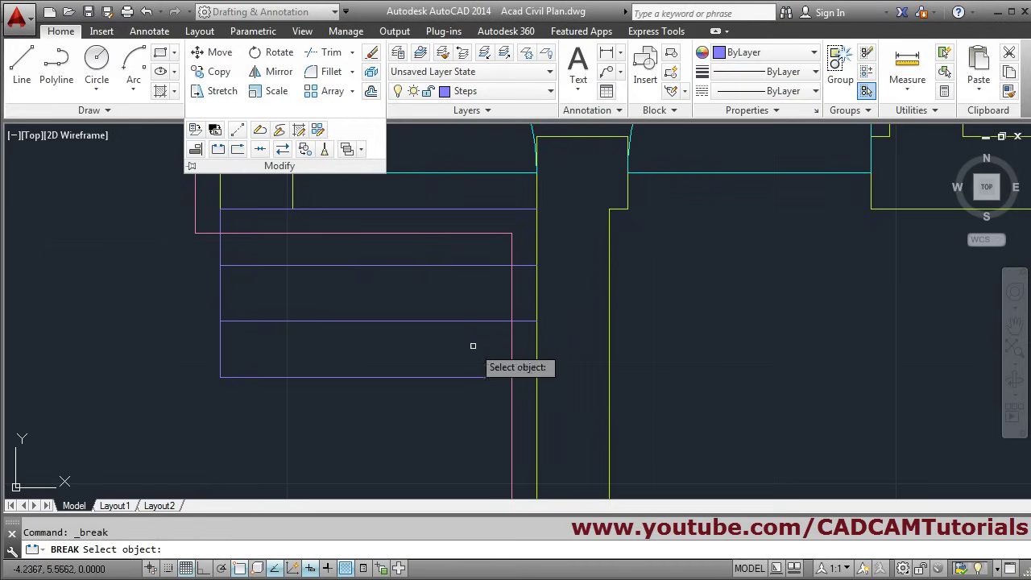
left_click(510, 348)
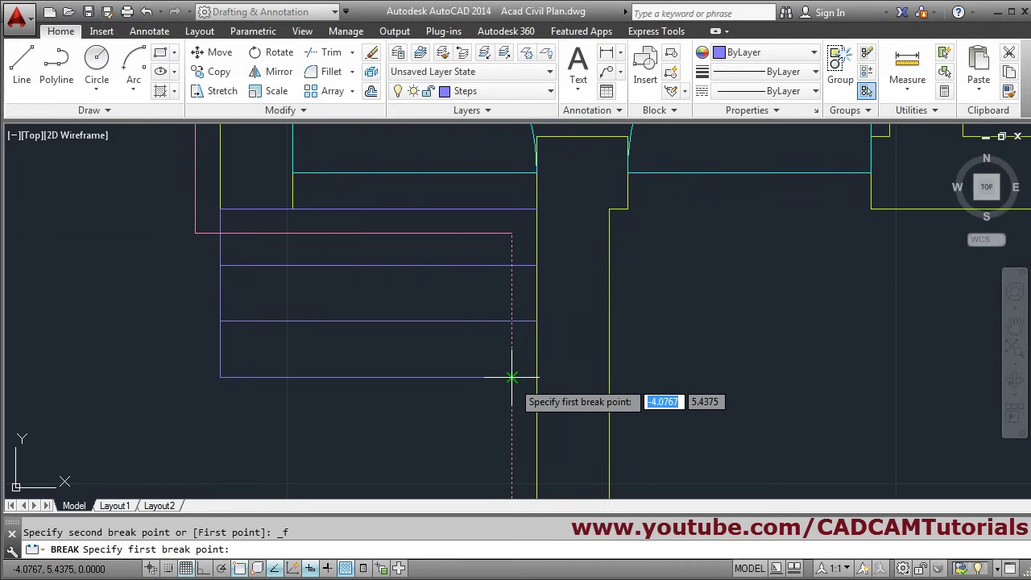
left_click(511, 377)
- Move the horizontal and vertical plinth segments lying under the steps to the Plinth - H layer
left_click(511, 294)
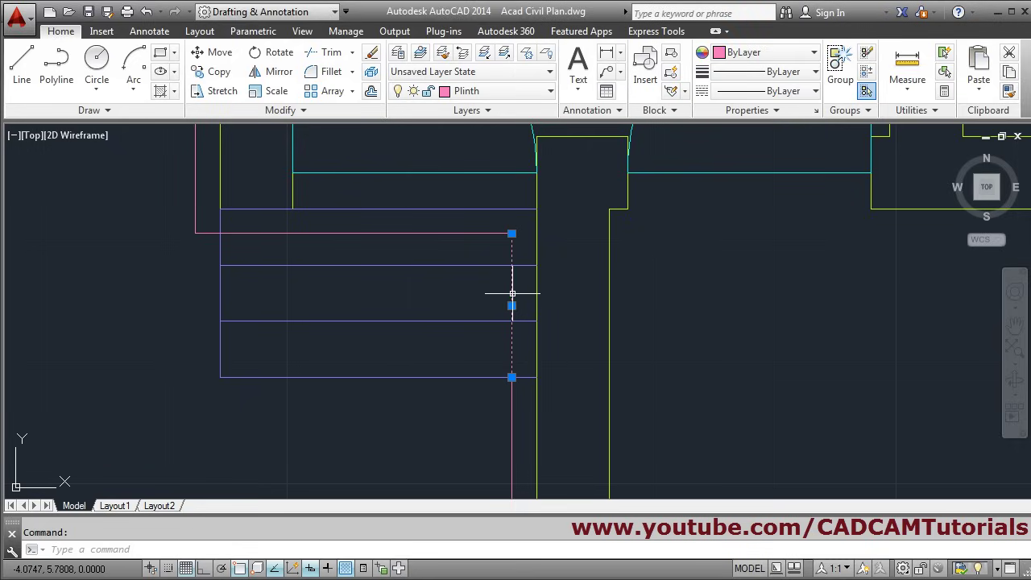
left_click(508, 91)
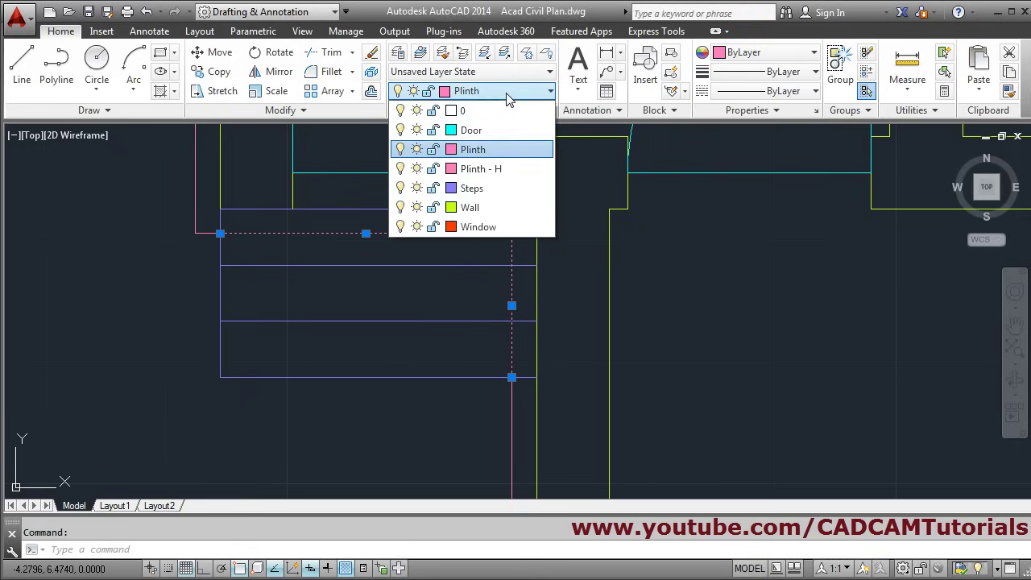
left_click(495, 170)
key("Escape")
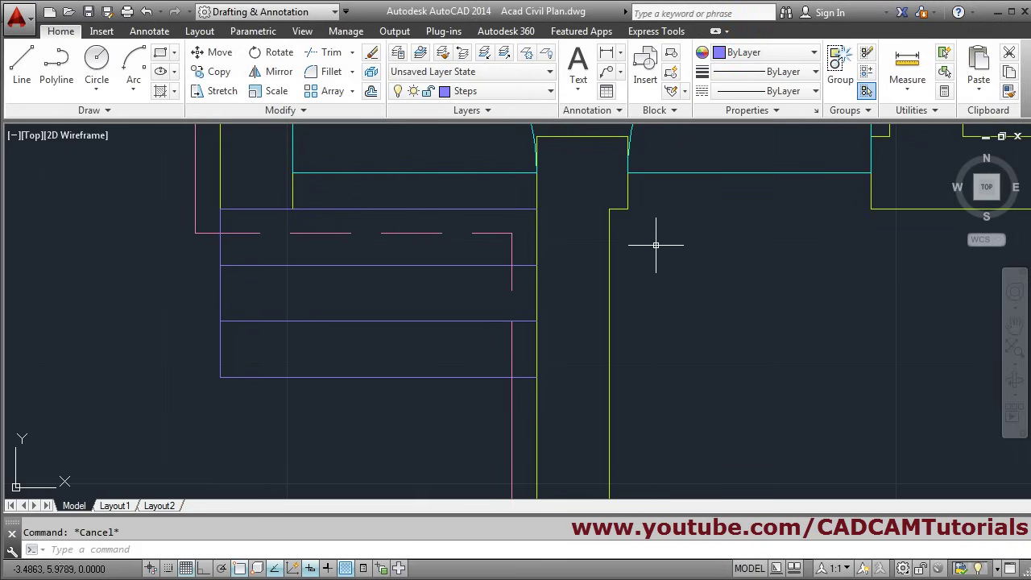
- Set the global linetype scale factor to 0.8 for the hidden plinth lines
scroll(655, 245, "down", 4)
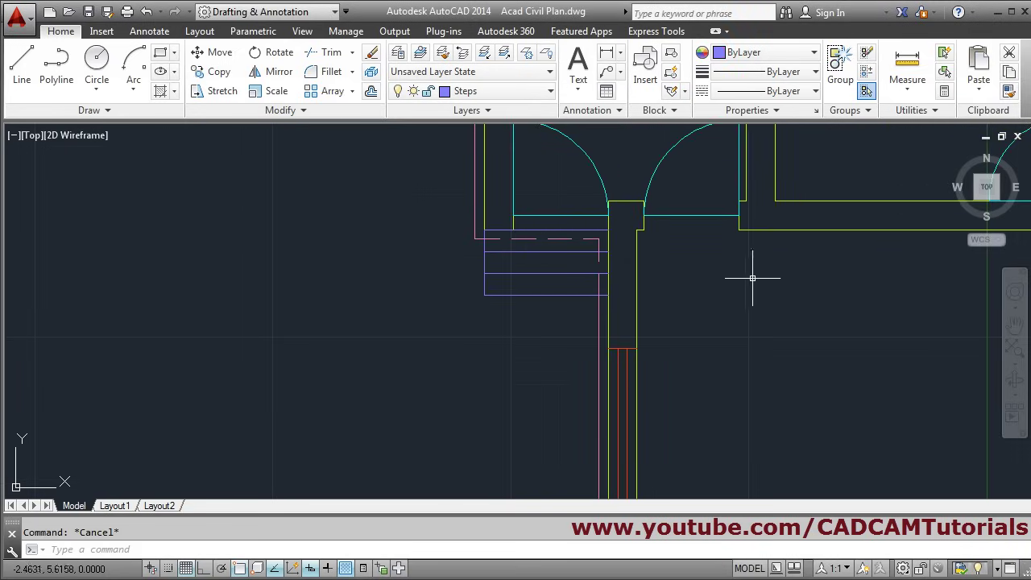
scroll(559, 322, "up", 4)
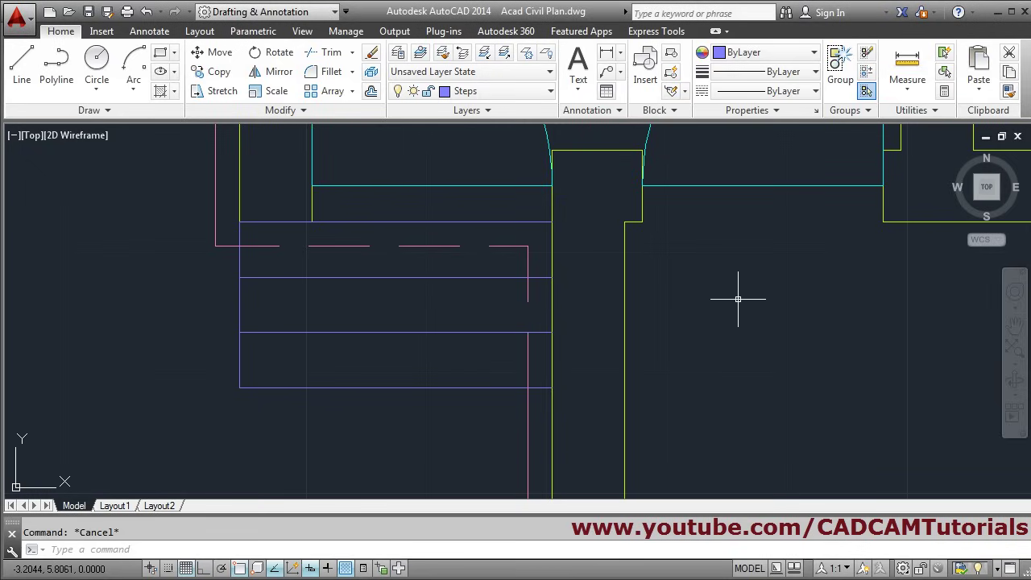
type("s")
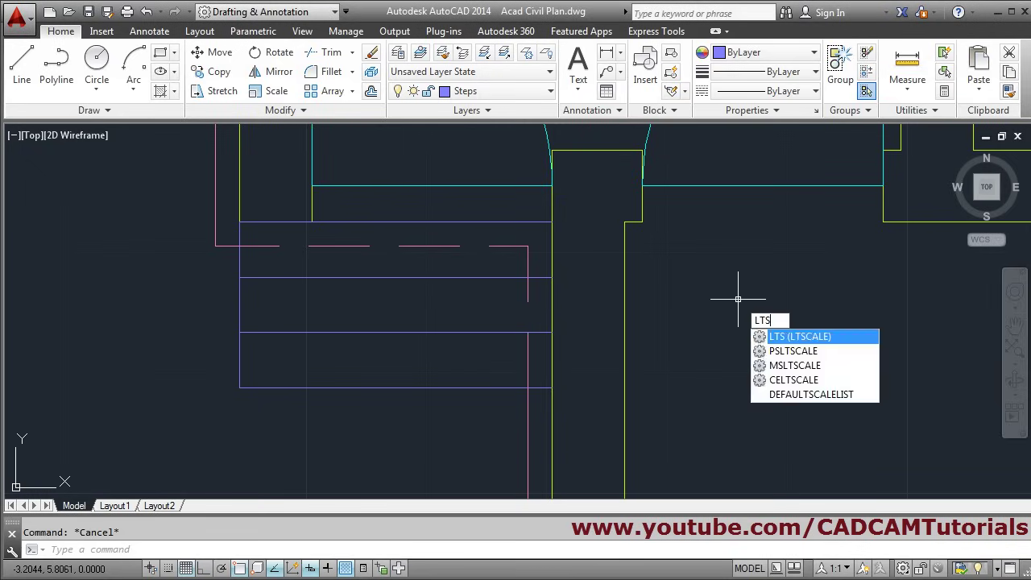
key("Return")
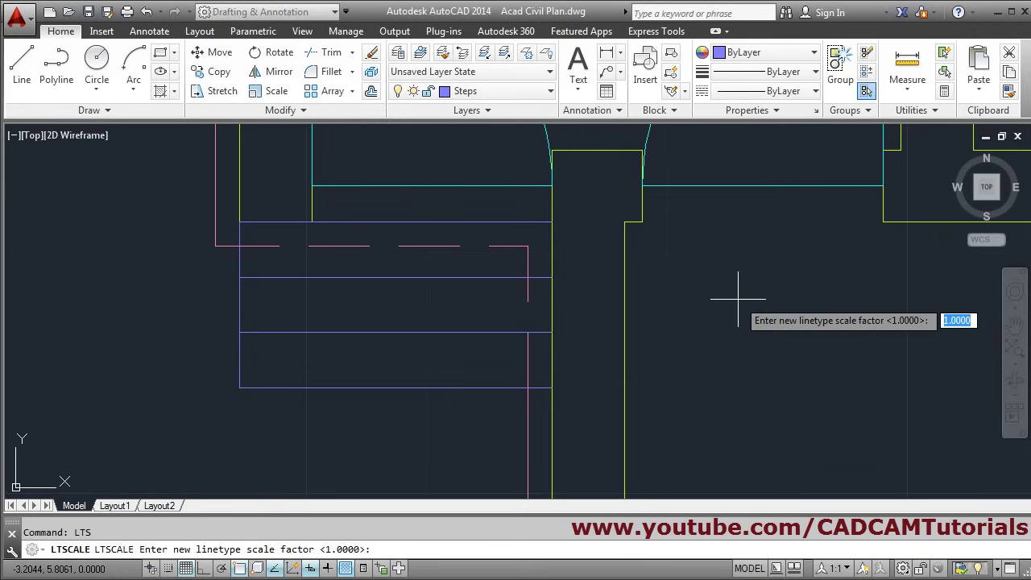
type(".8")
key("Return")
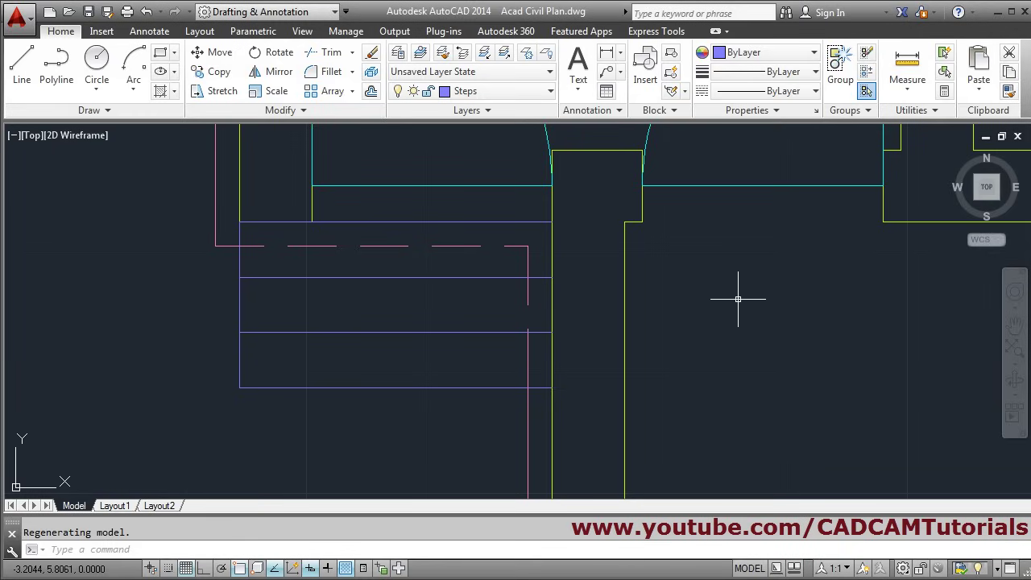
- Set the global linetype scale factor to 0.6
key("Return")
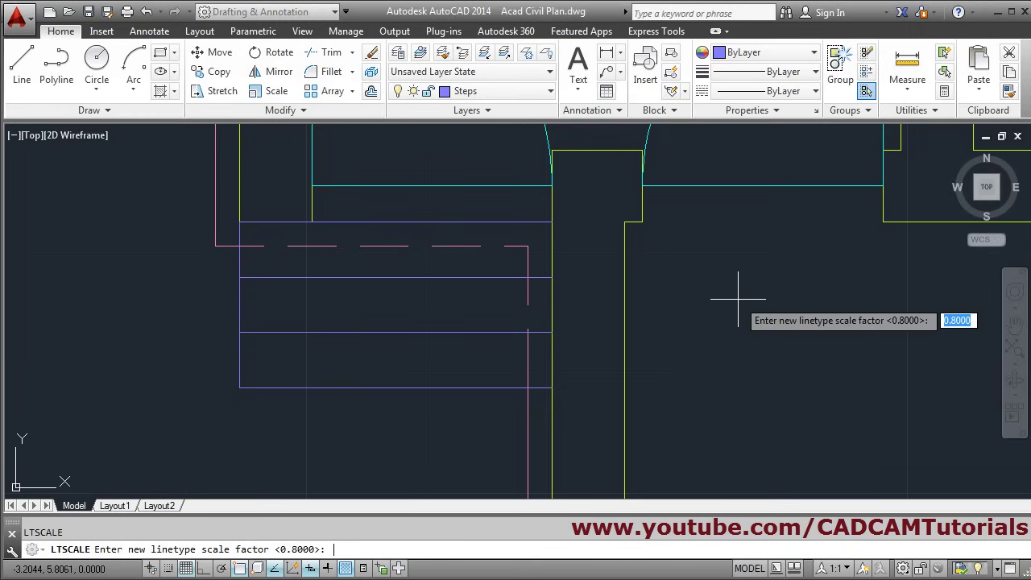
type(".6")
key("Return")
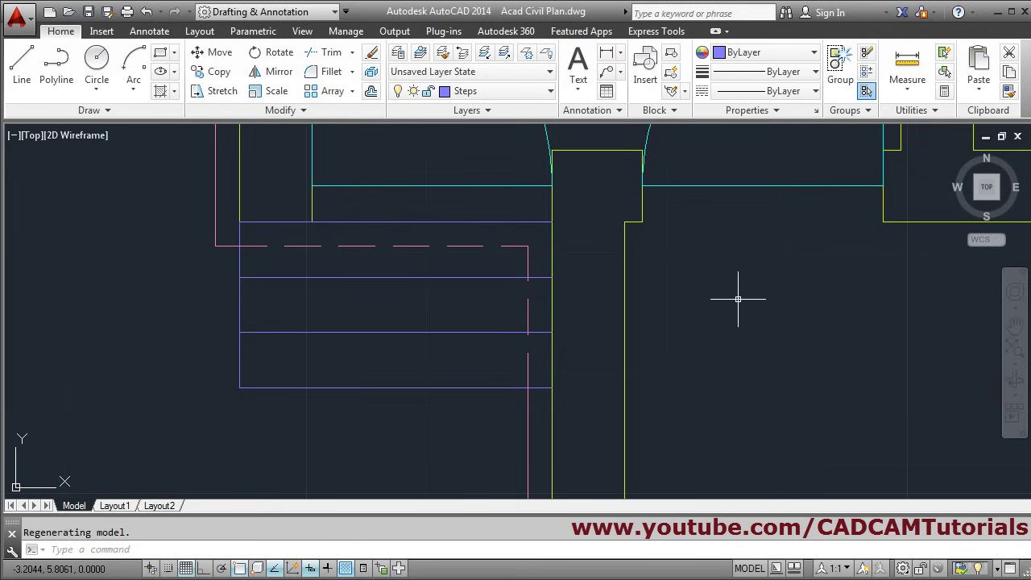
key("Escape")
- View the whole plan, consult the roof outline on the reference floor plan in Adobe Reader, and return to the AutoCAD drawing
scroll(666, 304, "down", 4)
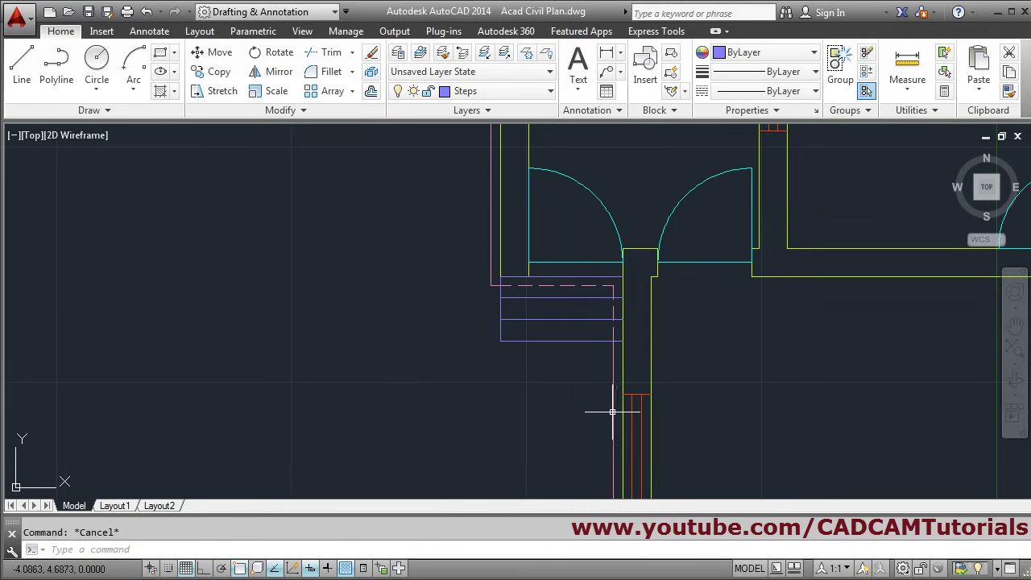
scroll(596, 367, "down", 6)
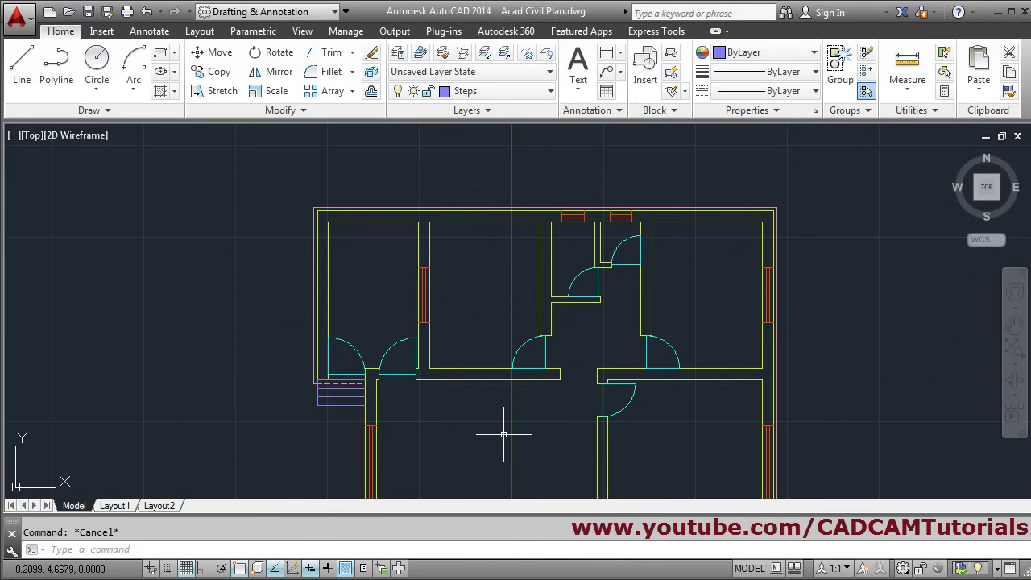
middle_click(597, 367)
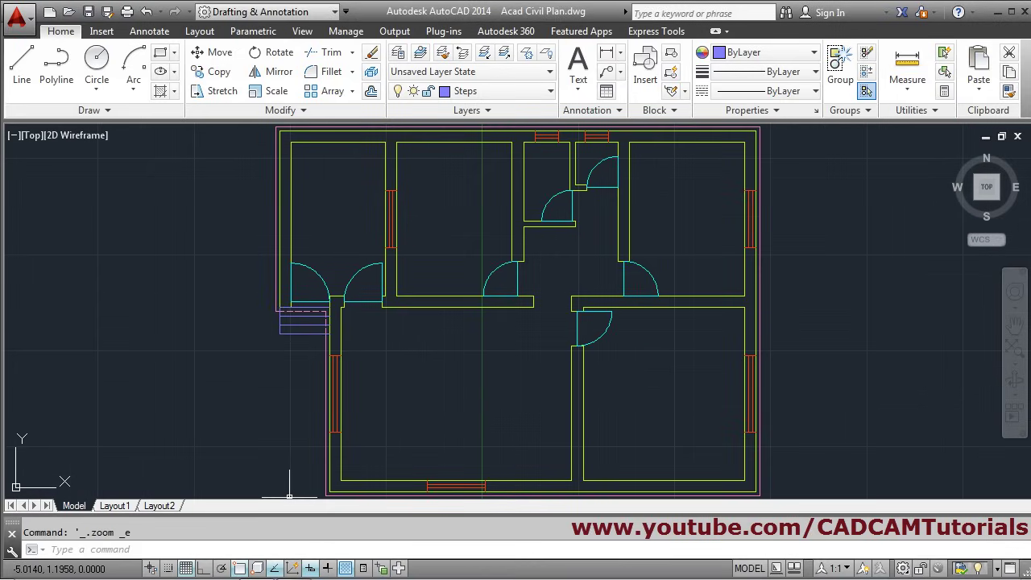
key("alt+Tab")
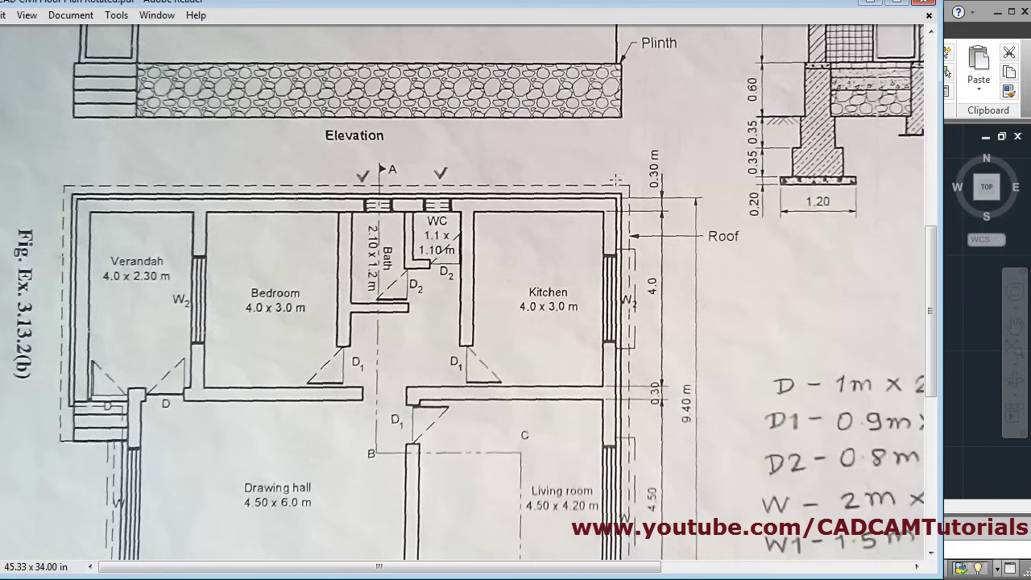
left_click(870, 4)
middle_click(731, 295)
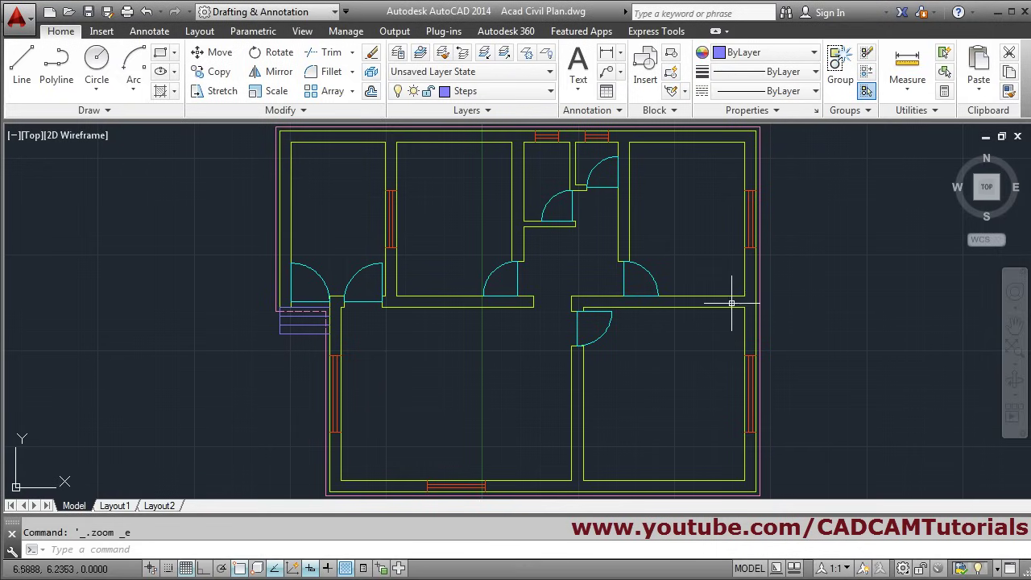
- Inspect the plinth line along the kitchen and living room side by selecting its segments, and clear the selection
scroll(789, 279, "up", 3)
scroll(790, 277, "down", 3)
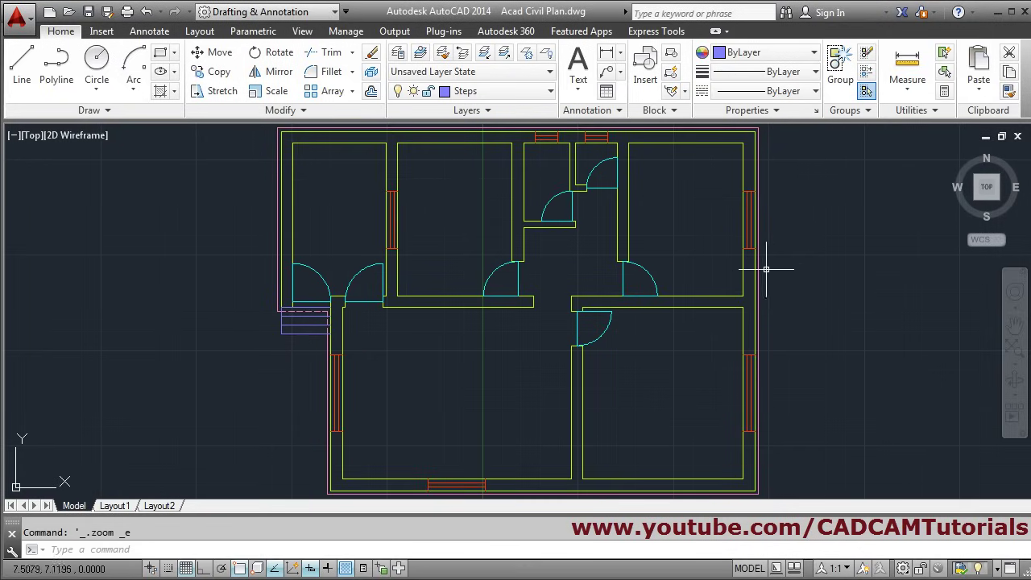
scroll(785, 270, "up", 2)
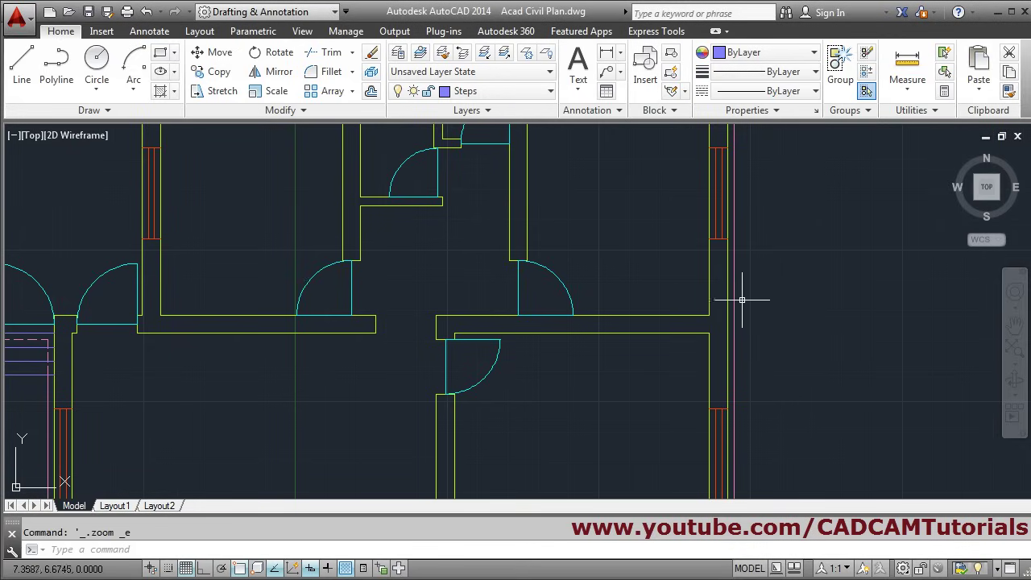
scroll(741, 295, "down", 3)
scroll(638, 256, "up", 1)
scroll(638, 255, "up", 2)
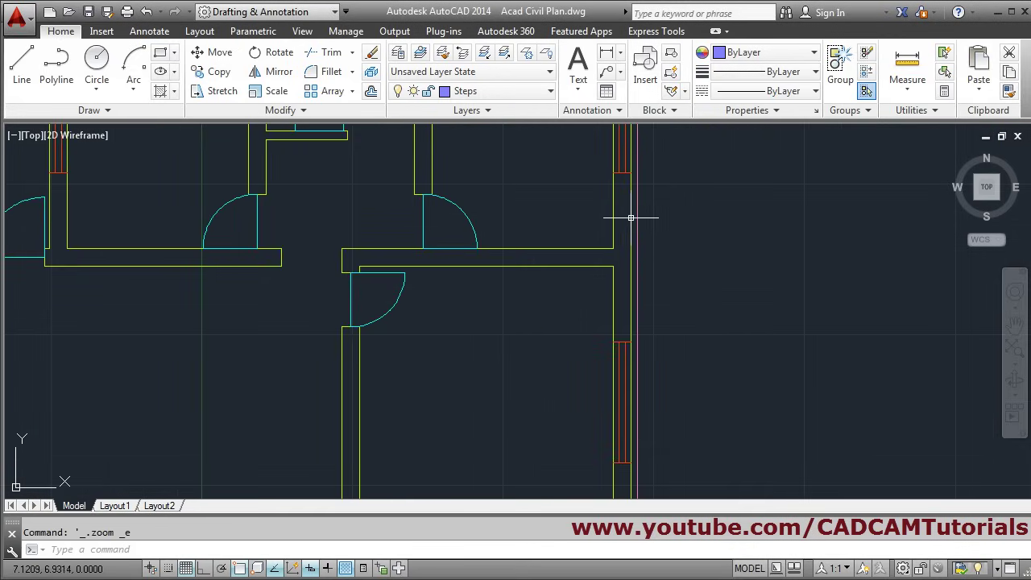
left_click(637, 220)
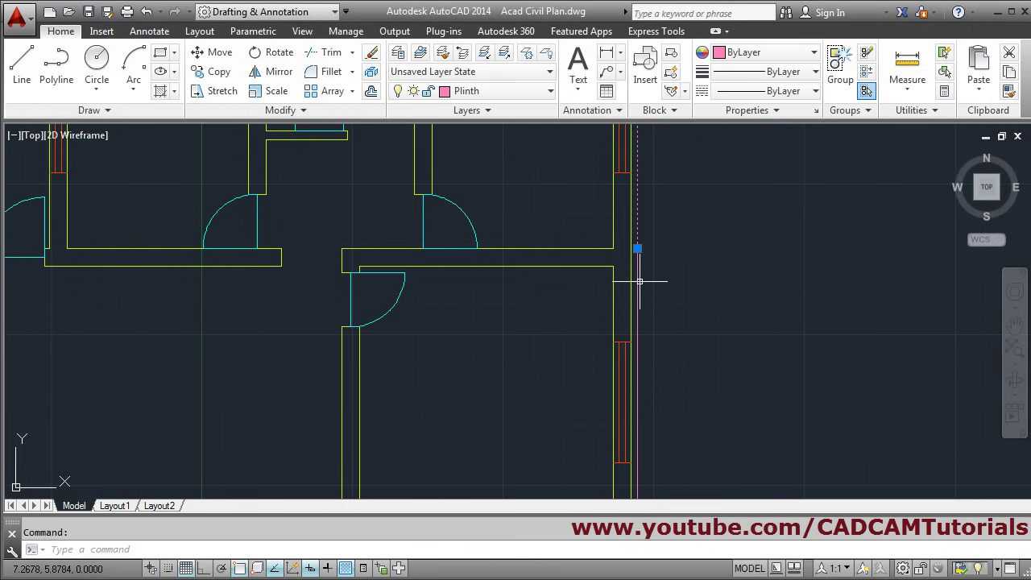
scroll(696, 277, "down", 2)
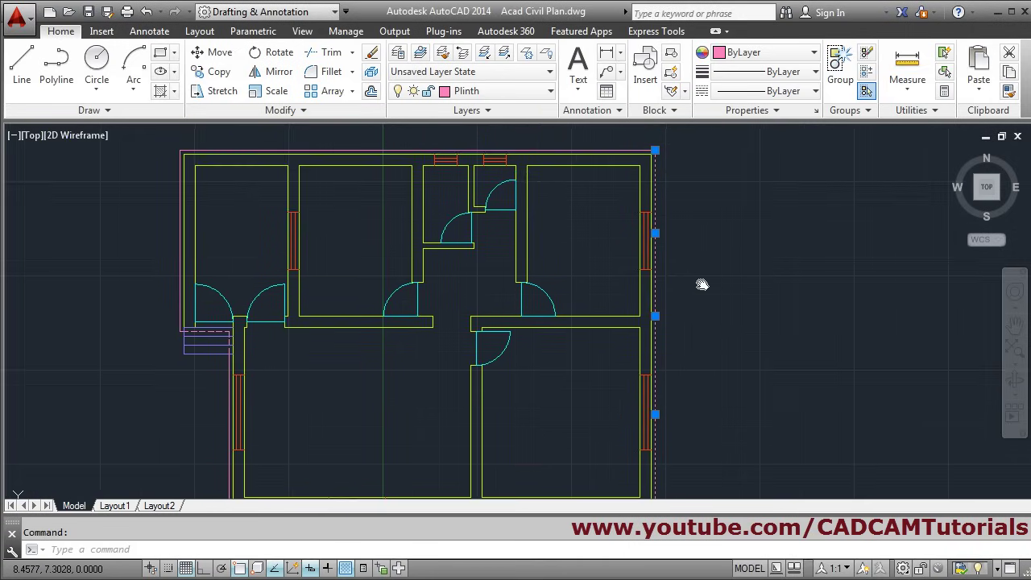
key("Escape")
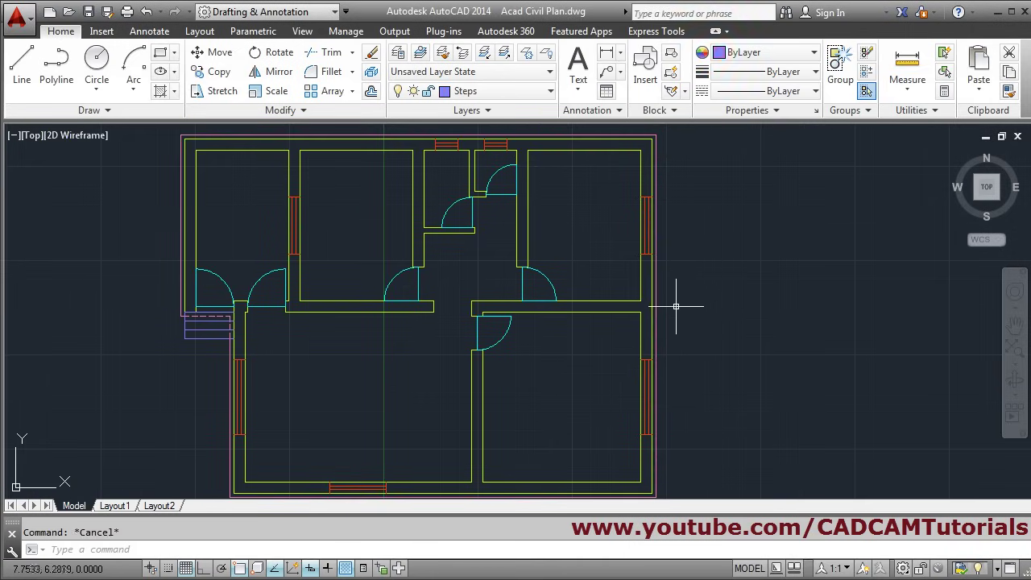
- Join the two collinear plinth segments along the kitchen and living room side into one line and check the result
left_click(287, 109)
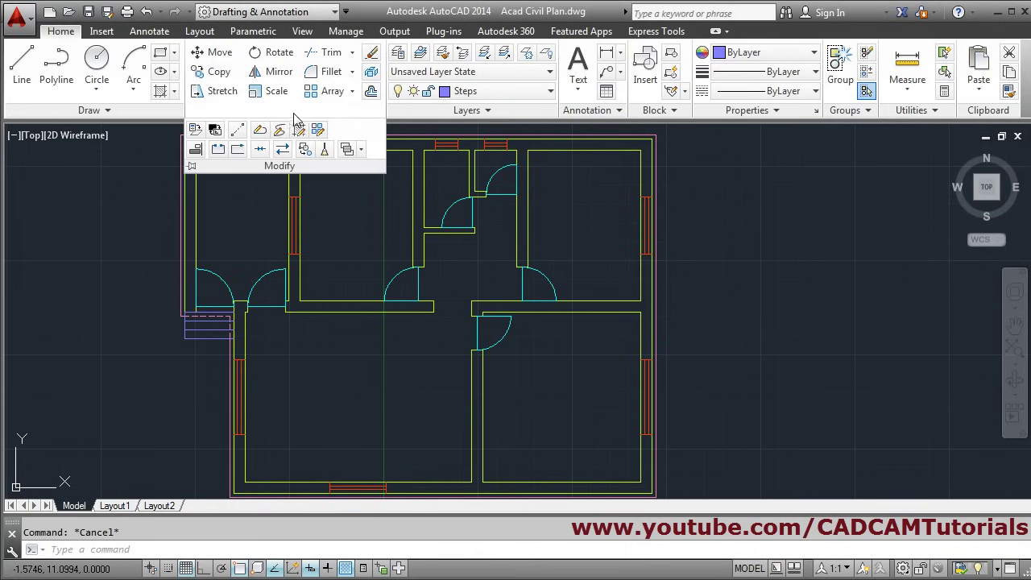
left_click(259, 149)
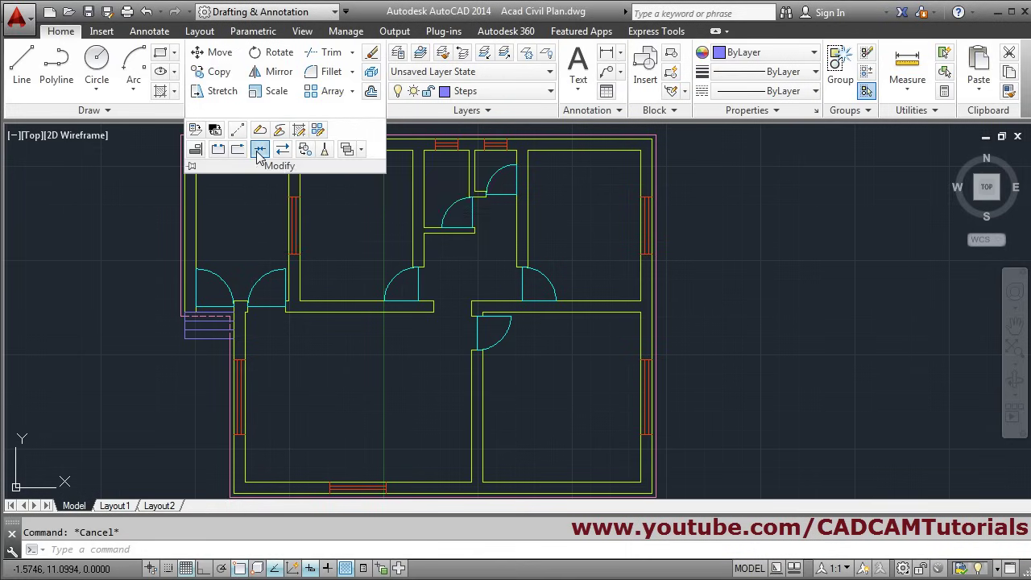
left_click(656, 271)
left_click(654, 313)
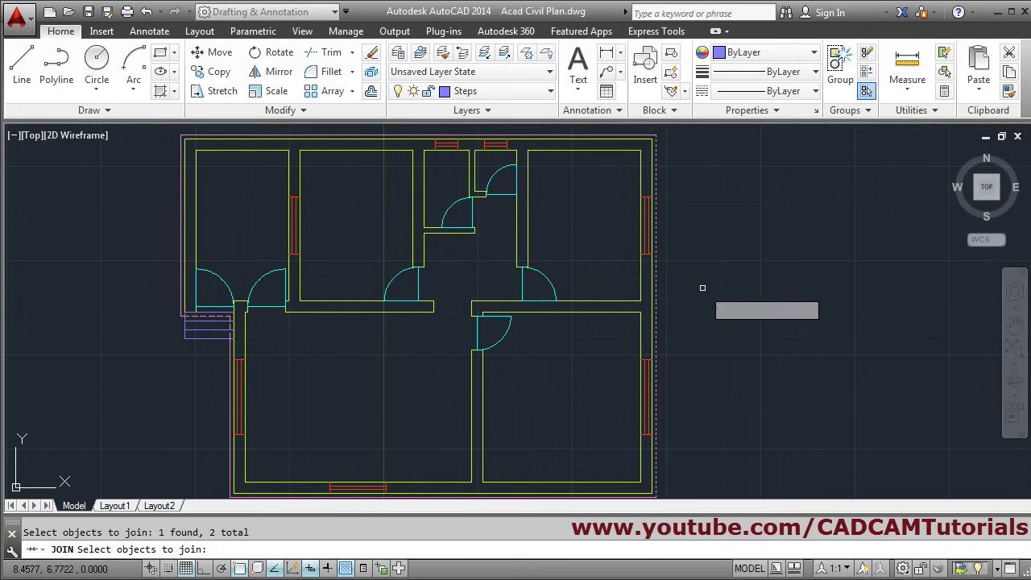
key("Return")
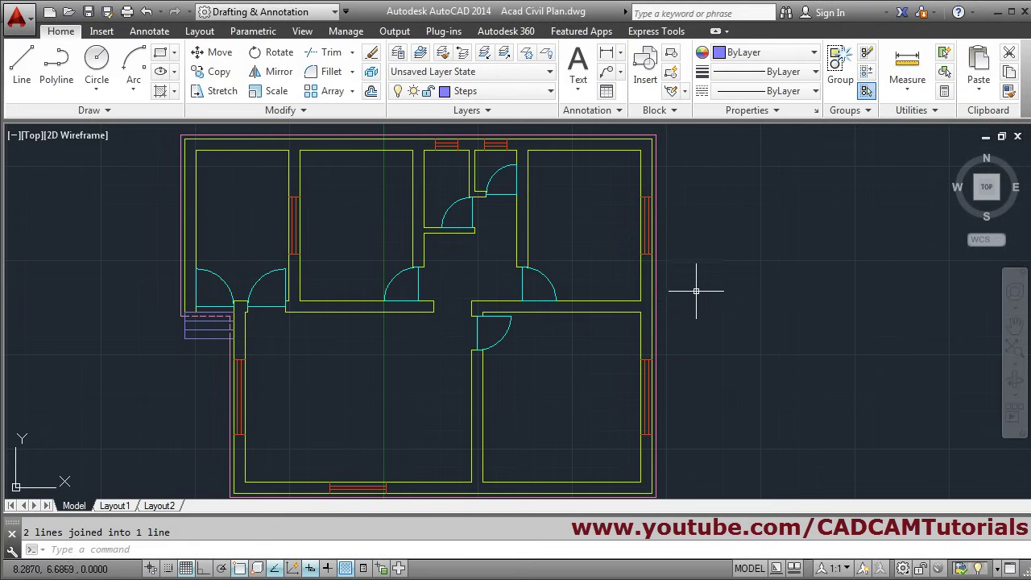
left_click(656, 320)
key("Escape")
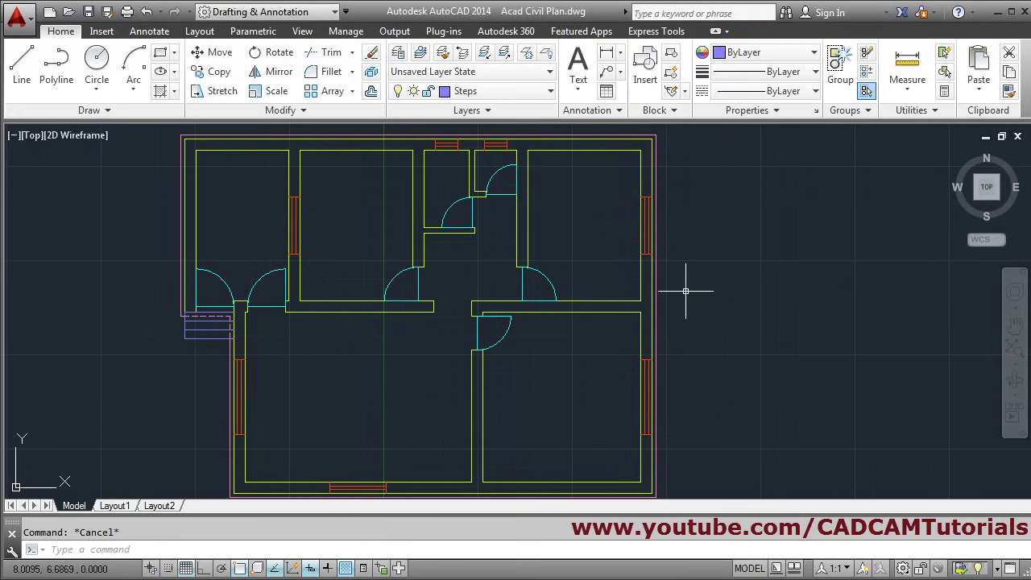
scroll(685, 288, "down", 3)
scroll(681, 271, "up", 3)
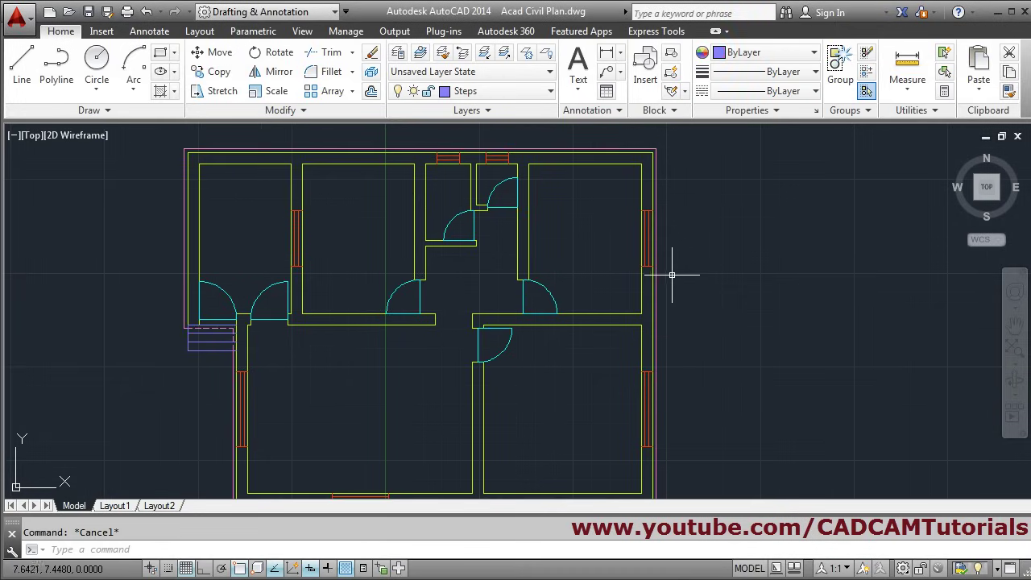
scroll(673, 274, "up", 2)
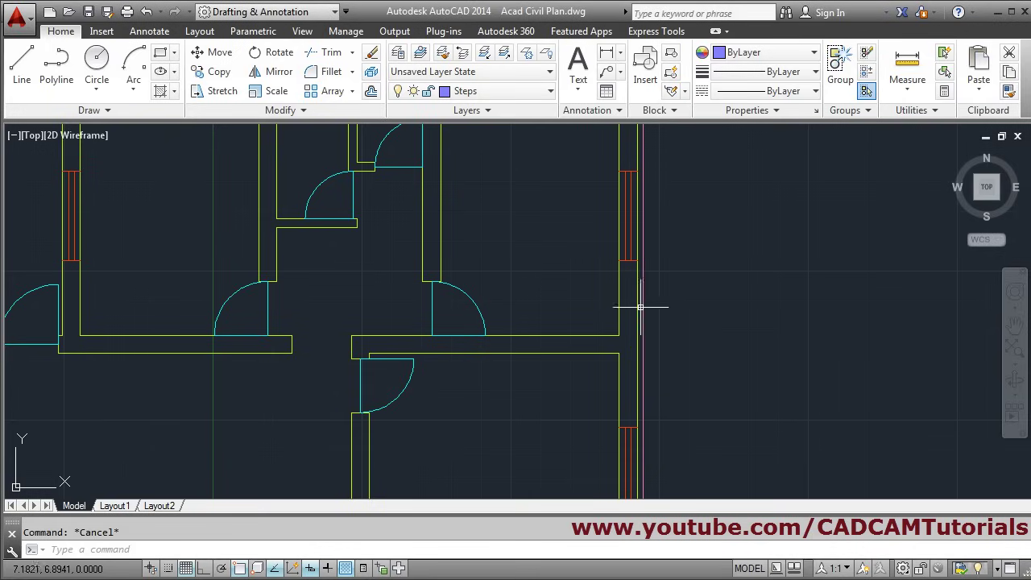
scroll(695, 282, "down", 5)
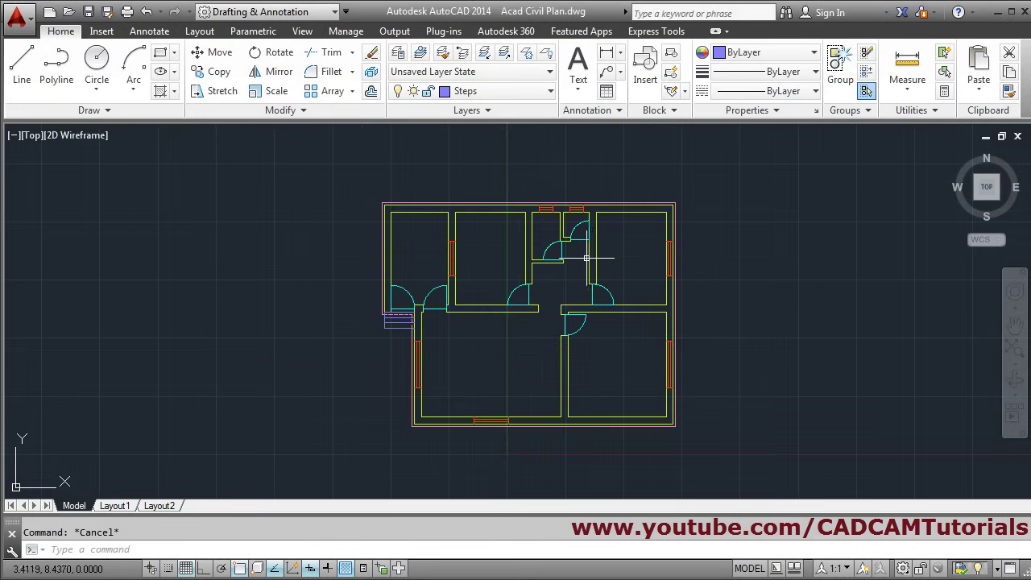
scroll(586, 258, "up", 2)
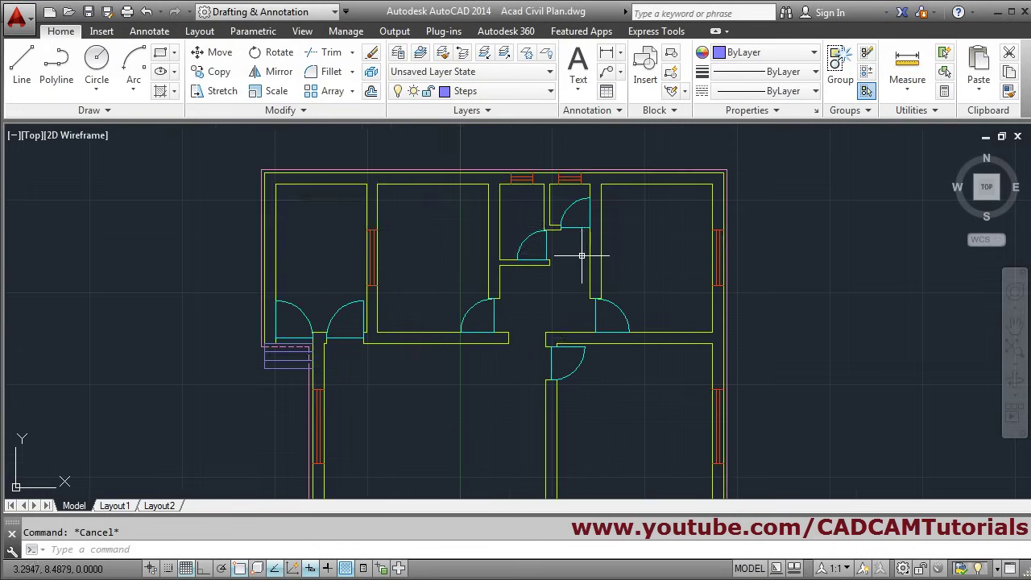
- Create a new layer named Roof - H and set its colour to index colour 21
left_click(398, 53)
left_click(266, 176)
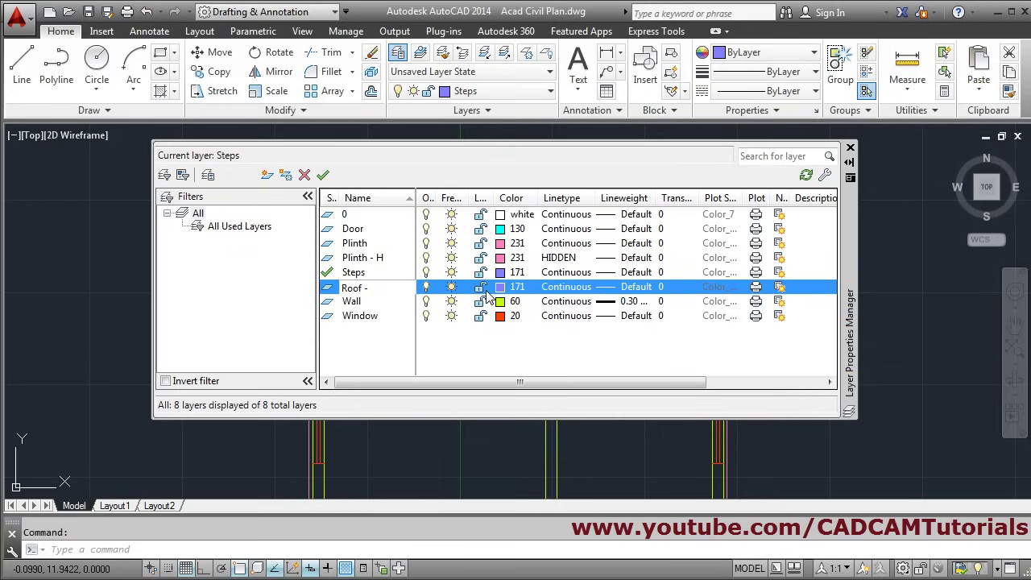
key("Return")
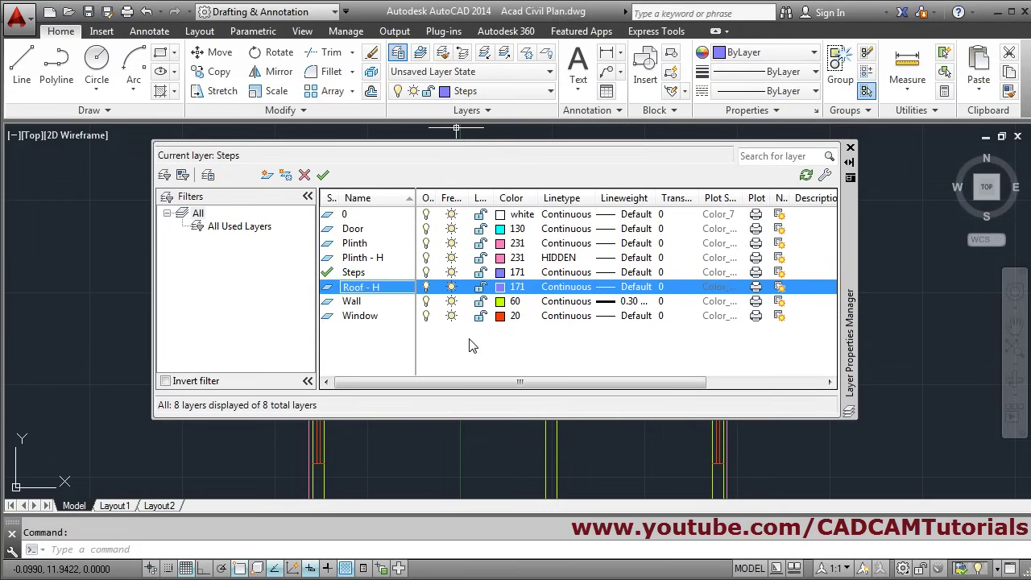
left_click(500, 288)
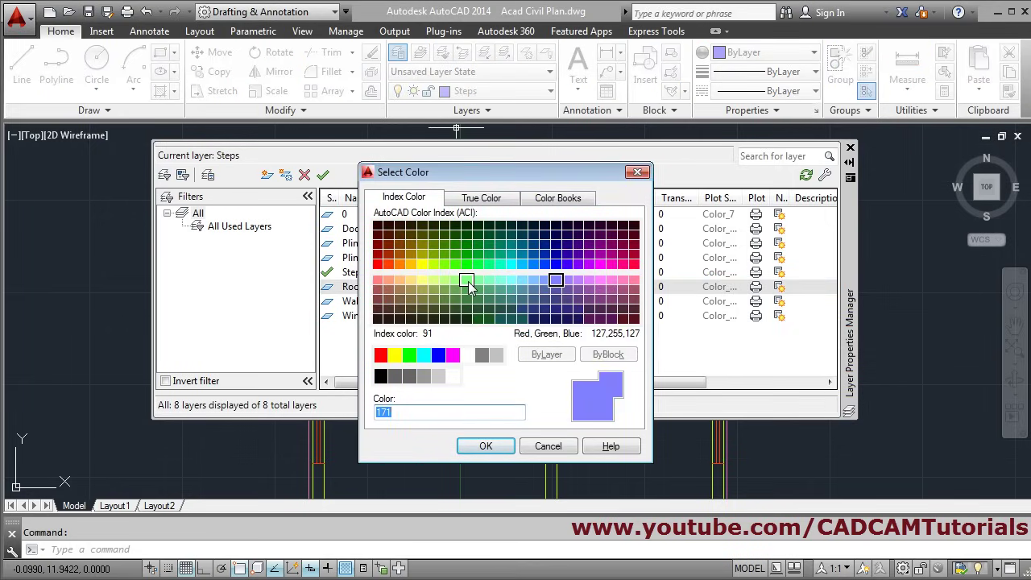
left_click(389, 280)
left_click(479, 445)
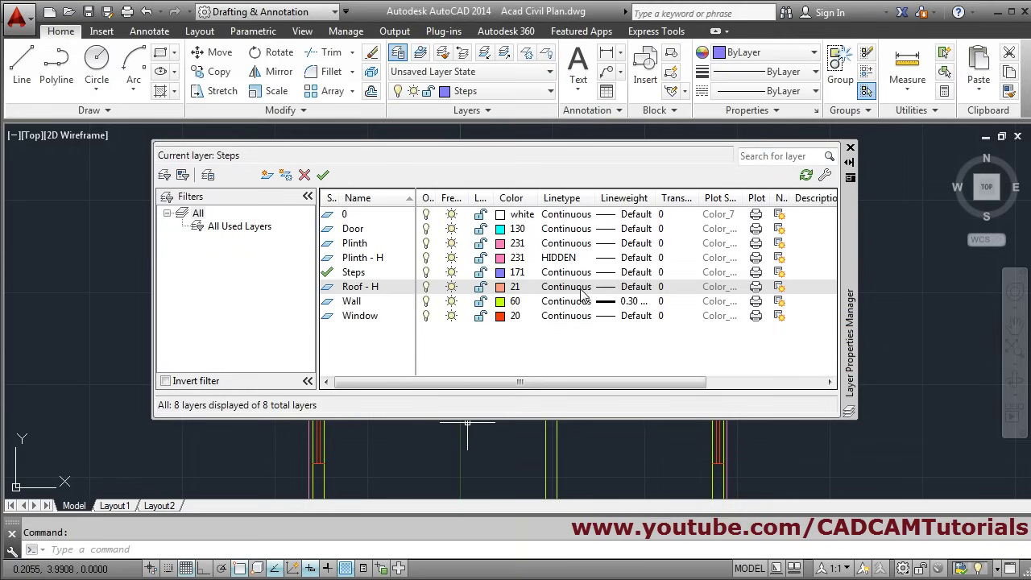
- Set the linetype of the Roof - H layer to HIDDEN and close the layer settings
left_click(582, 290)
left_click(369, 266)
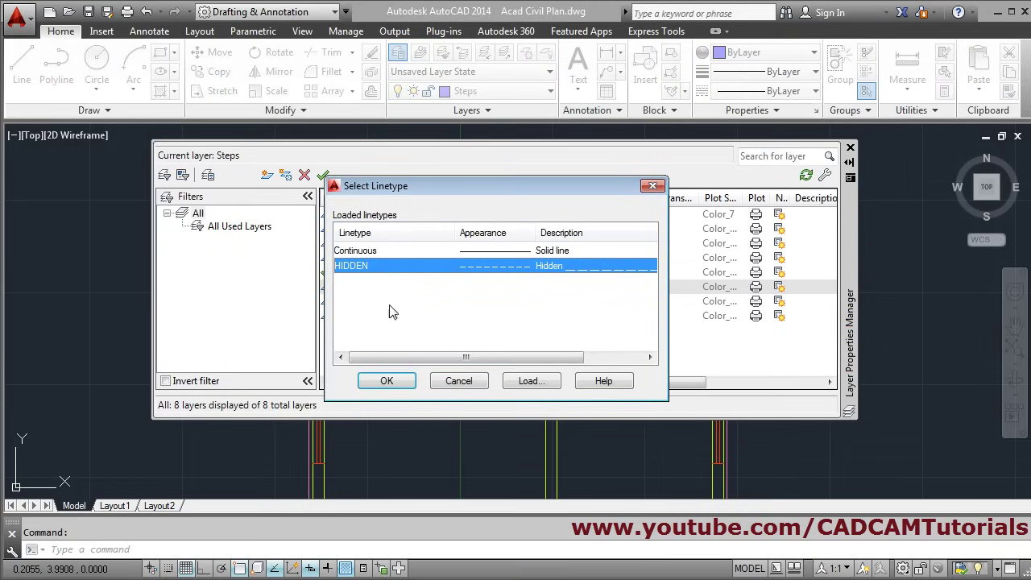
left_click(401, 383)
left_click(851, 148)
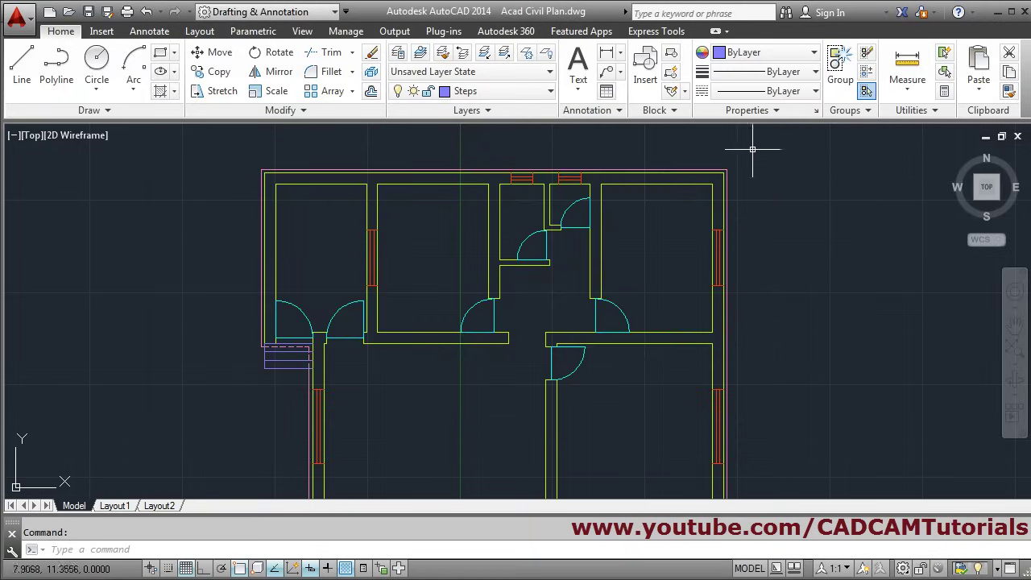
- Join the six solid plinth lines around the building into one polyline, including the short segment beside the entrance steps
scroll(655, 154, "up", 2)
middle_click_drag(655, 153, 734, 218)
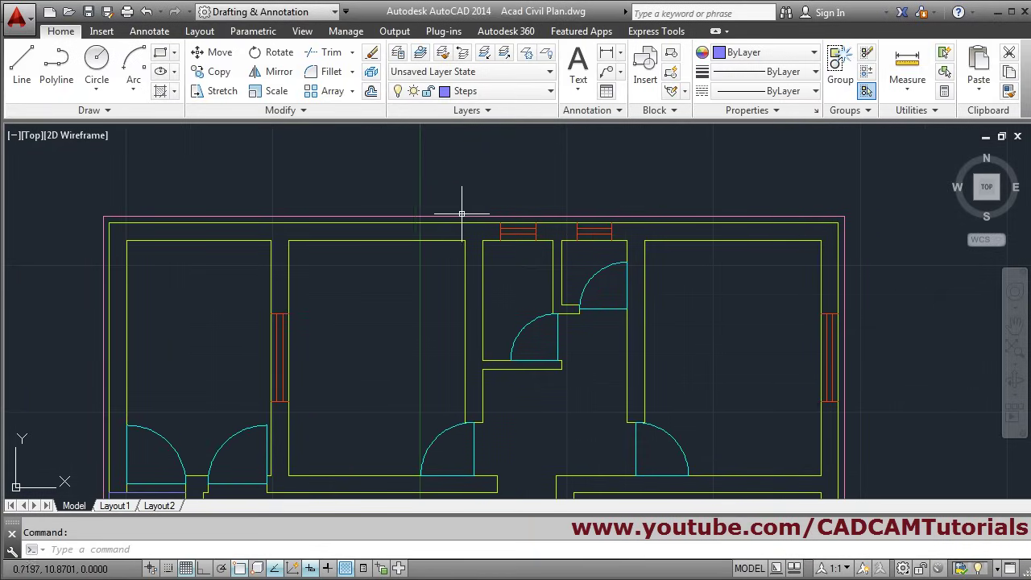
scroll(368, 143, "down", 4)
scroll(506, 272, "up", 2)
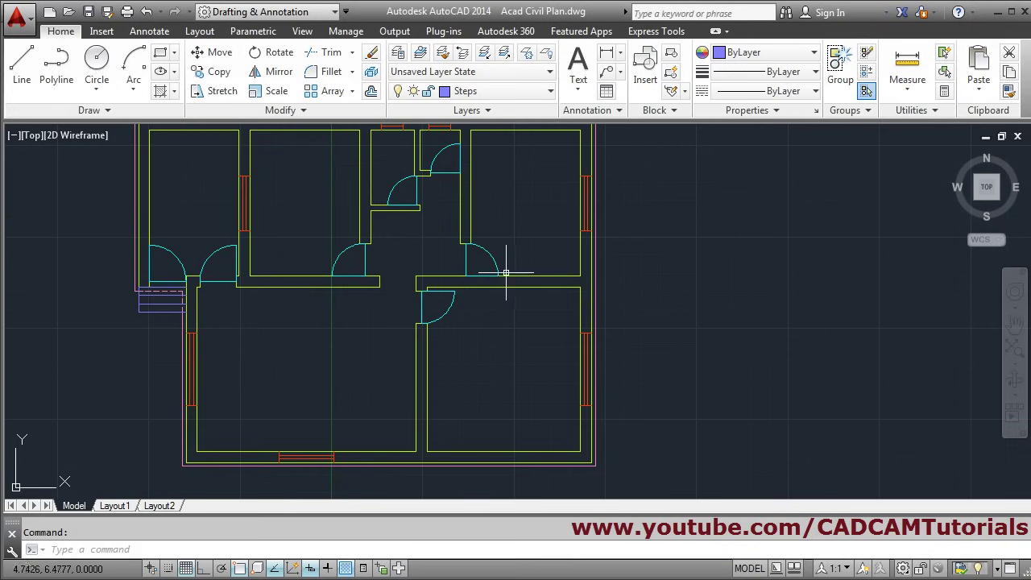
middle_click_drag(432, 267, 486, 315)
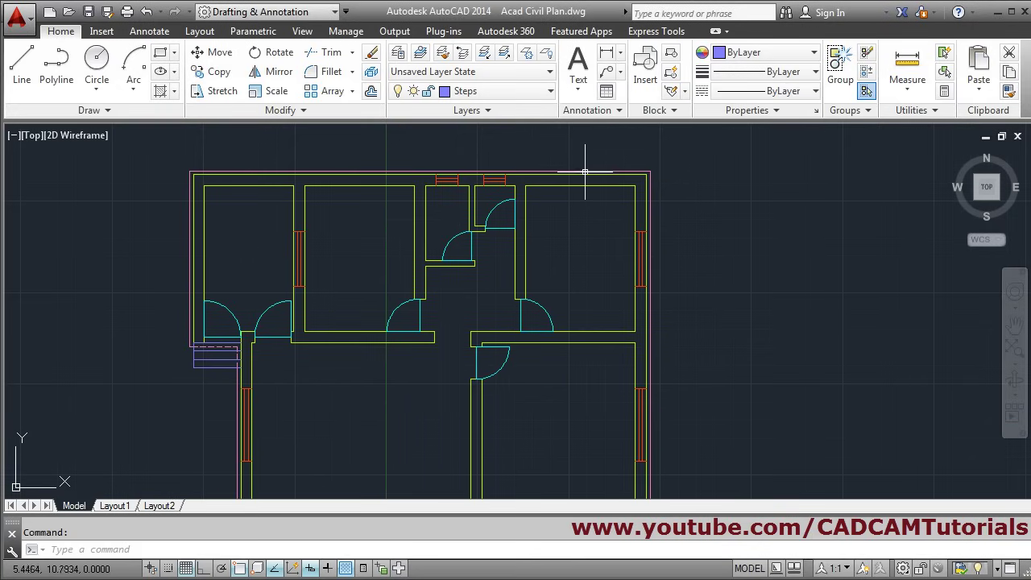
left_click(299, 110)
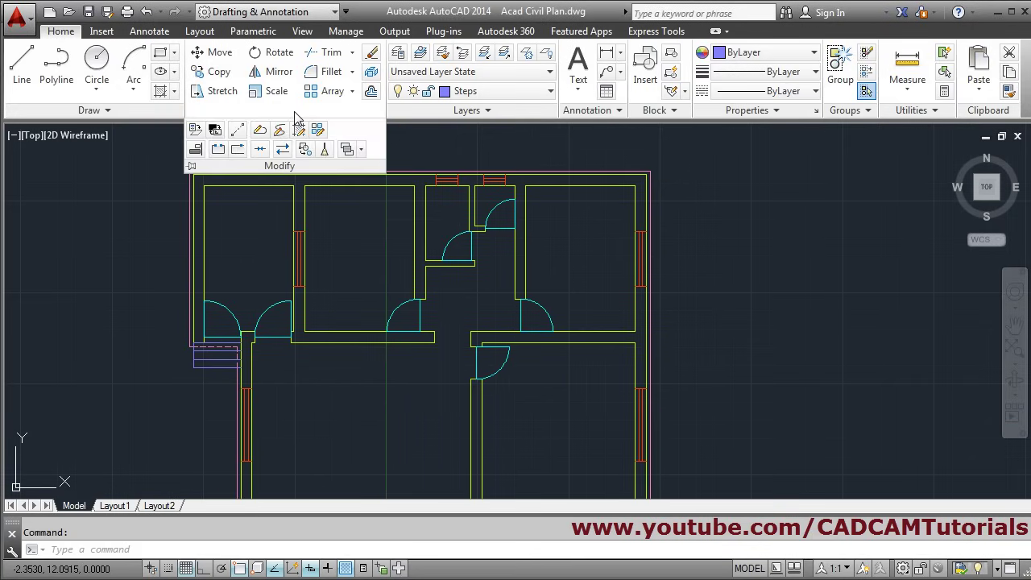
left_click(260, 150)
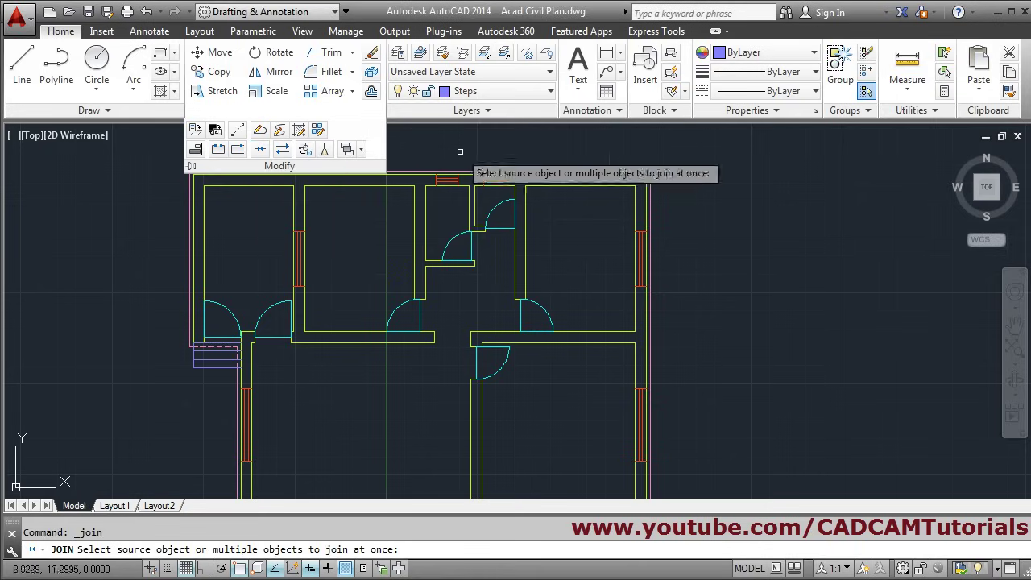
left_click(649, 172)
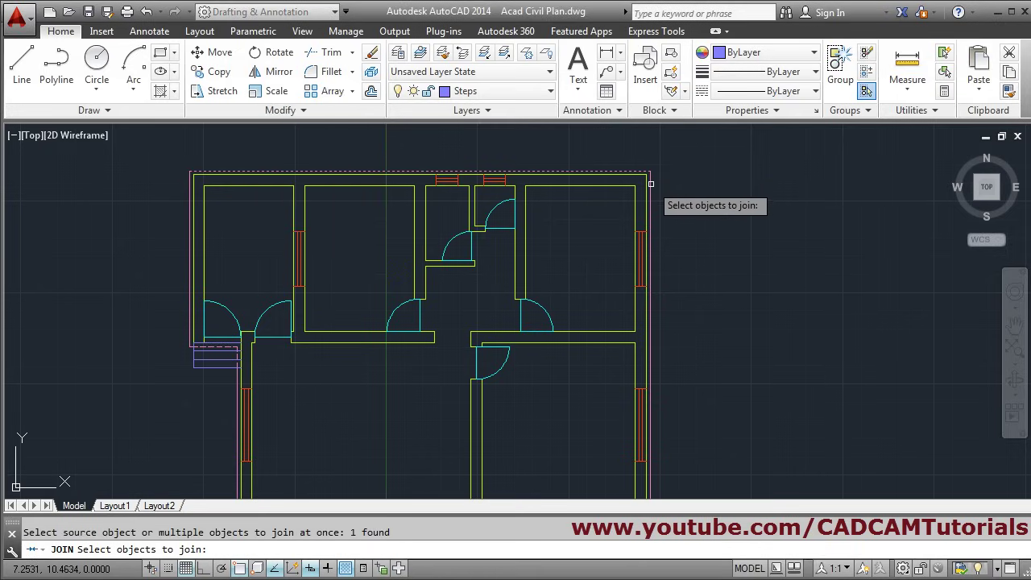
left_click(649, 184)
left_click(190, 224)
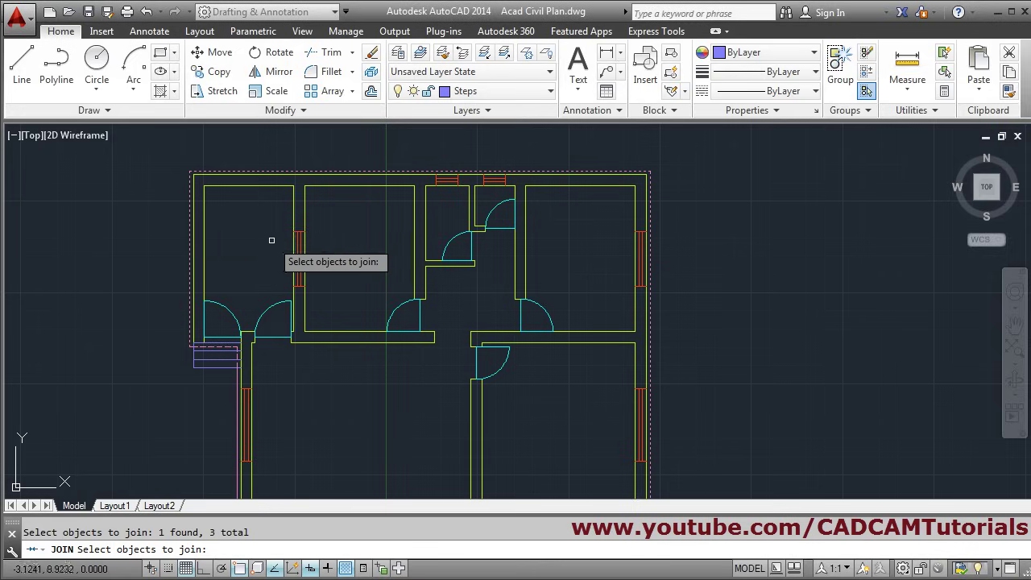
scroll(193, 388, "up", 4)
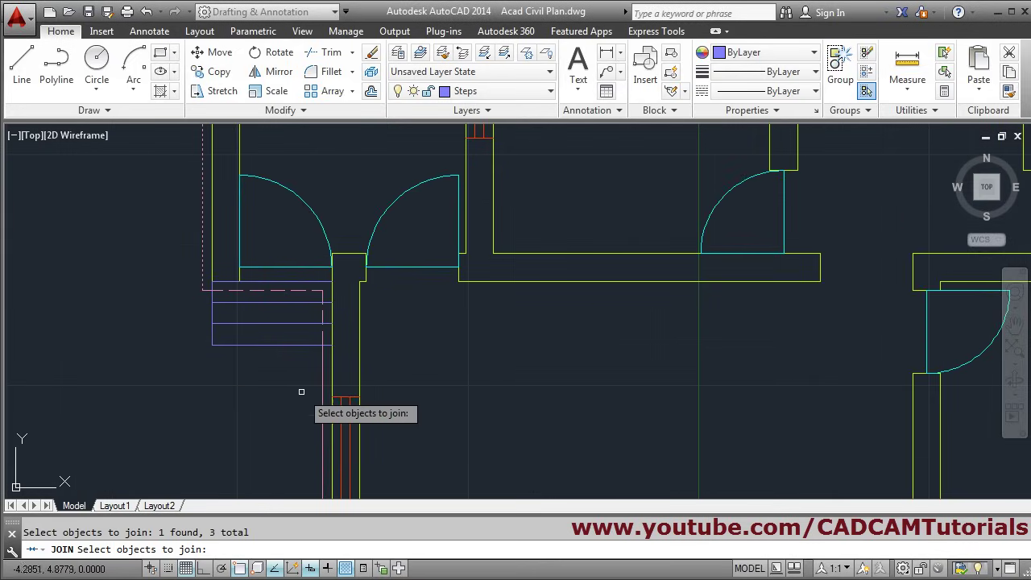
left_click(323, 359)
scroll(348, 270, "down", 5)
scroll(391, 322, "up", 5)
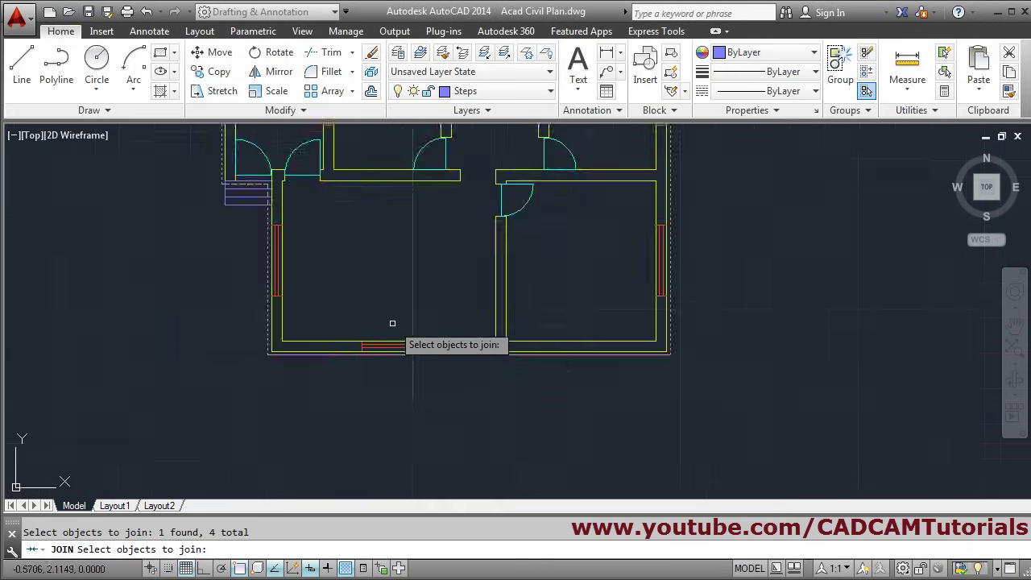
scroll(555, 382, "up", 1)
left_click(555, 372)
scroll(628, 432, "down", 3)
scroll(555, 356, "up", 3)
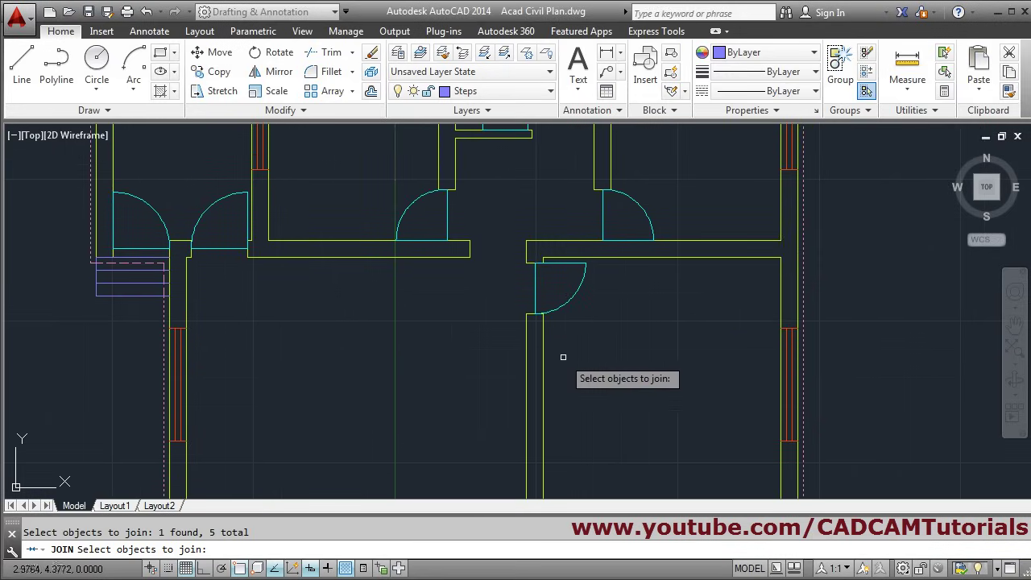
scroll(117, 252, "up", 2)
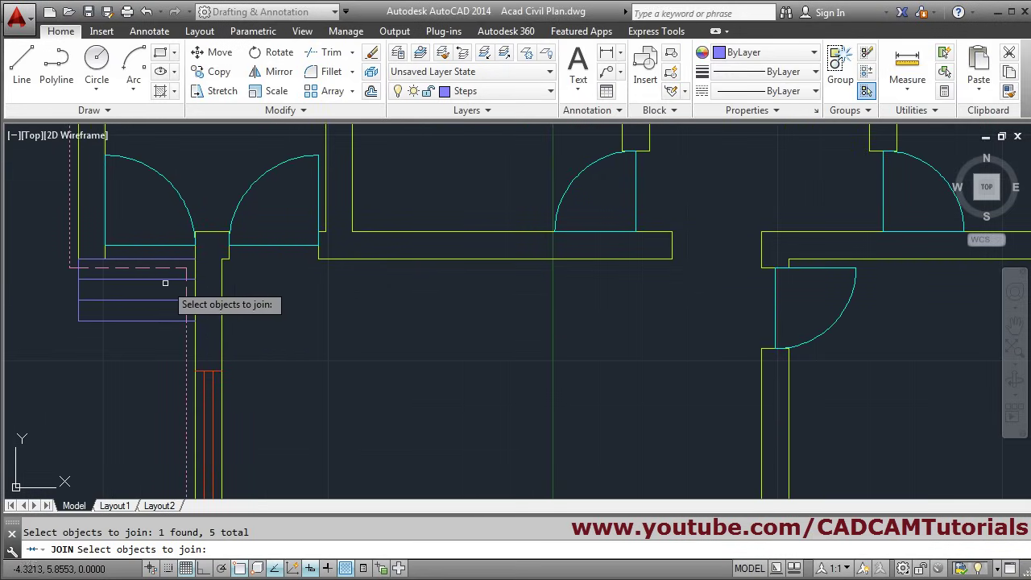
scroll(68, 272, "up", 2)
left_click(77, 268)
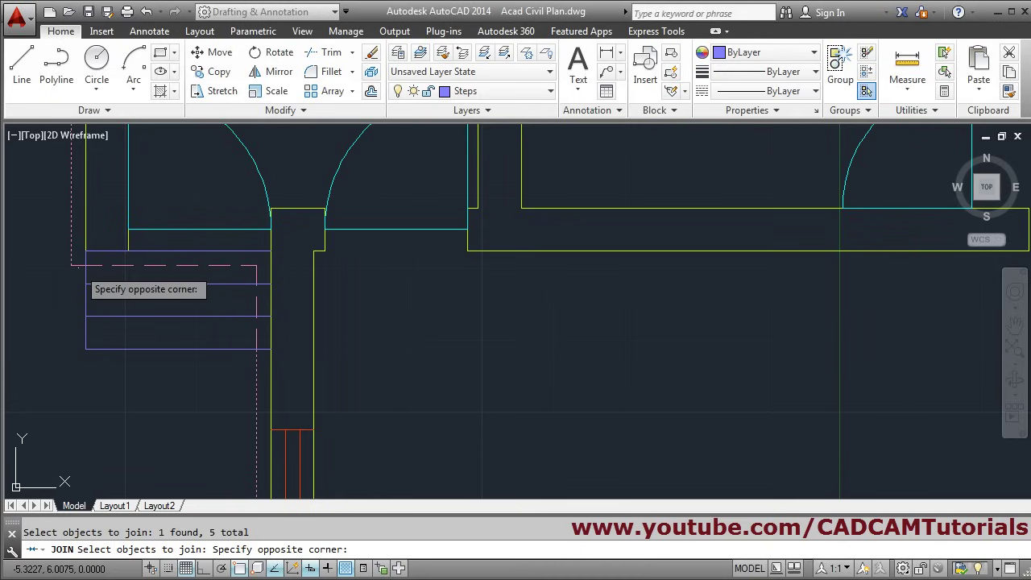
left_click(78, 263)
scroll(216, 277, "down", 2)
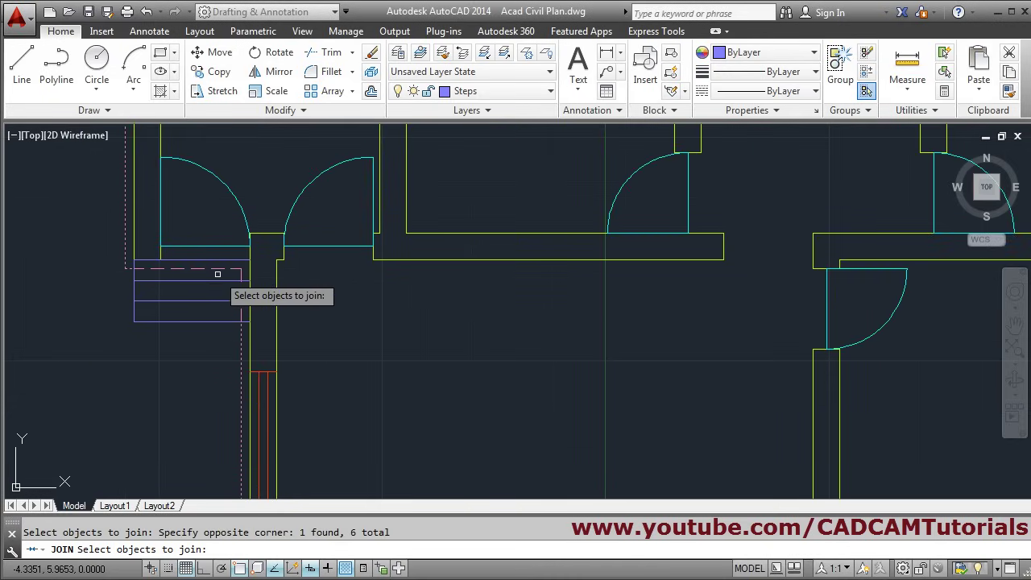
key("Return")
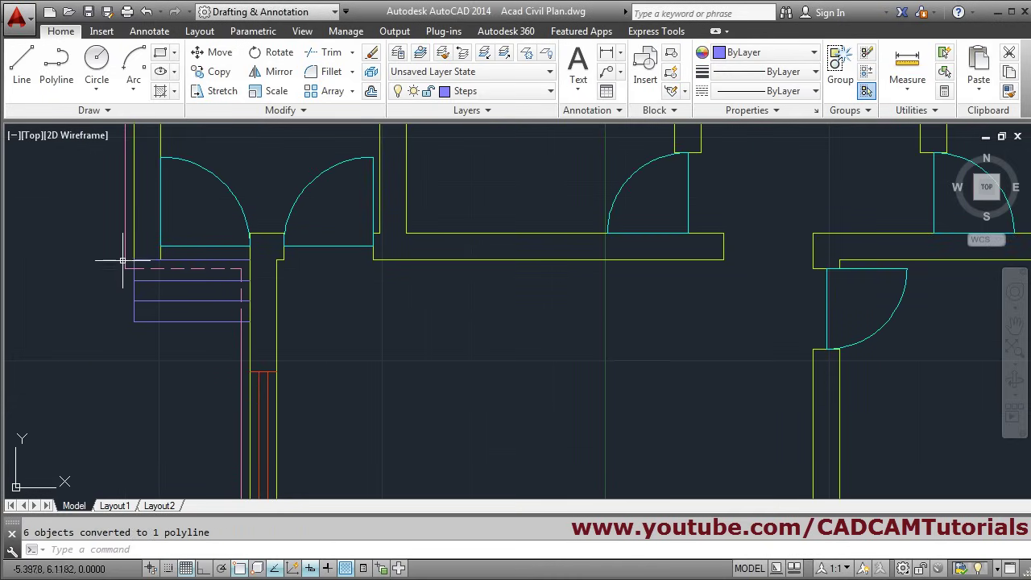
- Check the joined plinth outline by selecting it in the full plan view, and clear the selection
scroll(197, 276, "down", 5)
middle_click(265, 230)
middle_click(265, 230)
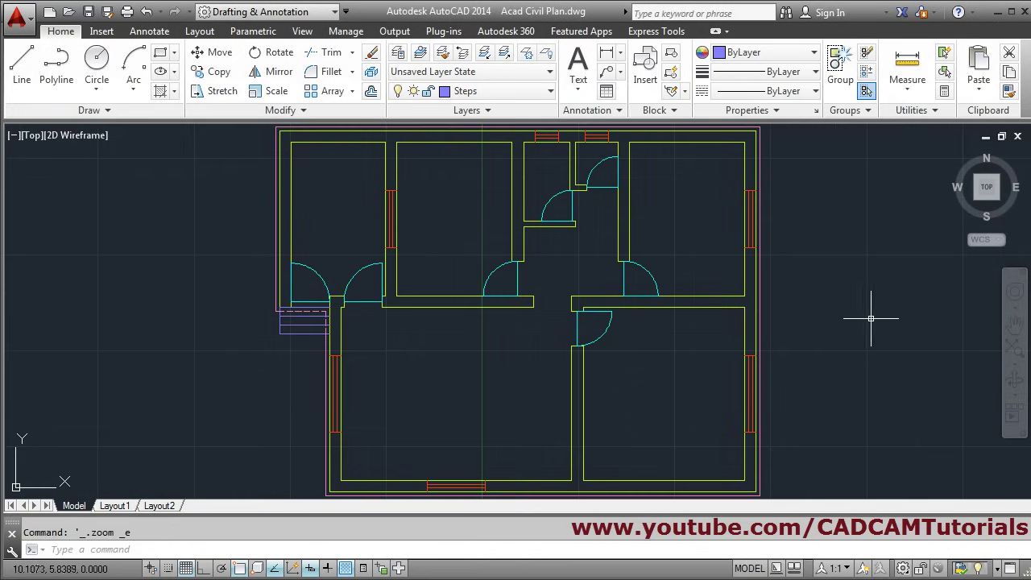
left_click(760, 301)
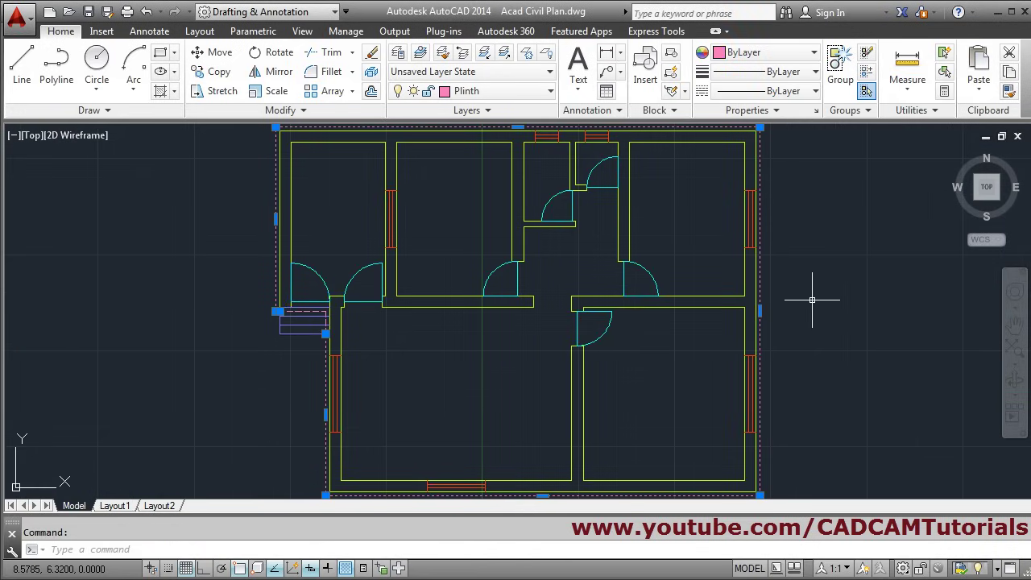
scroll(812, 299, "down", 3)
scroll(812, 299, "up", 3)
key("Escape")
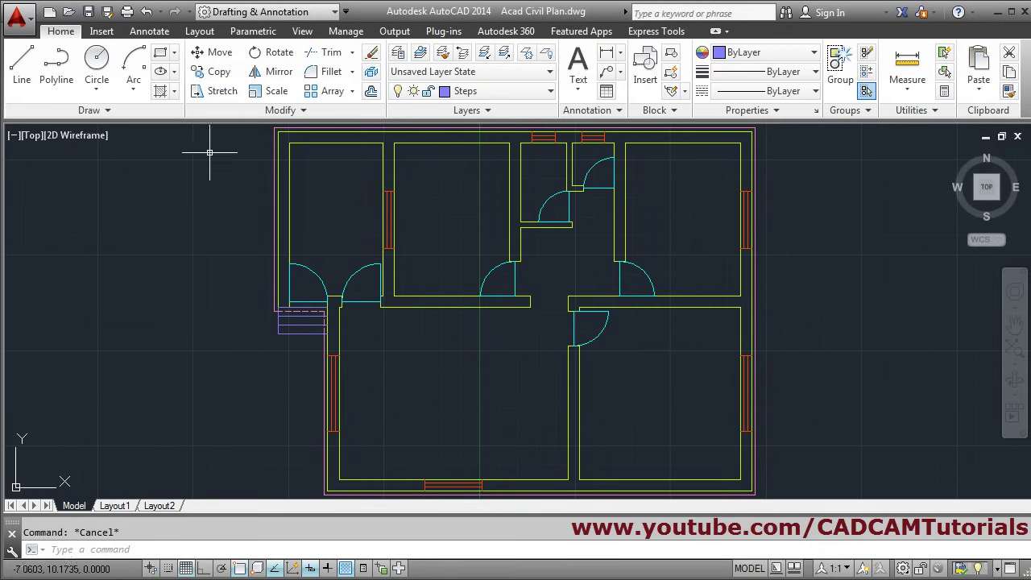
- Make Roof - H the current layer and offset the solid plinth polyline outward by 0.2 to create the roof outline
middle_click_drag(255, 213, 204, 263)
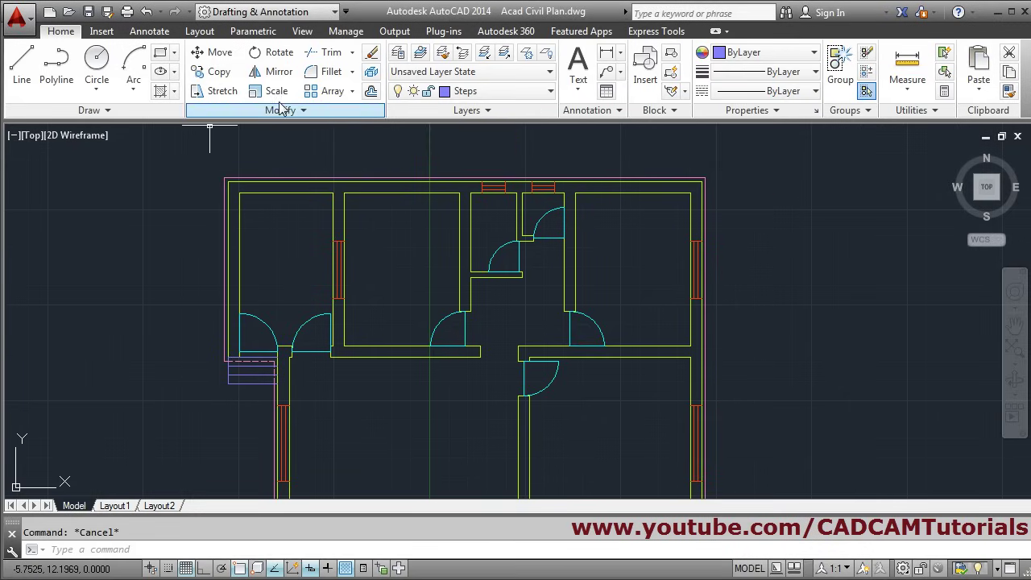
left_click(371, 91)
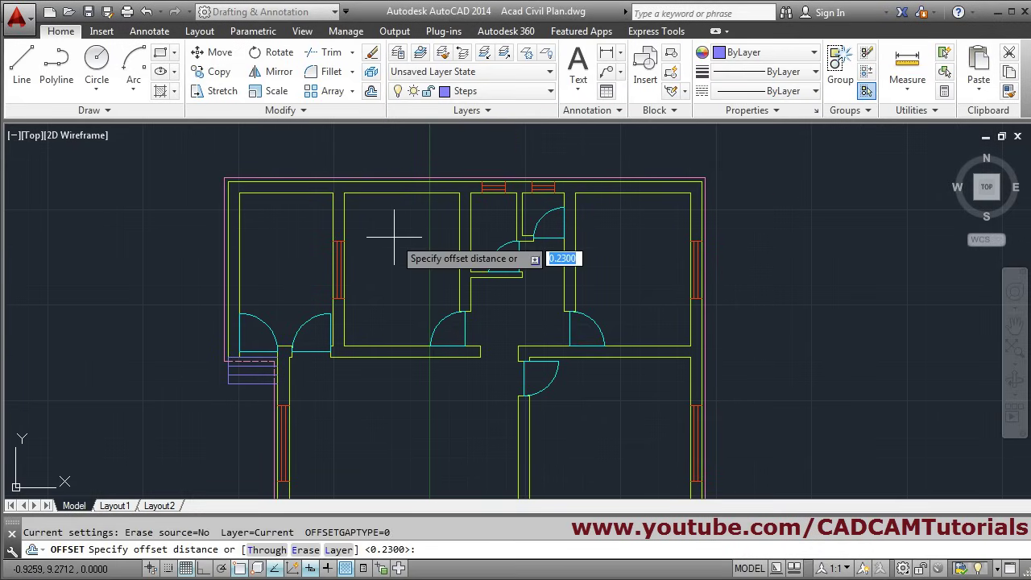
type(".2")
key("Return")
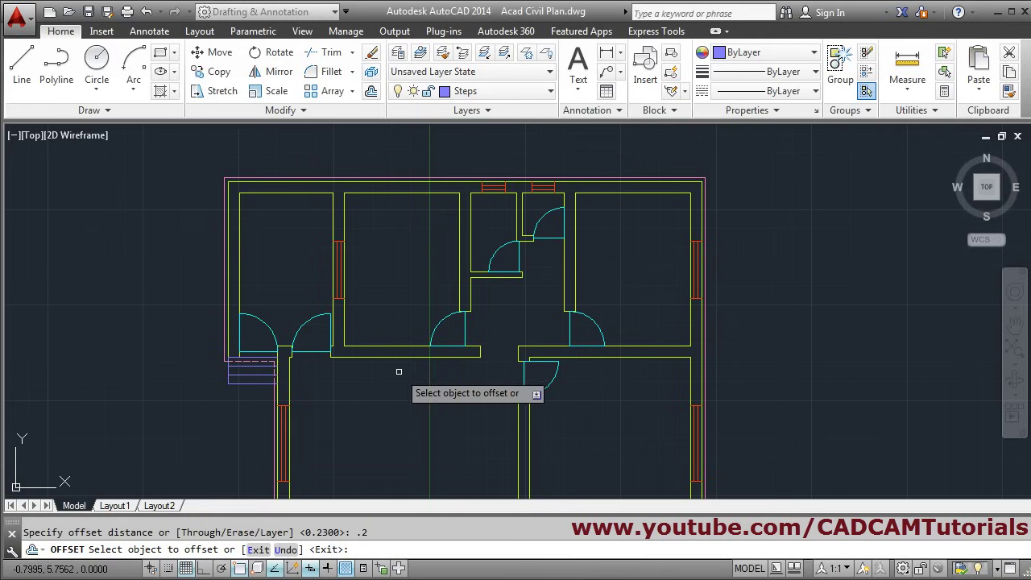
left_click(529, 96)
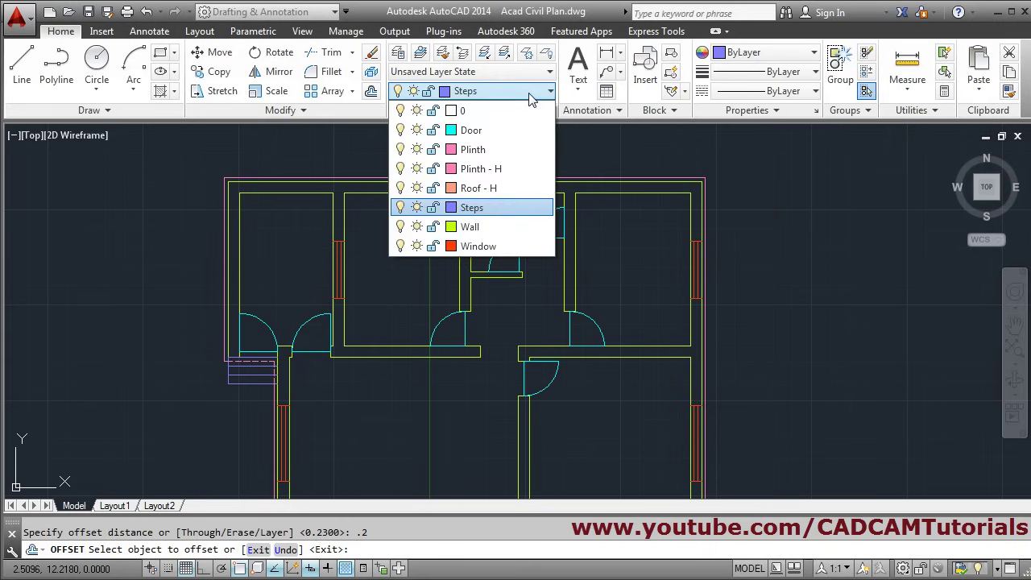
left_click(475, 190)
left_click(705, 215)
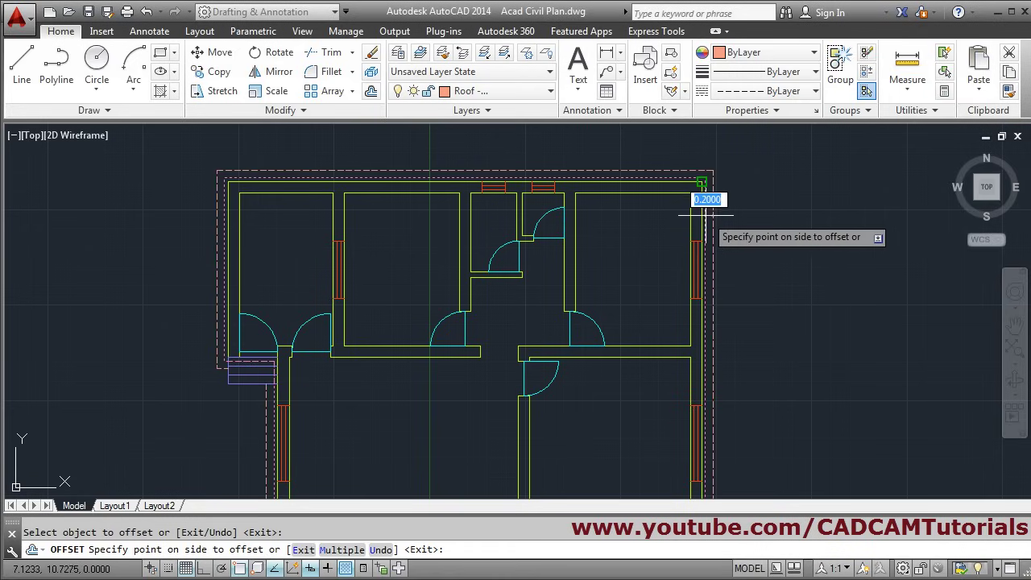
left_click(750, 218)
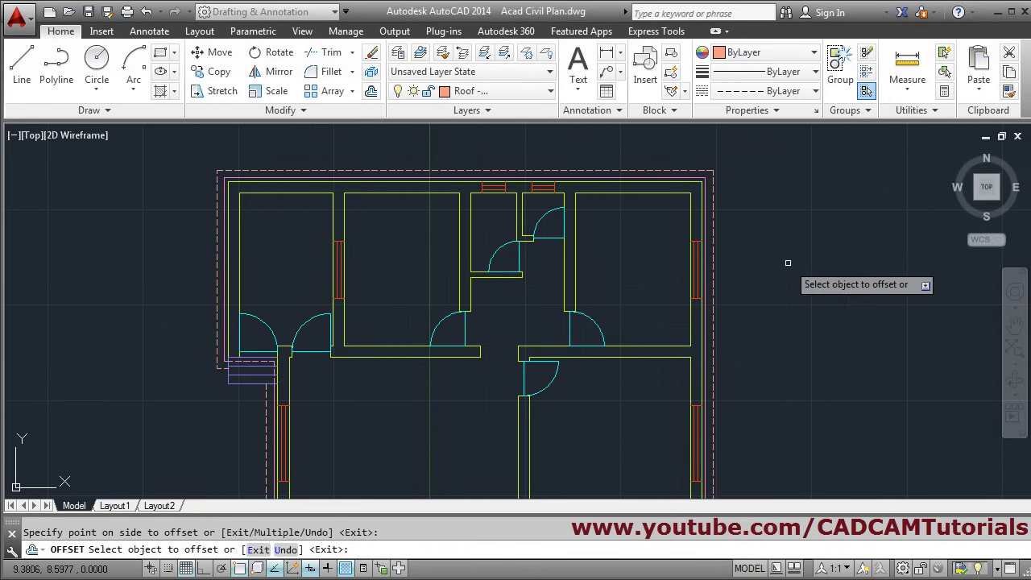
key("Return")
- View the whole plan, compare the roof outline with the reference floor plan in Adobe Reader, and return to the AutoCAD drawing
middle_click(753, 260)
middle_click(753, 260)
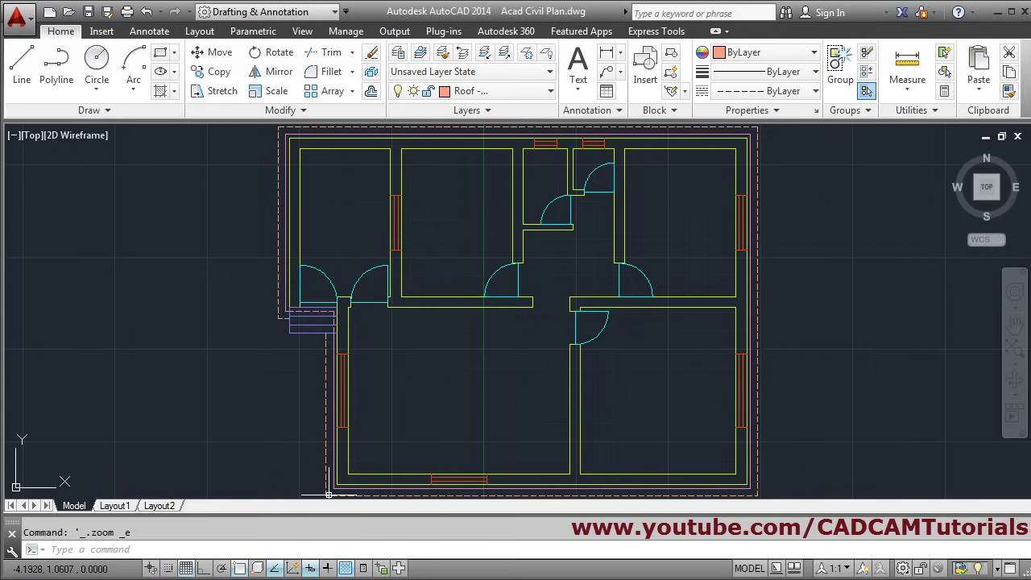
key("alt+Tab")
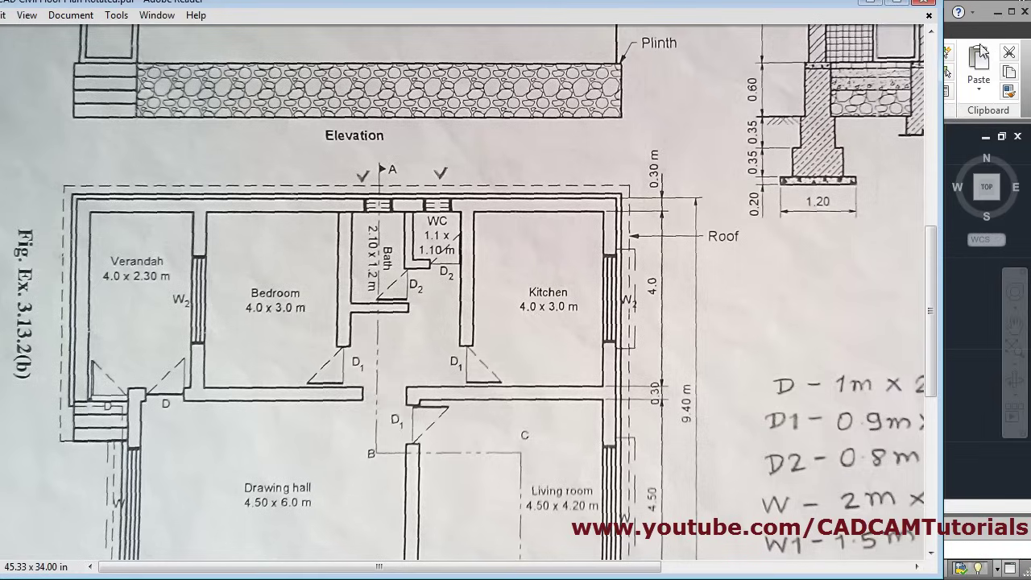
key("alt+Tab")
scroll(271, 330, "up", 5)
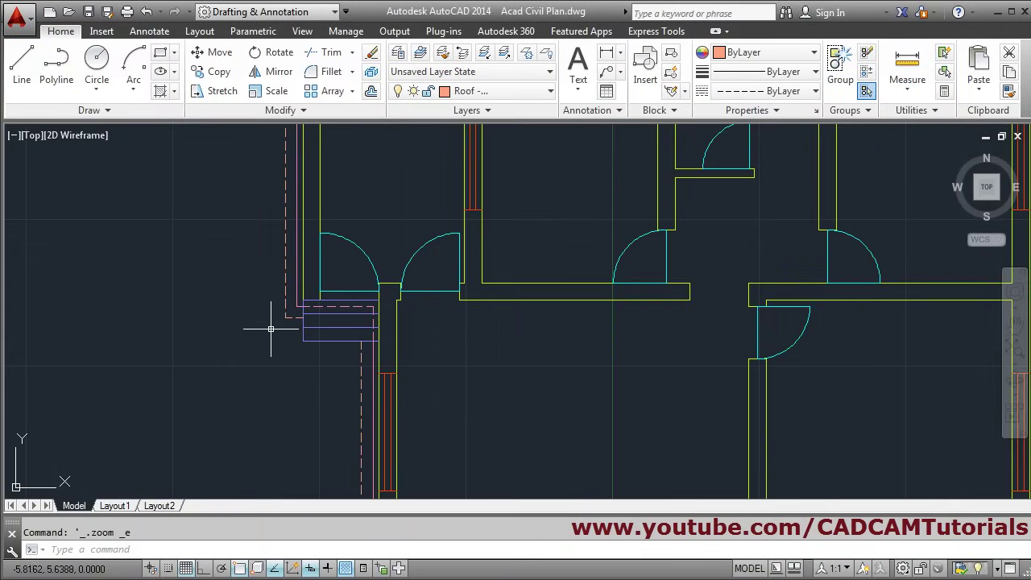
scroll(264, 276, "up", 2)
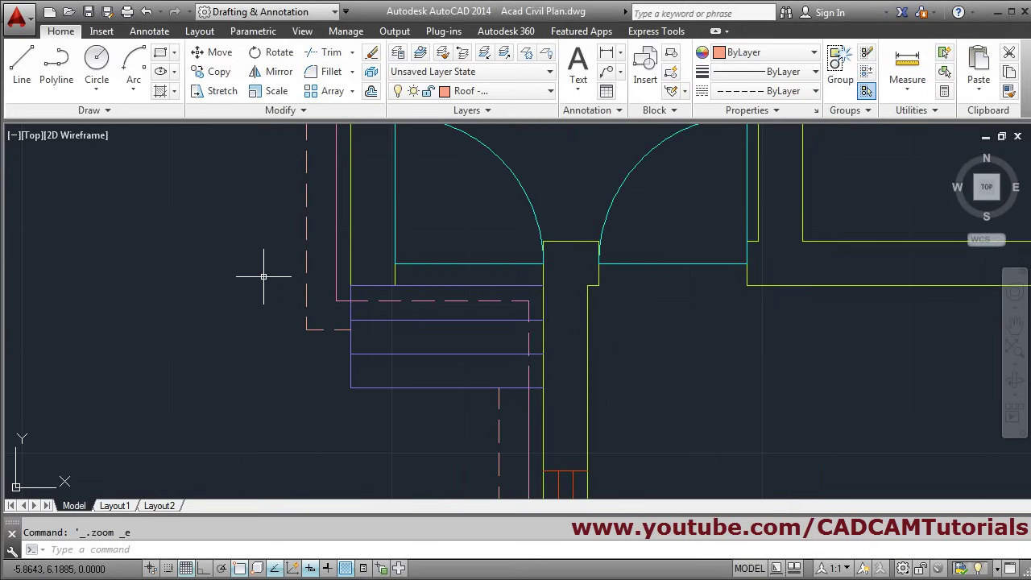
left_click(23, 69)
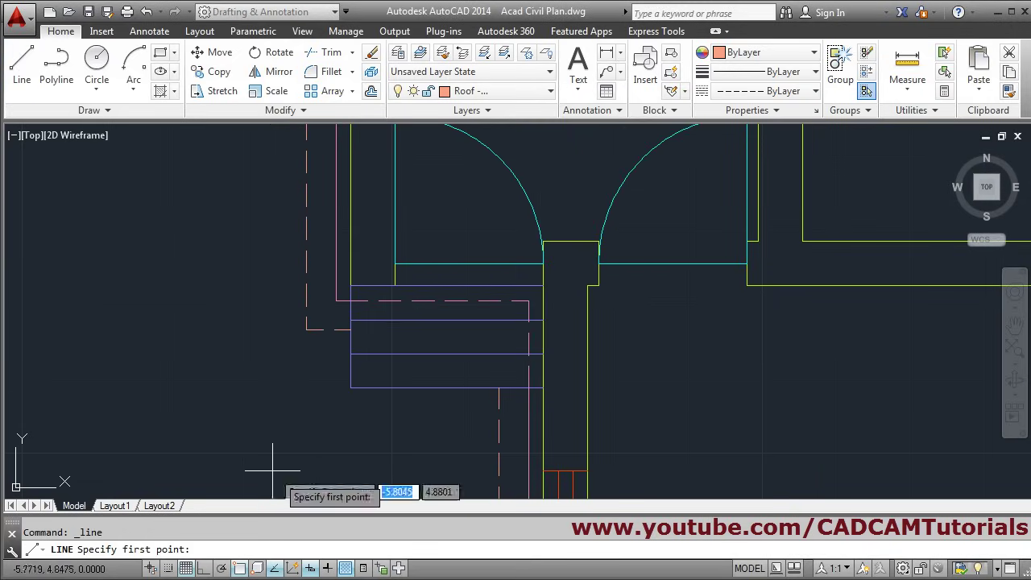
left_click(306, 329)
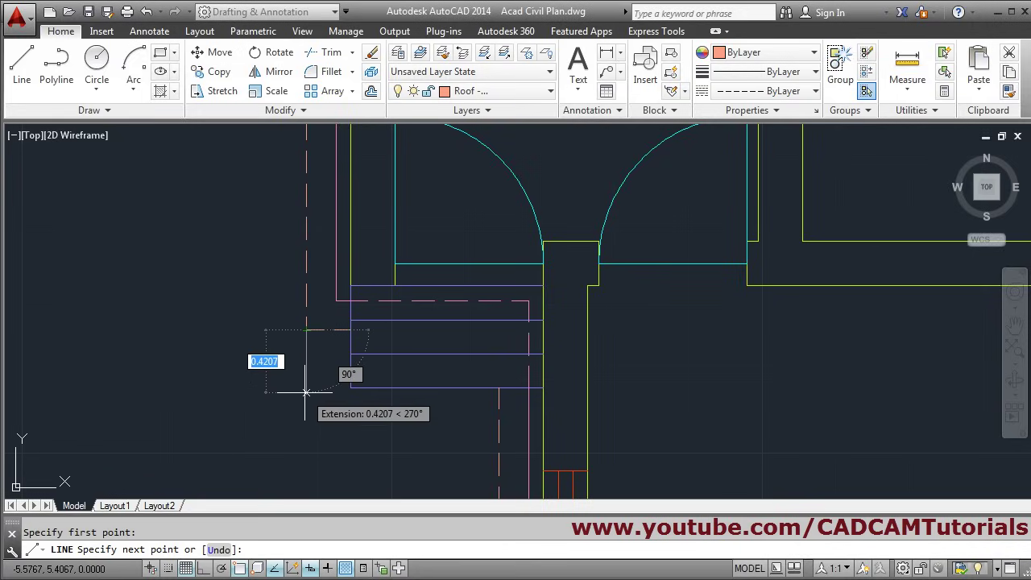
key("Escape")
- Stretch the lower corner of the roof outline beside the entrance steps down to the outer corner of the lowest step
scroll(341, 317, "up", 2)
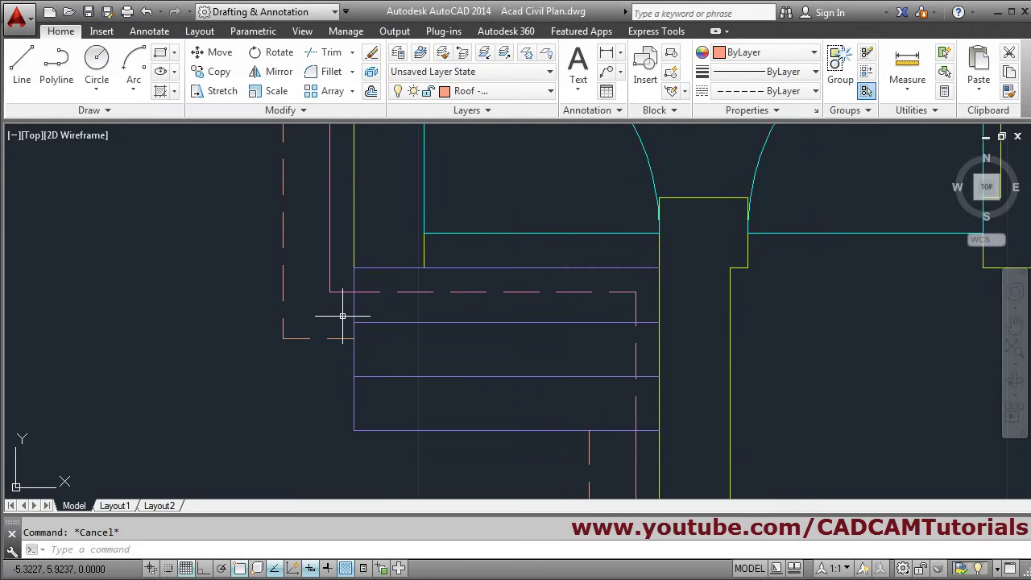
scroll(346, 342, "up", 2)
left_click(218, 91)
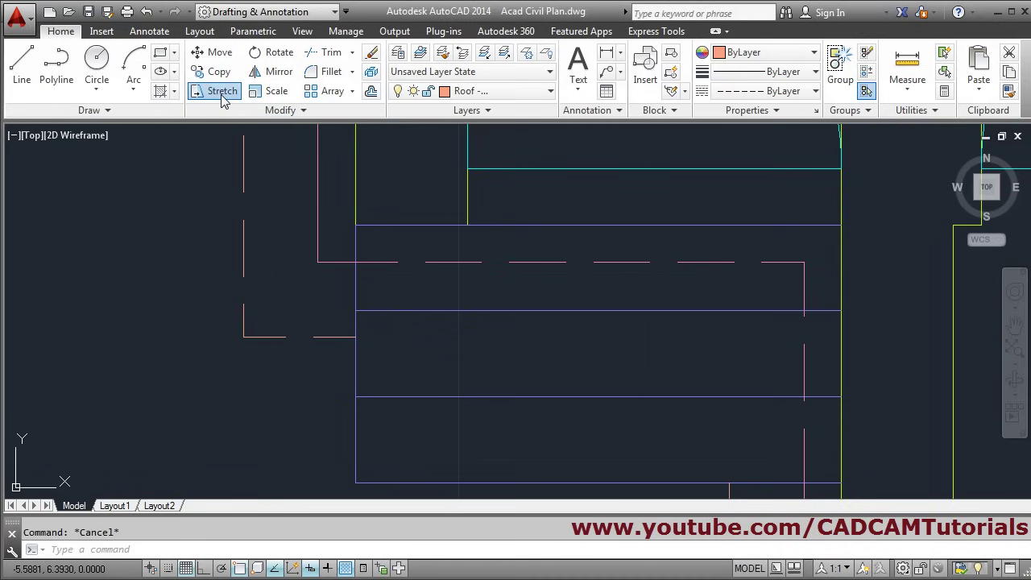
left_click(375, 332)
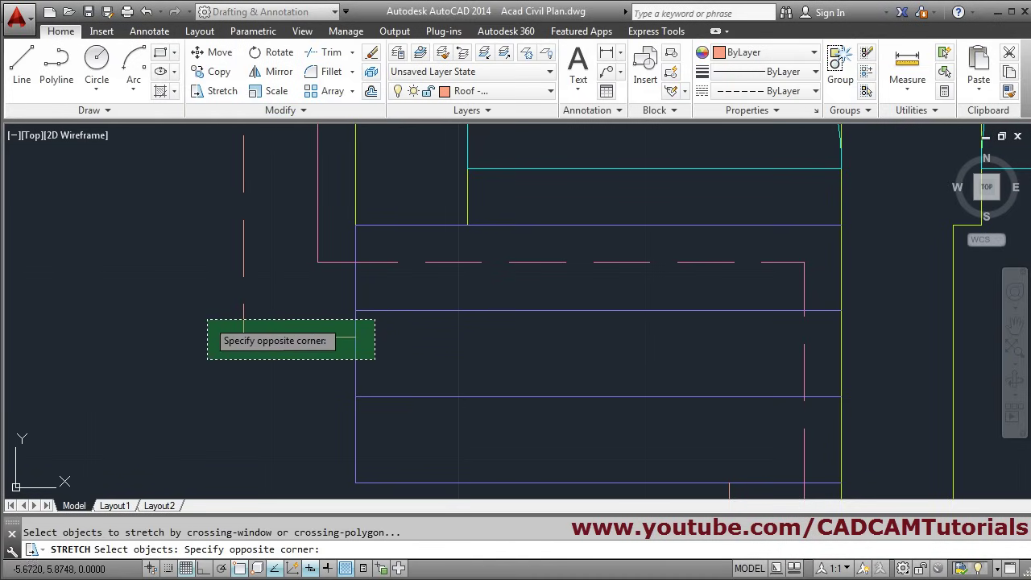
left_click(186, 359)
key("Return")
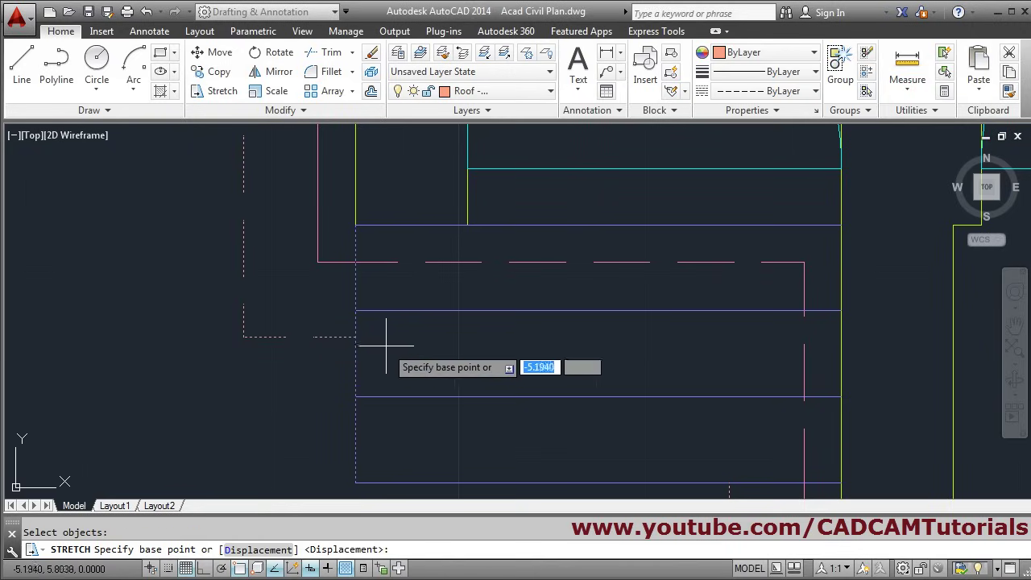
scroll(386, 348, "up", 2)
scroll(410, 357, "down", 2)
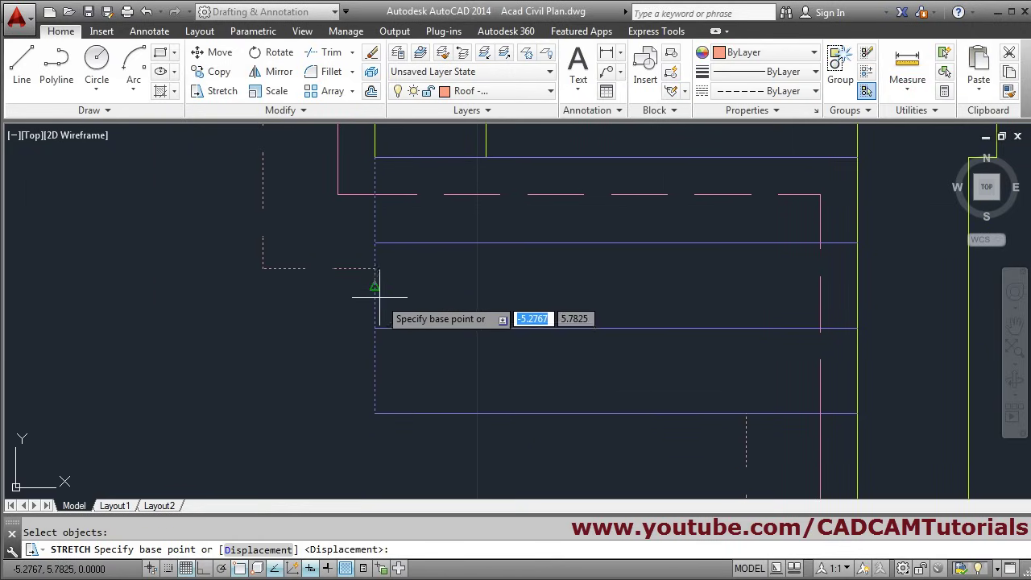
left_click(374, 269)
left_click(376, 414)
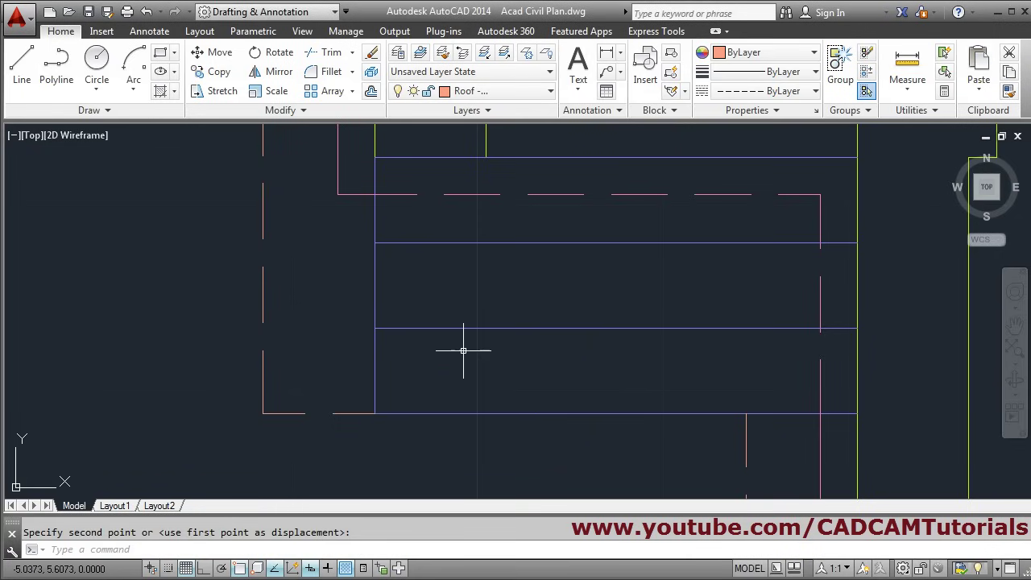
- Compare the adjusted roof outline at the entrance steps with the reference floor plan in Adobe Reader, and return to the AutoCAD drawing
scroll(464, 346, "down", 4)
scroll(462, 336, "down", 2)
scroll(416, 355, "down", 2)
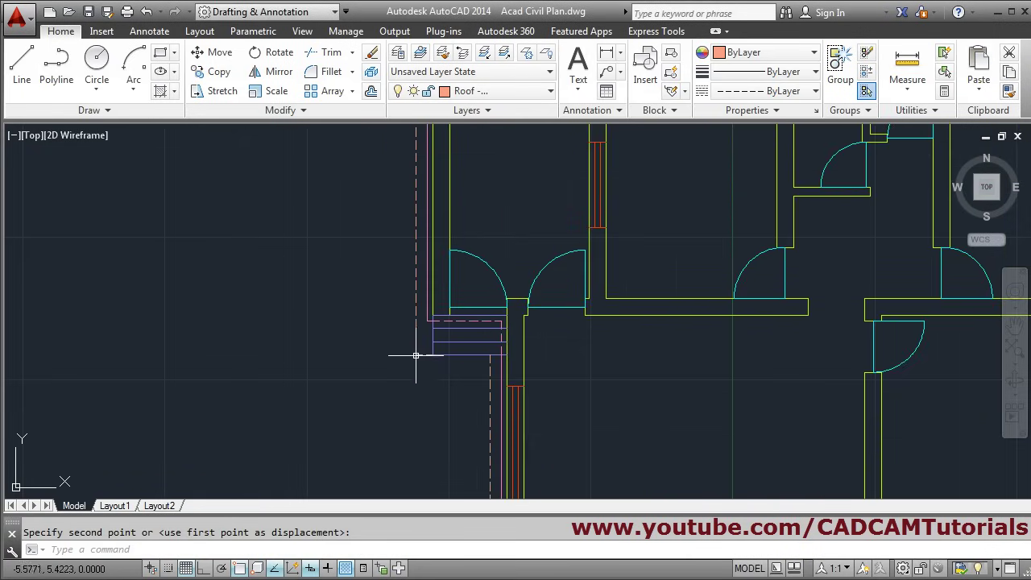
key("alt+Tab")
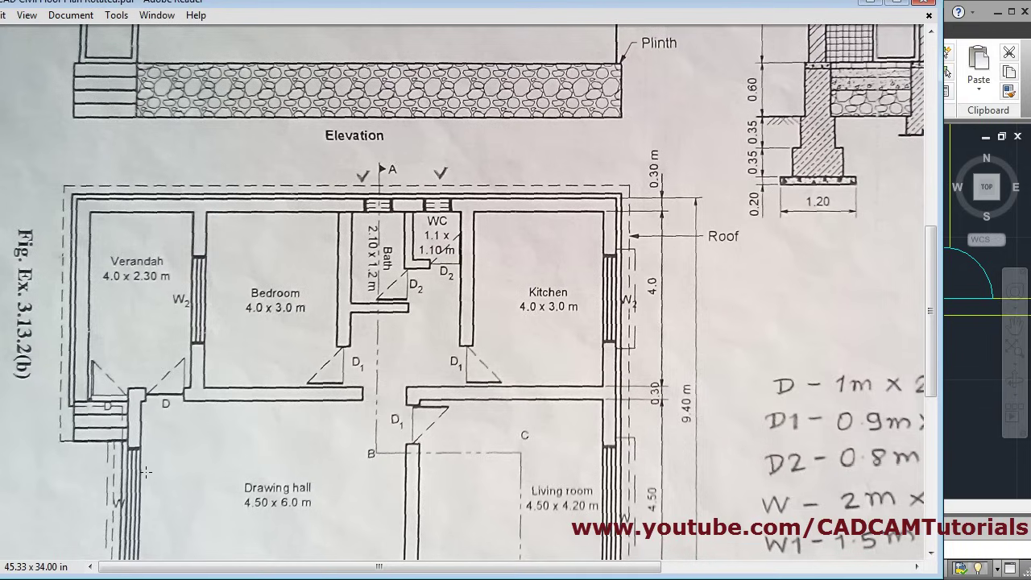
scroll(194, 437, "down", 3)
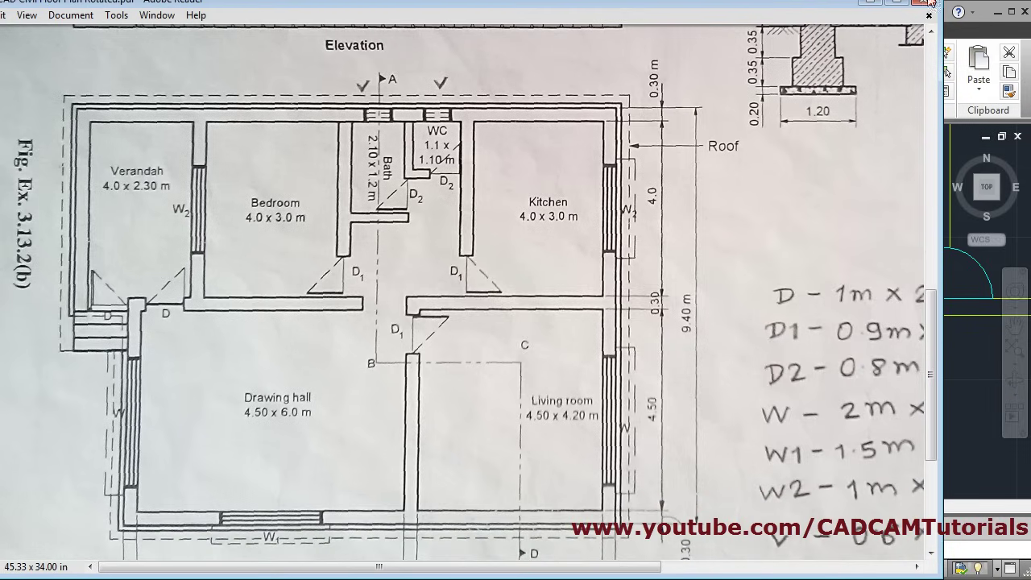
left_click(865, 4)
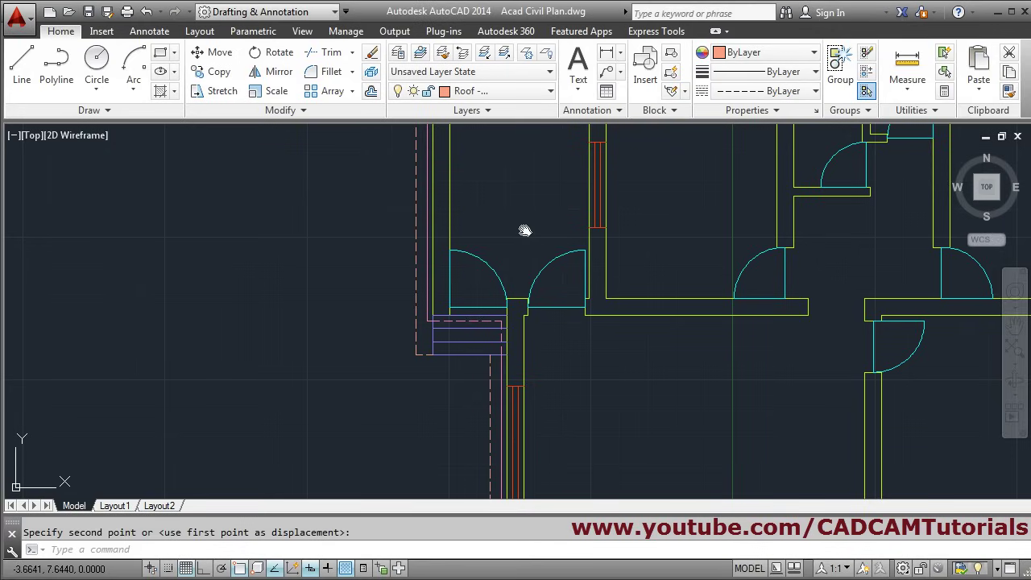
- Create a layer named Chajja with the HIDDEN linetype taken from Roof - H, and set its color to 71
middle_click(524, 230)
scroll(815, 195, "up", 4)
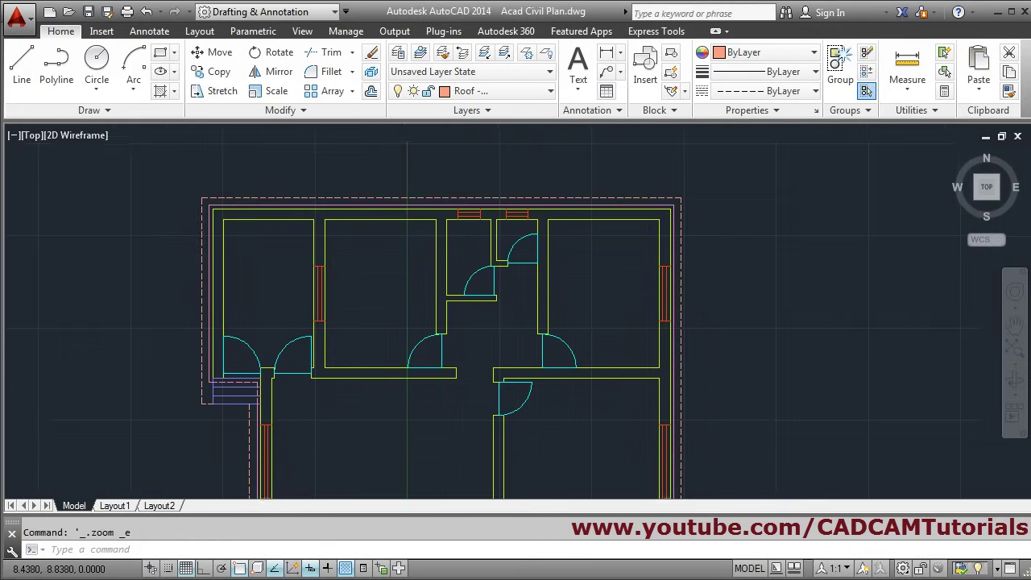
left_click(397, 52)
left_click(267, 176)
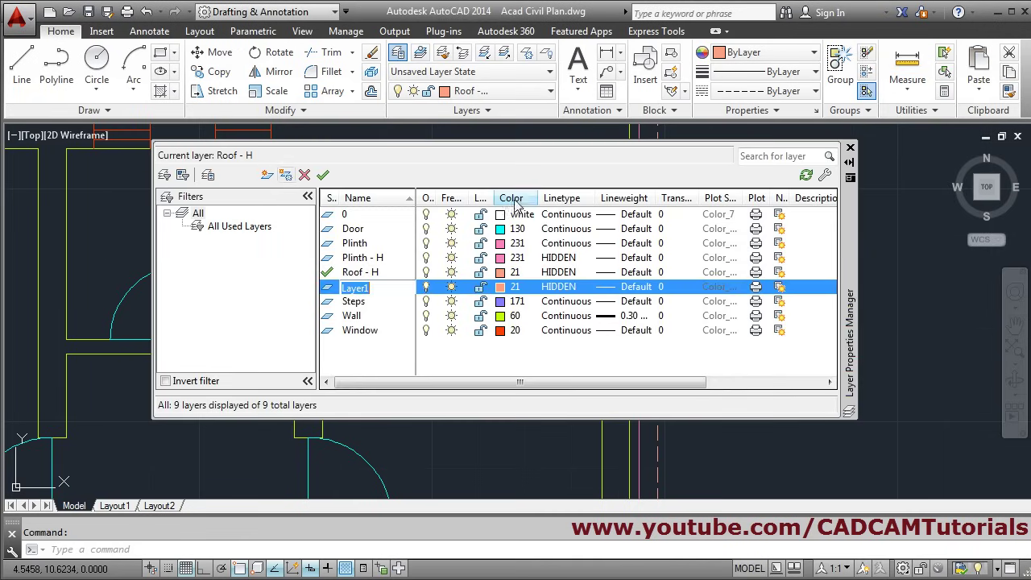
type("Chajja")
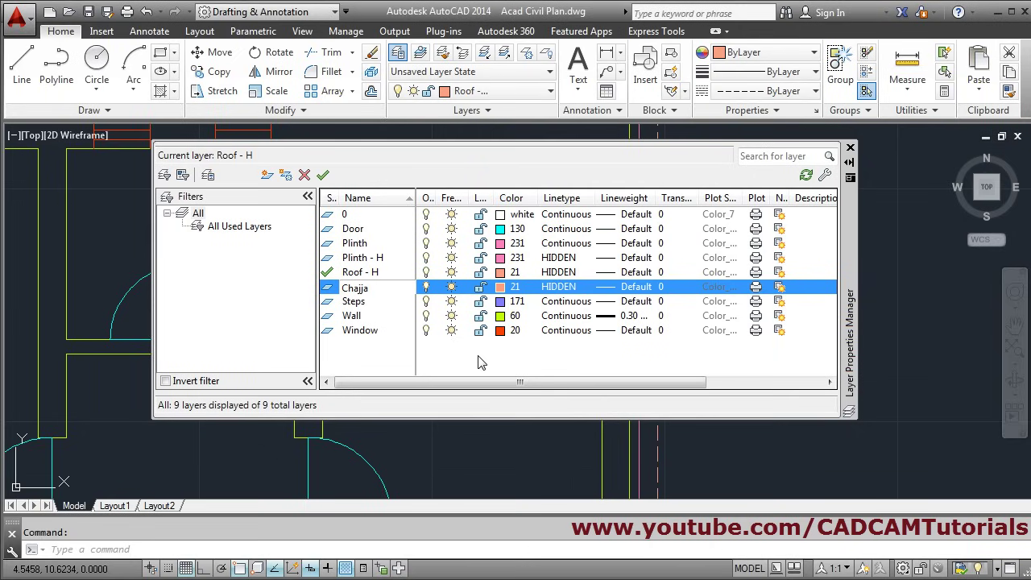
key("Return")
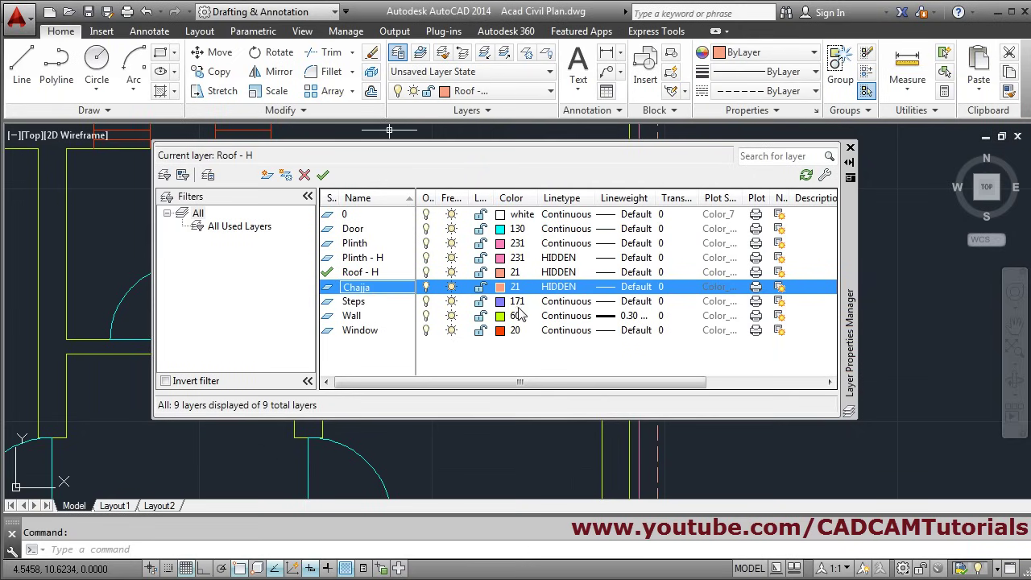
left_click(499, 288)
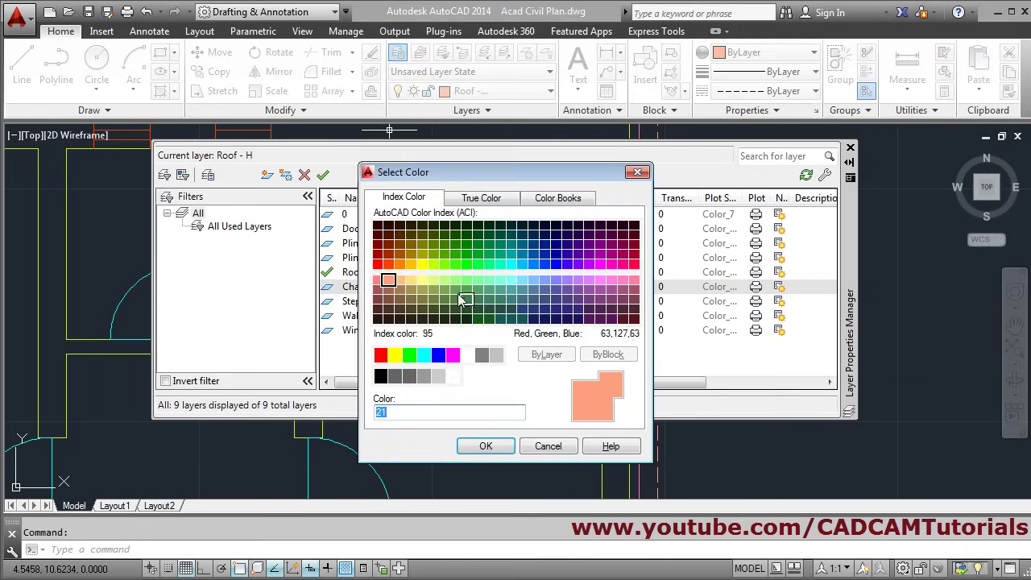
left_click(442, 282)
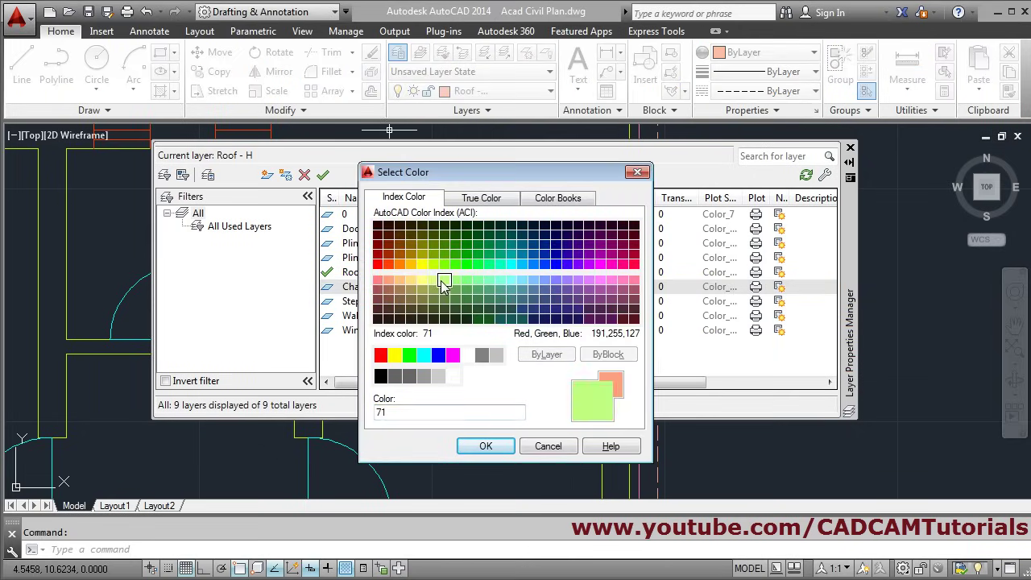
left_click(485, 445)
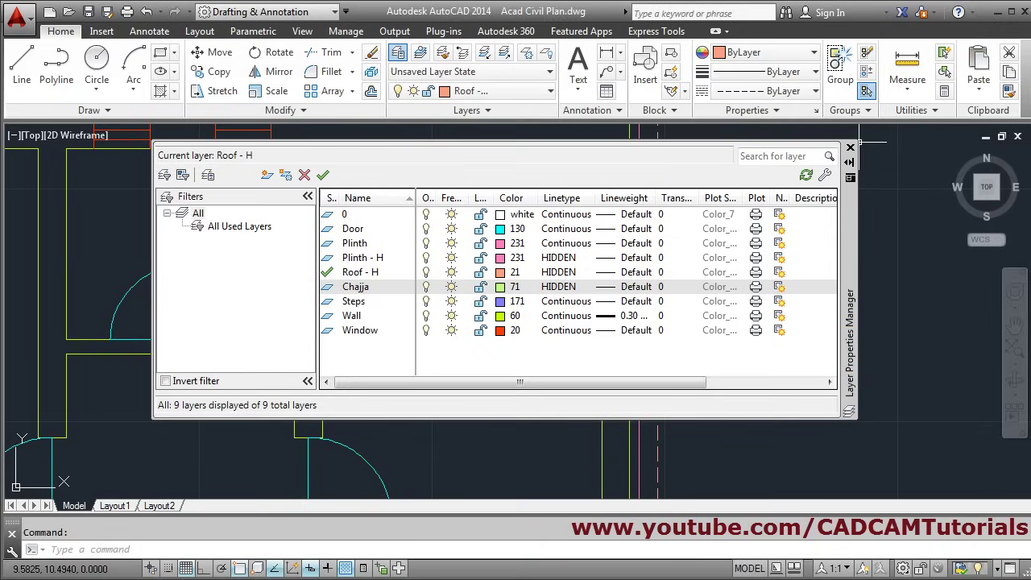
left_click(850, 149)
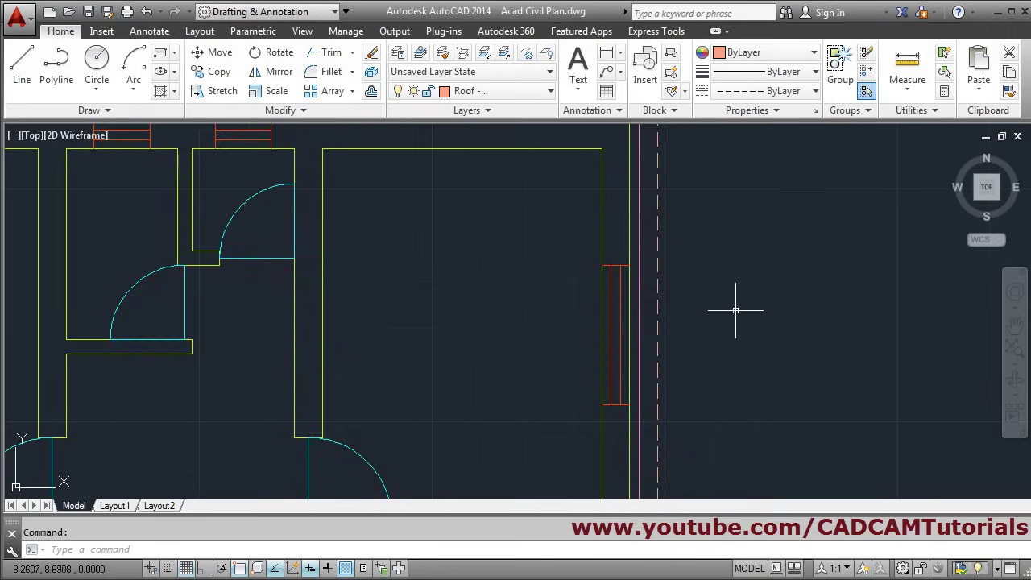
- Make Chajja the current layer and draw a 0.6 horizontal line outward from the wall, starting 0.1 above the kitchen window's upper outer corner
scroll(735, 310, "up", 2)
middle_click_drag(663, 271, 582, 189)
left_click(497, 91)
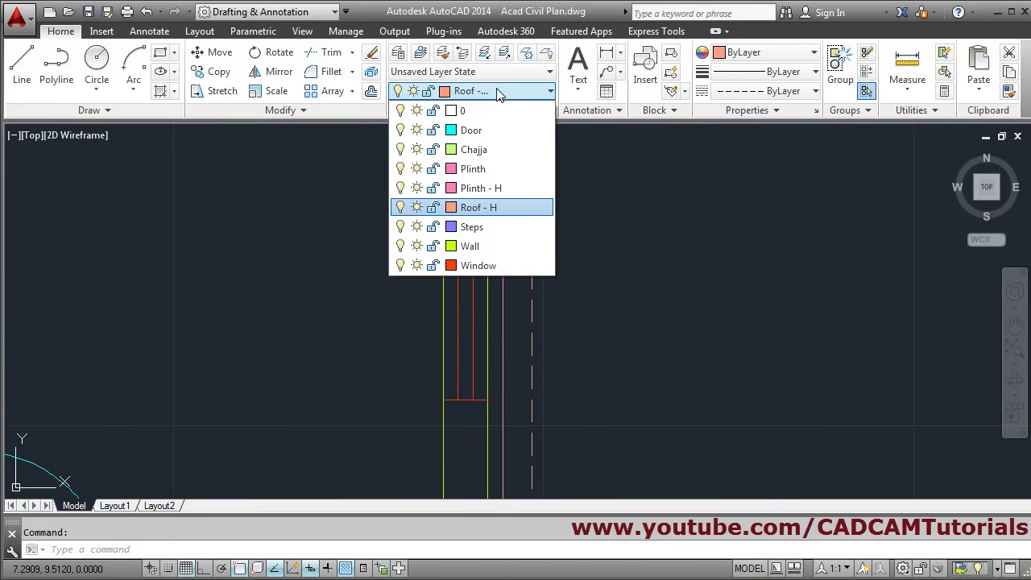
left_click(494, 150)
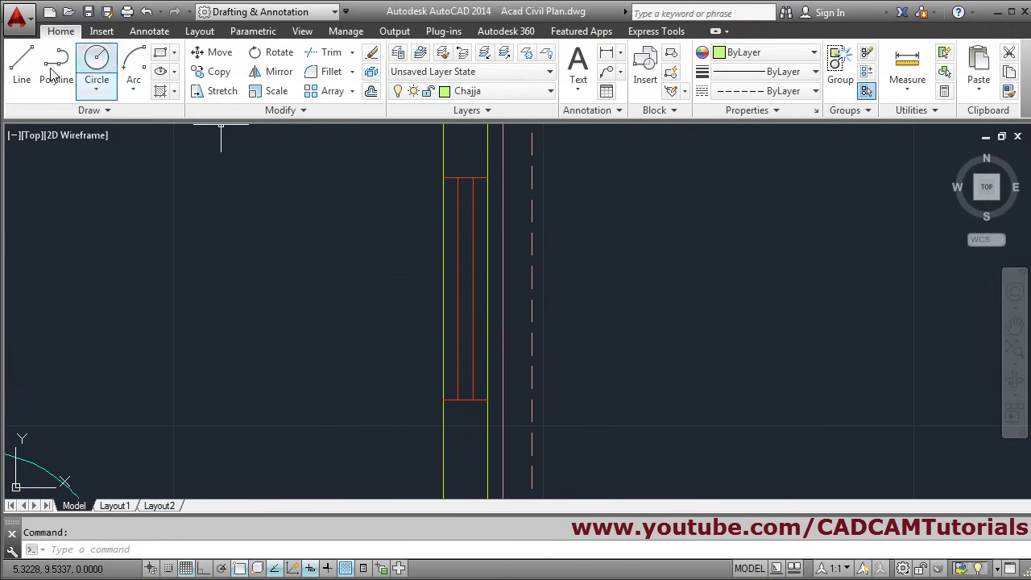
left_click(22, 64)
middle_click_drag(636, 207, 671, 271)
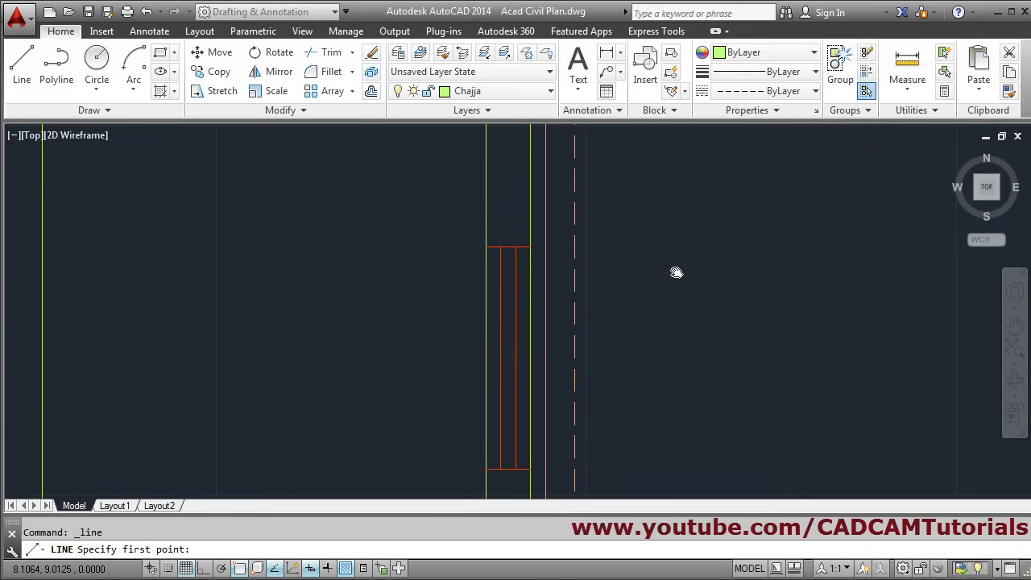
scroll(672, 271, "down", 3)
scroll(637, 227, "up", 4)
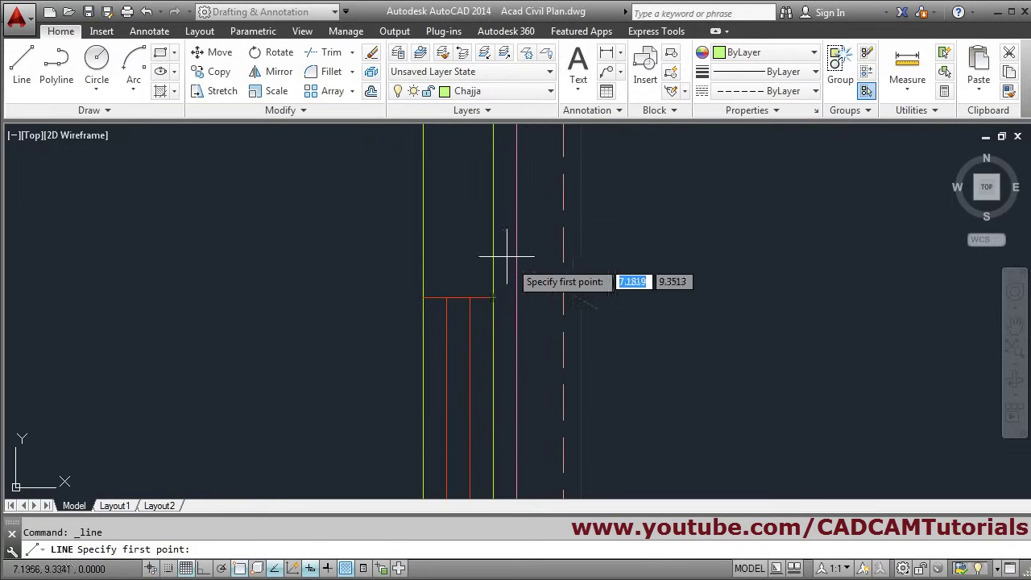
scroll(531, 298, "up", 2)
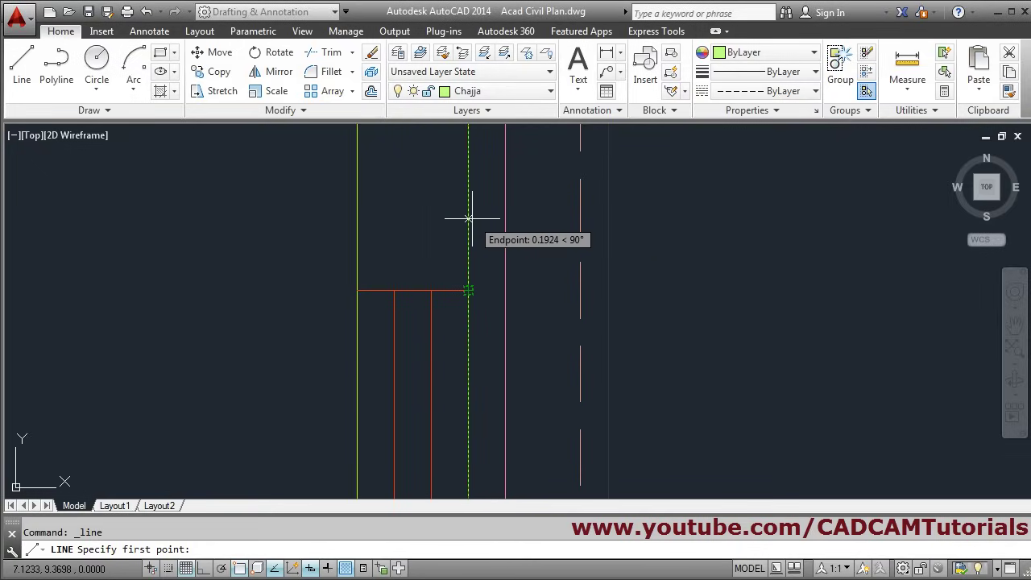
type(".1")
key("Return")
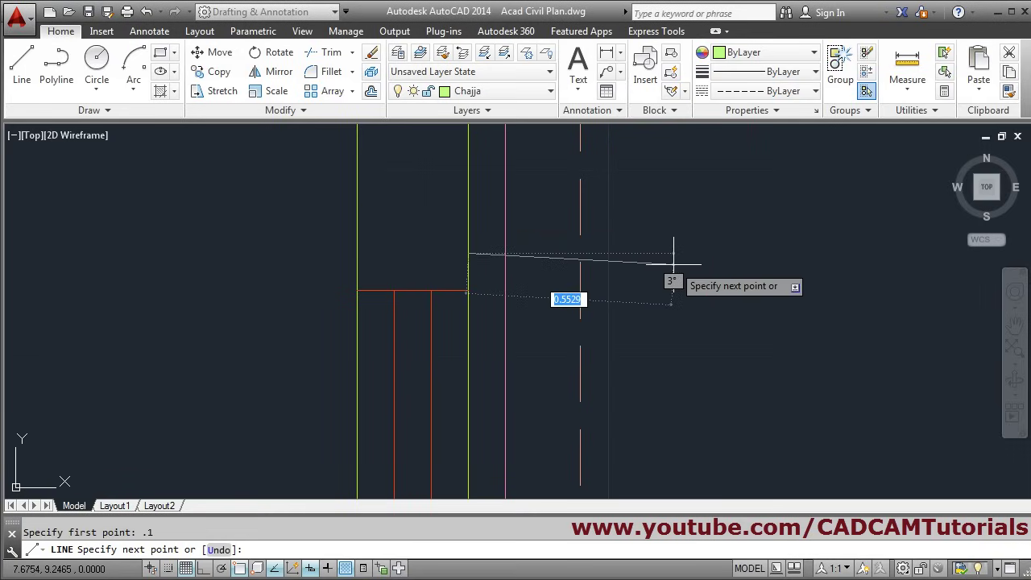
key("F8")
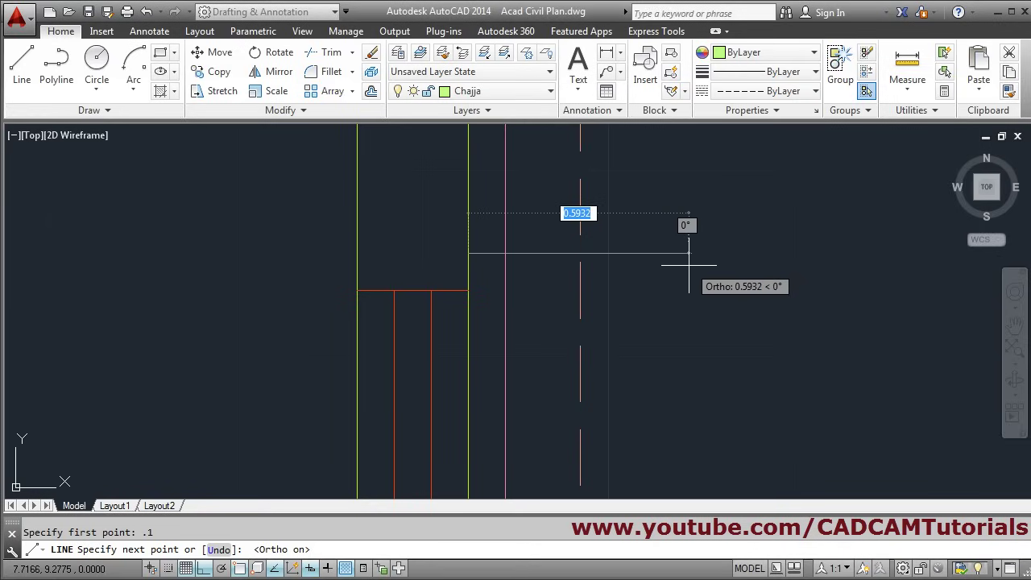
type("0.6")
key("Return")
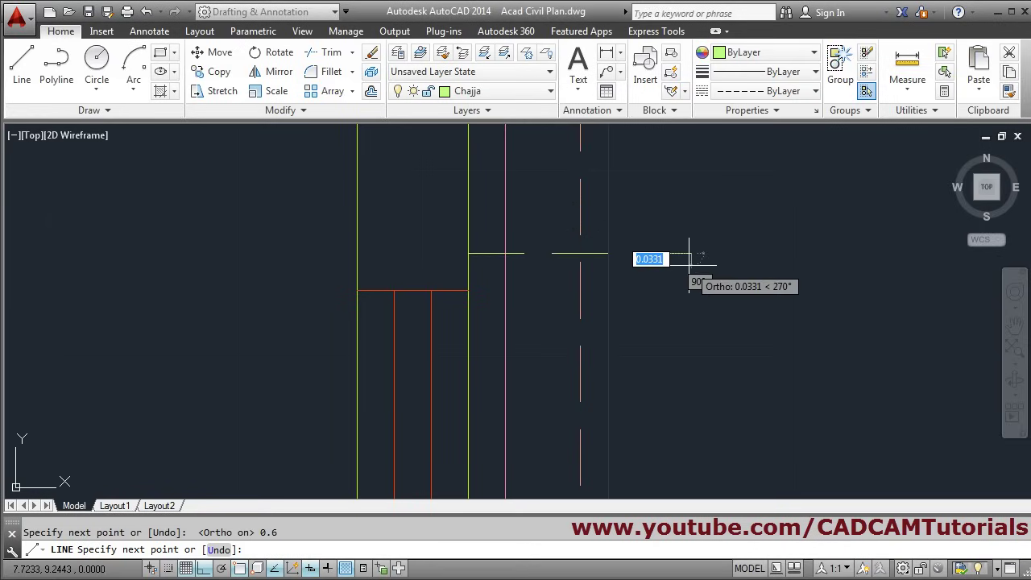
- Continue the kitchen window's chajja outline 1.7 downward and back perpendicular to the outer wall face
scroll(686, 306, "down", 5)
scroll(640, 286, "up", 3)
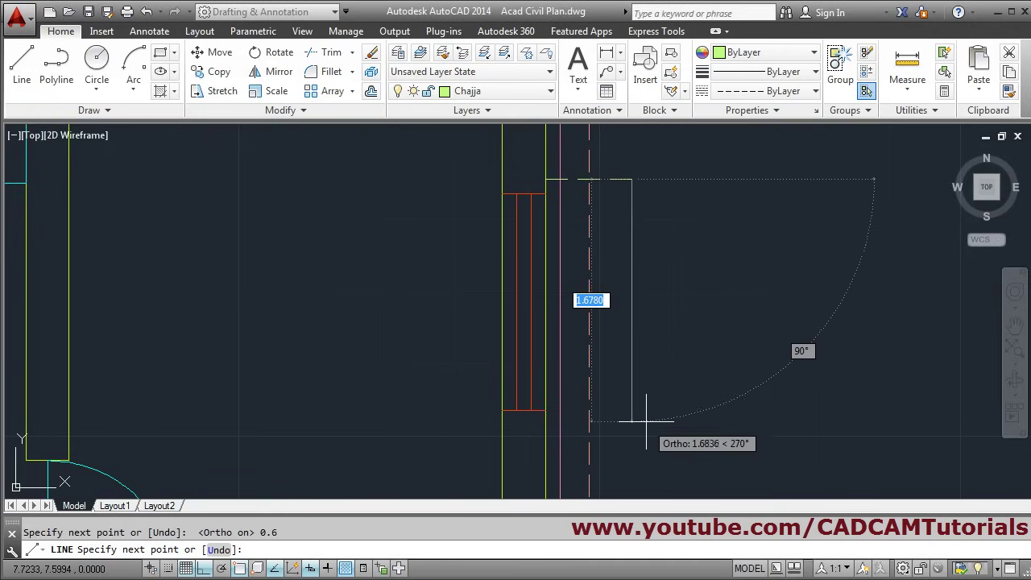
type("1")
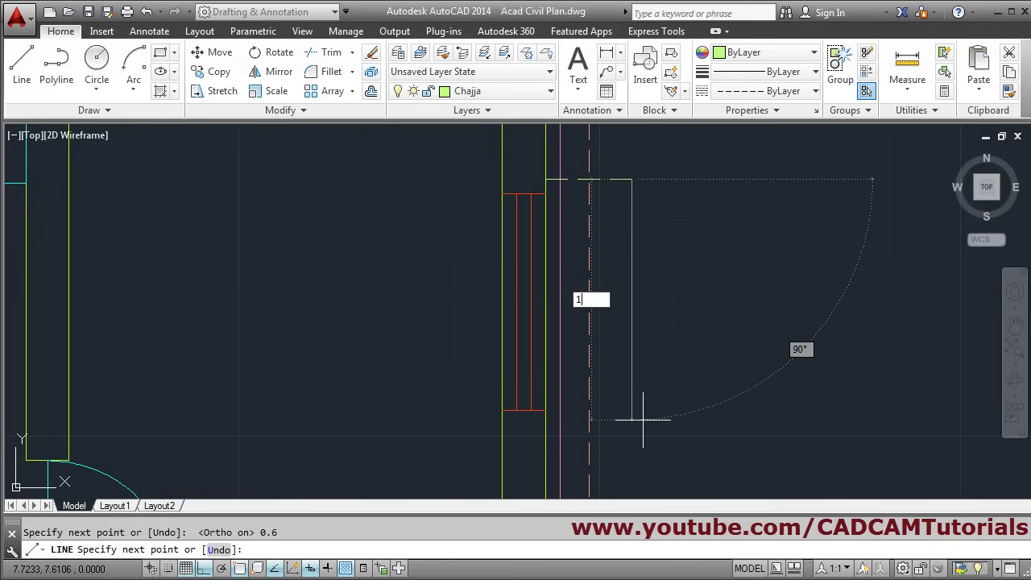
key("Return")
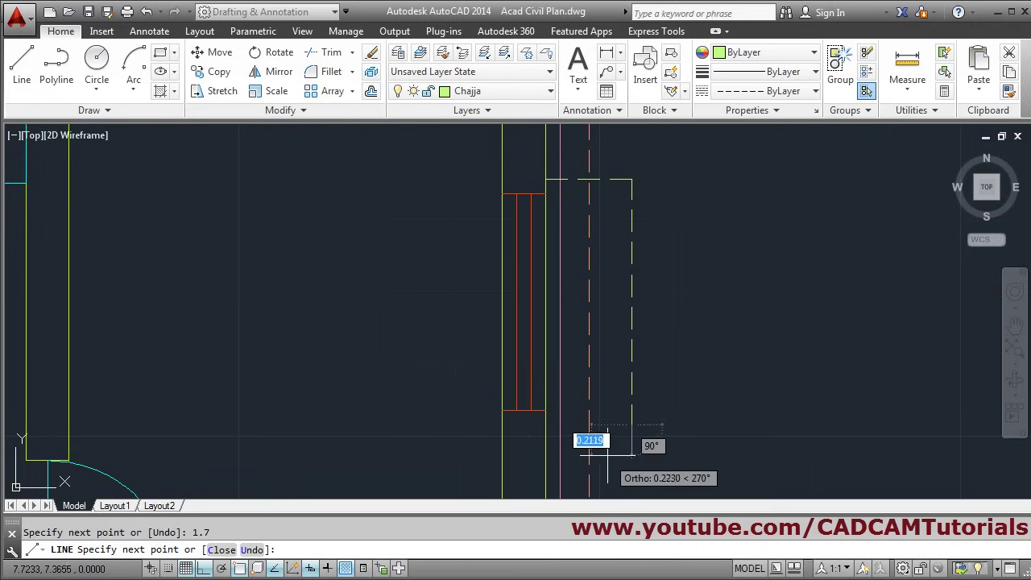
scroll(587, 437, "up", 3)
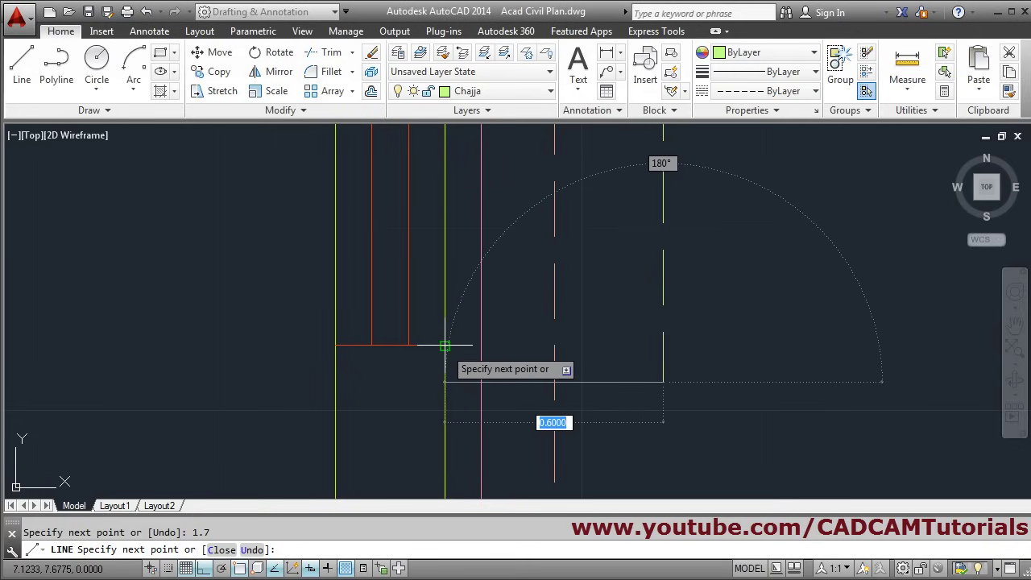
left_click(444, 384)
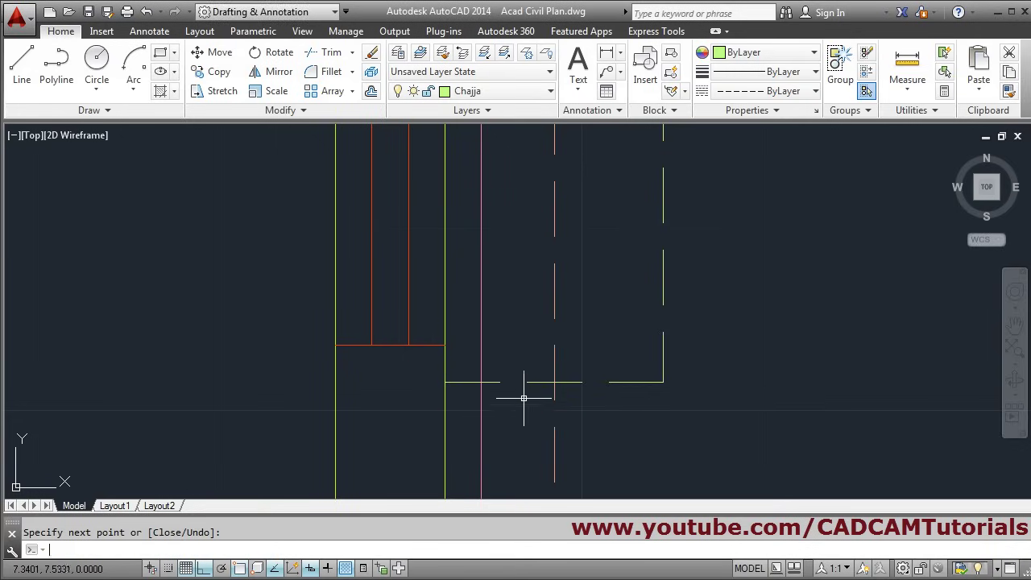
key("Return")
- Copy the kitchen window's three-line chajja outline horizontally outward into the empty space beside the plan
scroll(528, 398, "down", 3)
scroll(580, 351, "down", 3)
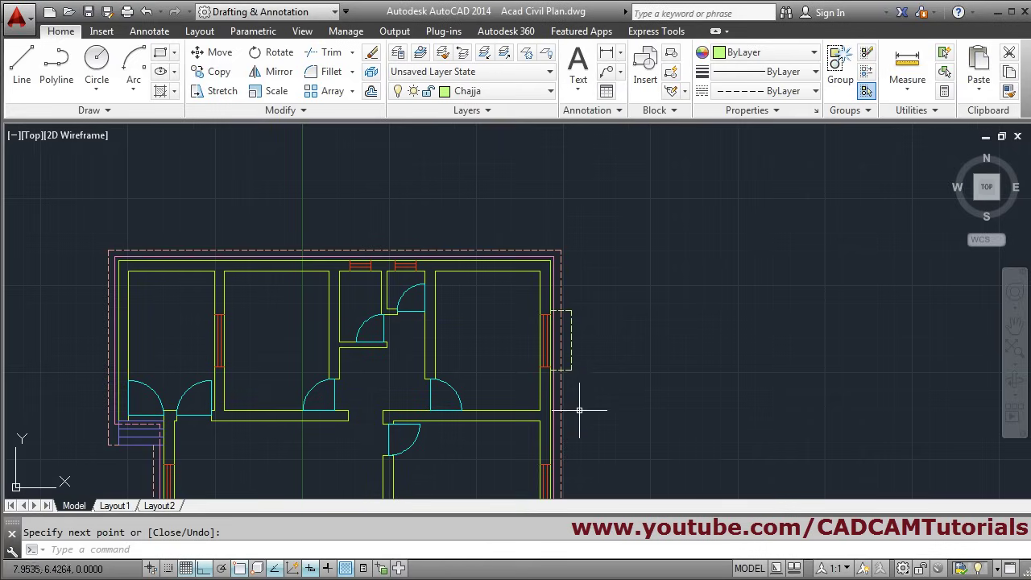
mouse_move(593, 409)
middle_mouse_down()
mouse_move(556, 301)
mouse_move(603, 253)
mouse_move(612, 264)
middle_mouse_up()
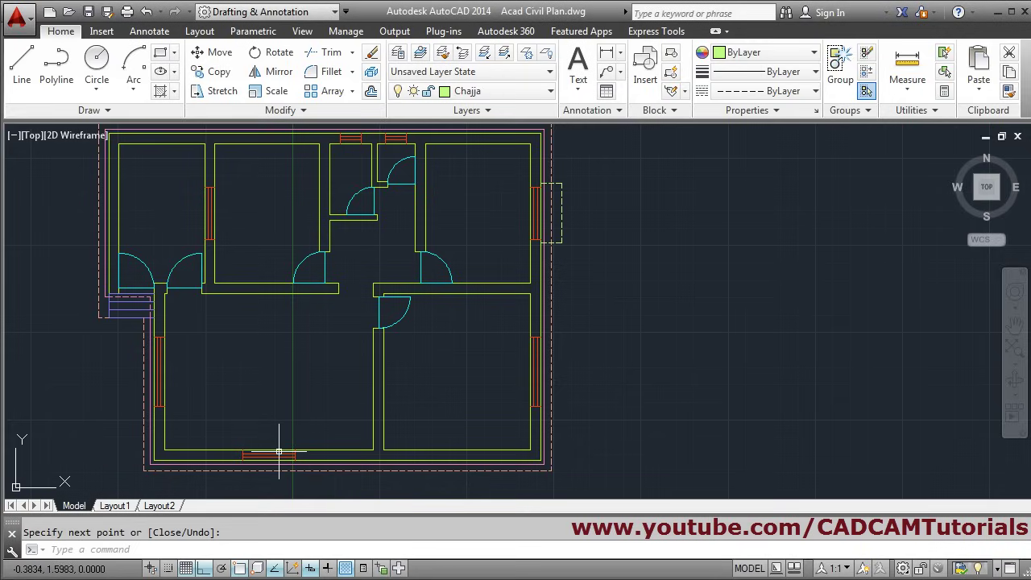
scroll(563, 193, "up", 2)
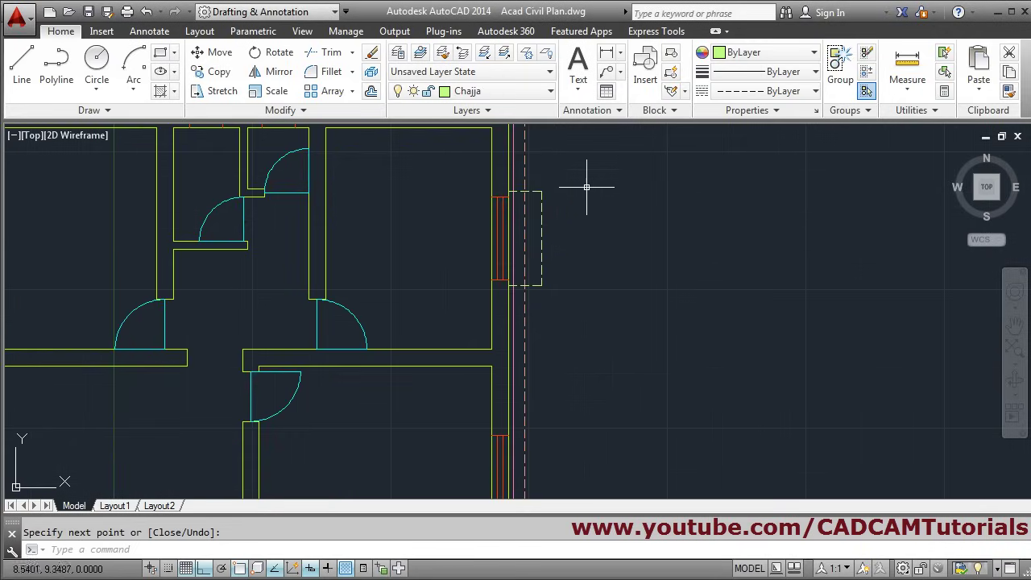
left_click(214, 71)
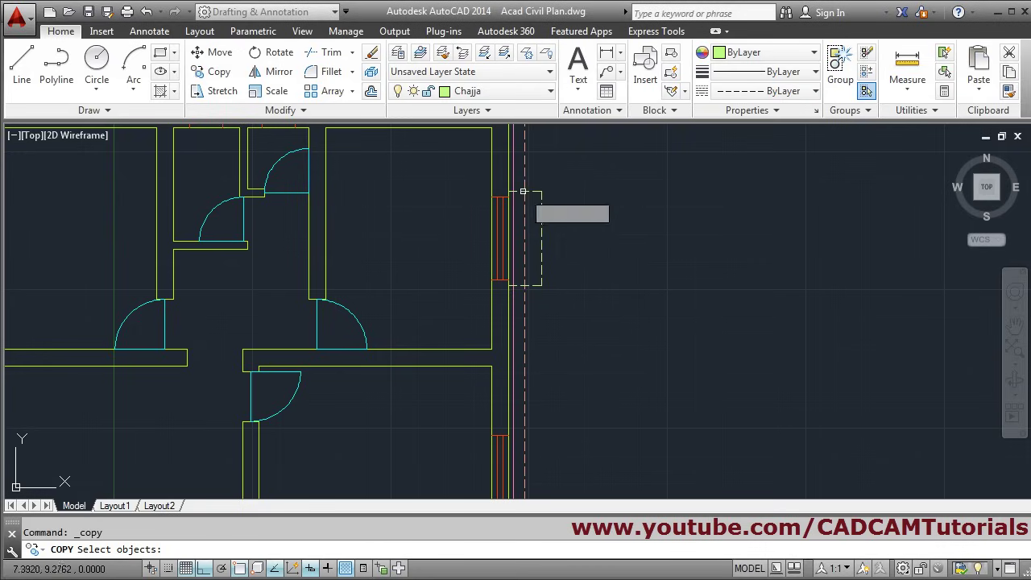
left_click(531, 191)
left_click(540, 201)
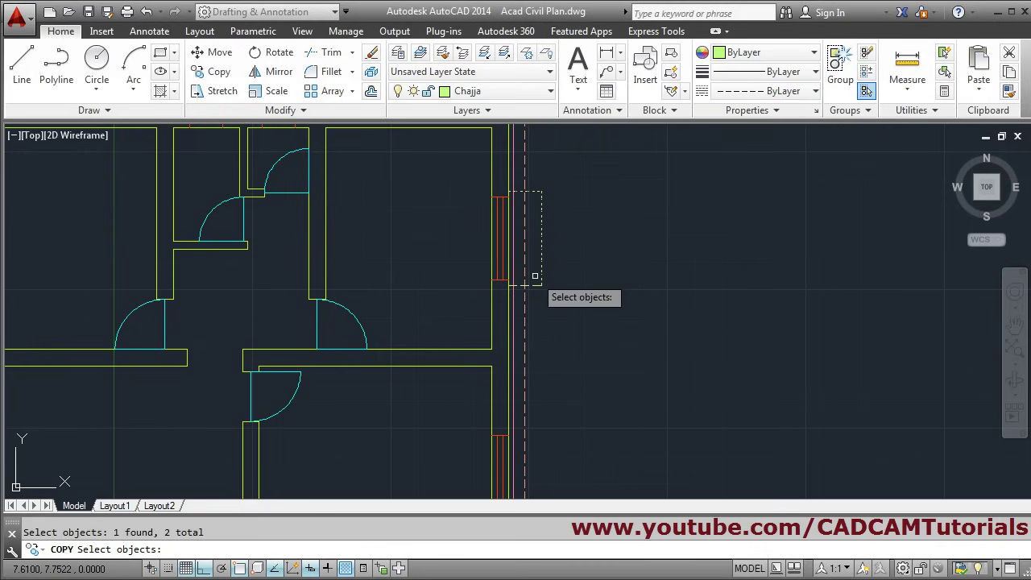
left_click(534, 284)
key("Return")
left_click(525, 372)
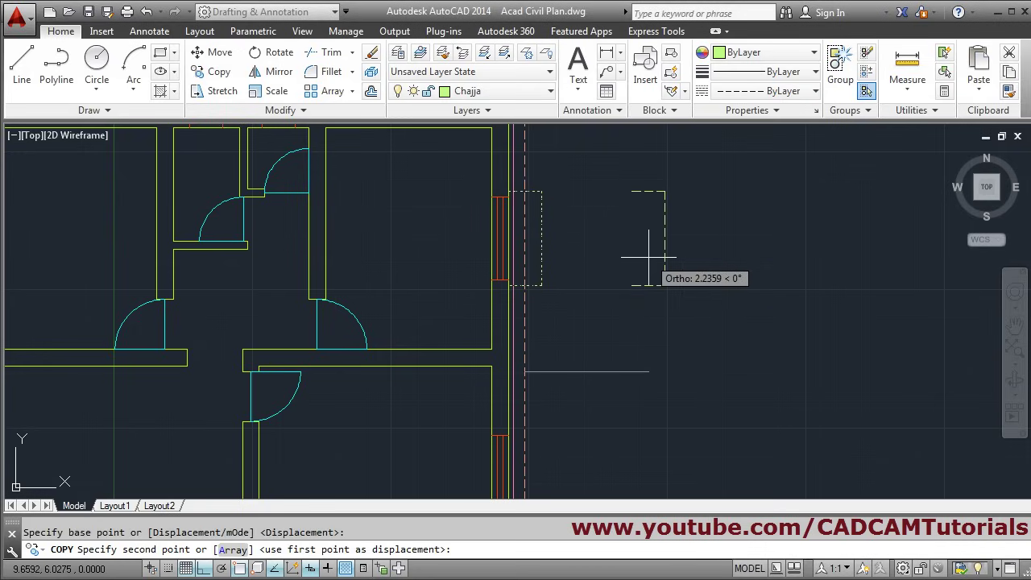
left_click(691, 282)
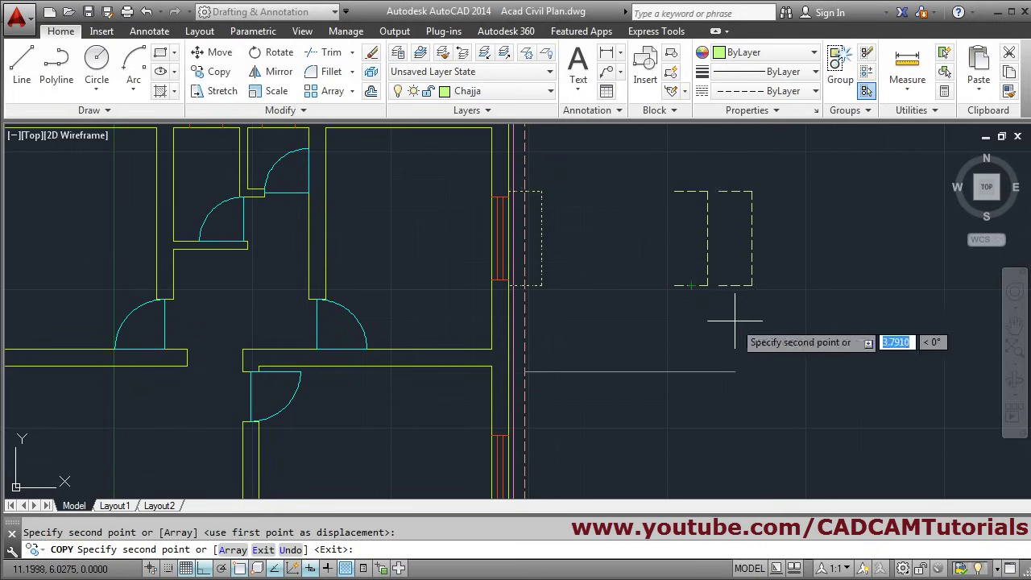
key("Return")
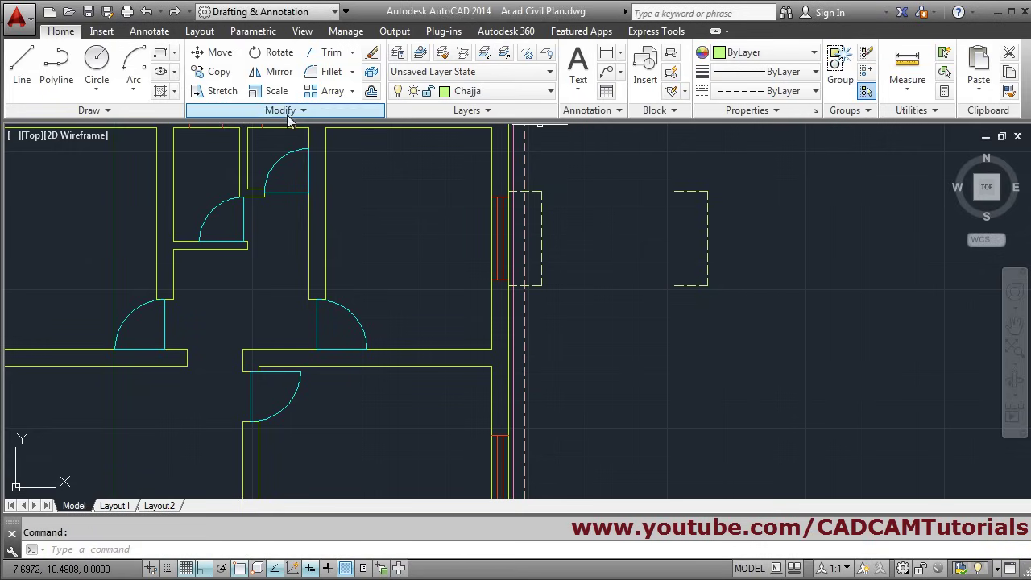
- Rotate the copied chajja outline 90° clockwise about the midpoint of its long side so that its open side faces up
left_click(274, 51)
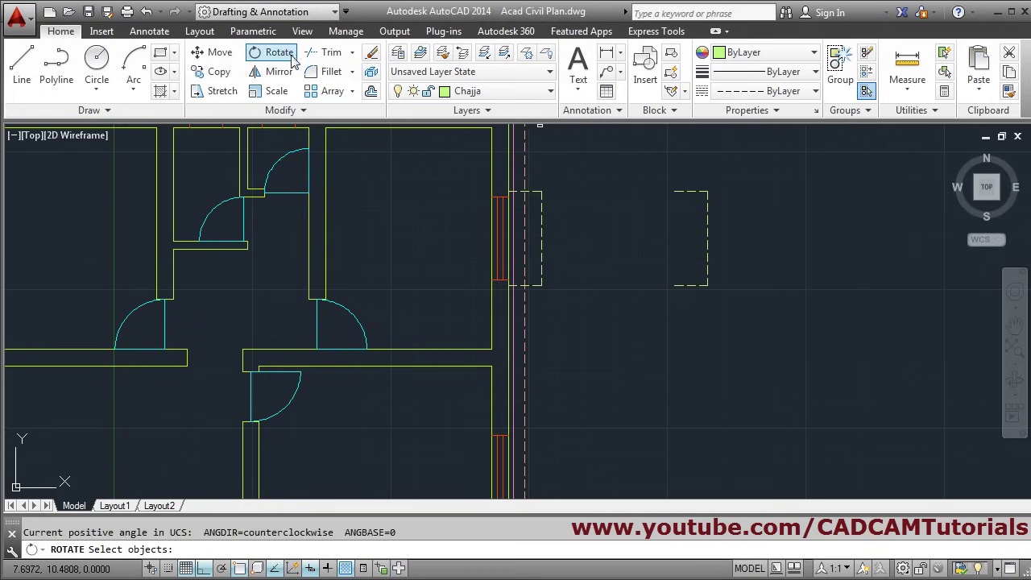
left_click(722, 155)
left_click(655, 315)
key("Return")
left_click(707, 238)
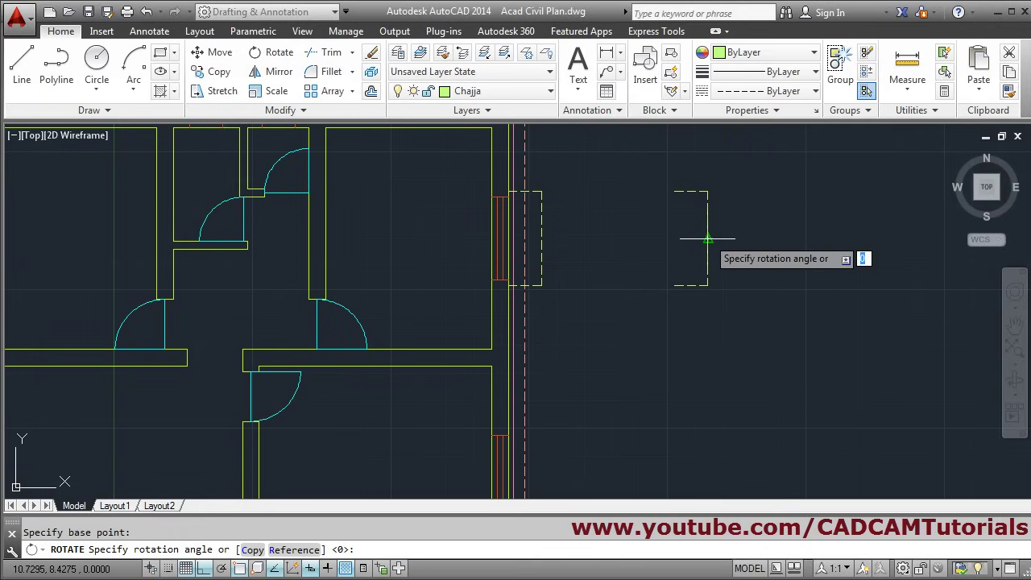
left_click(725, 387)
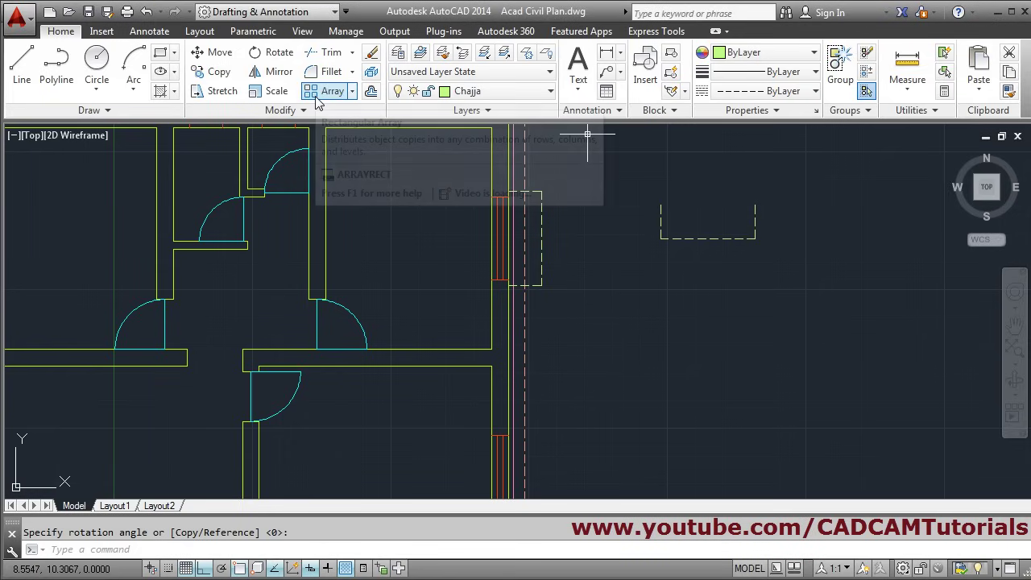
- Move the rotated chajja outline from the point midway between its open ends to the outer-edge midpoint of the window in the plan's lower wall
left_click(223, 60)
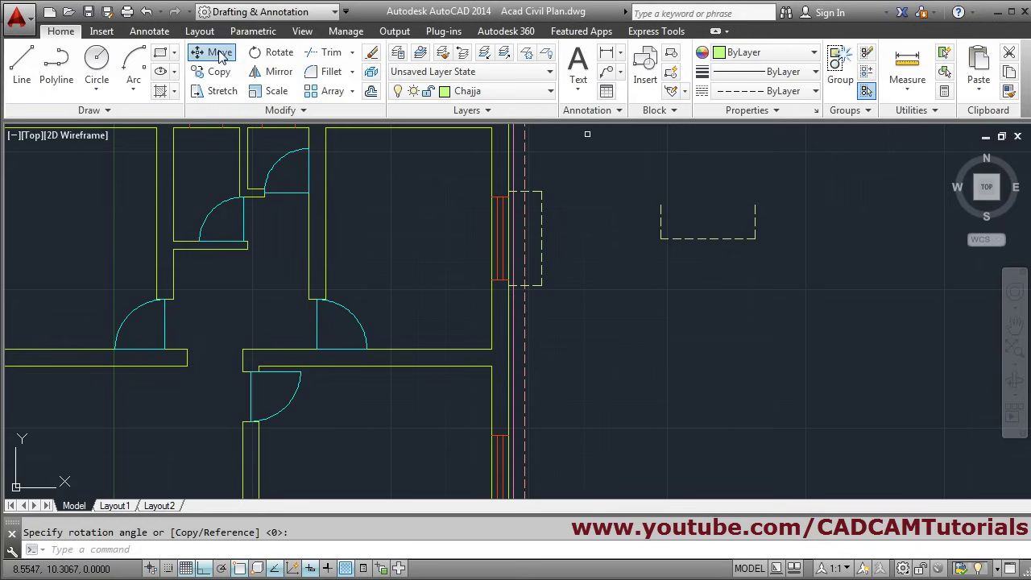
left_click(784, 177)
left_click(617, 267)
key("Return")
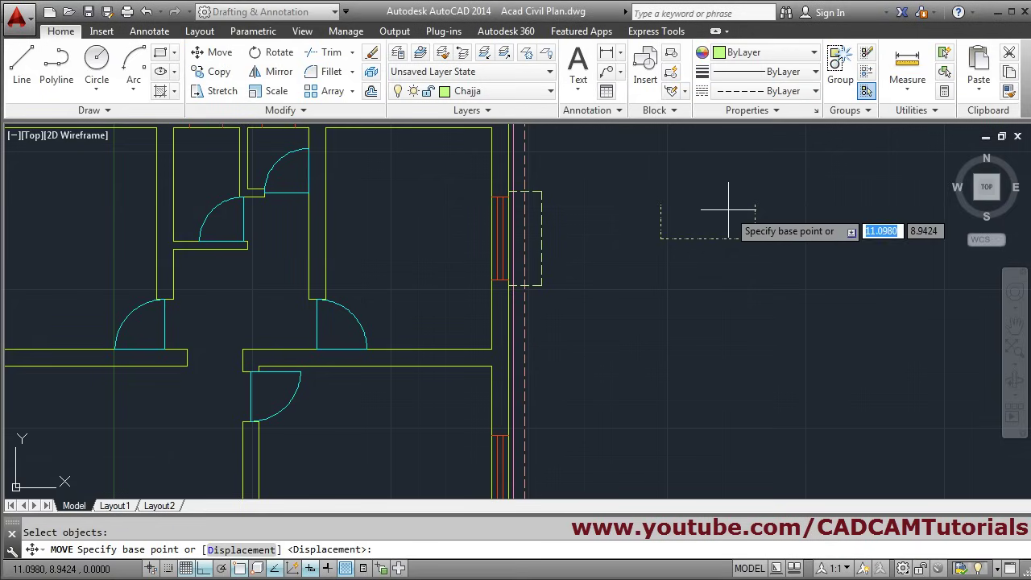
scroll(719, 182, "up", 2)
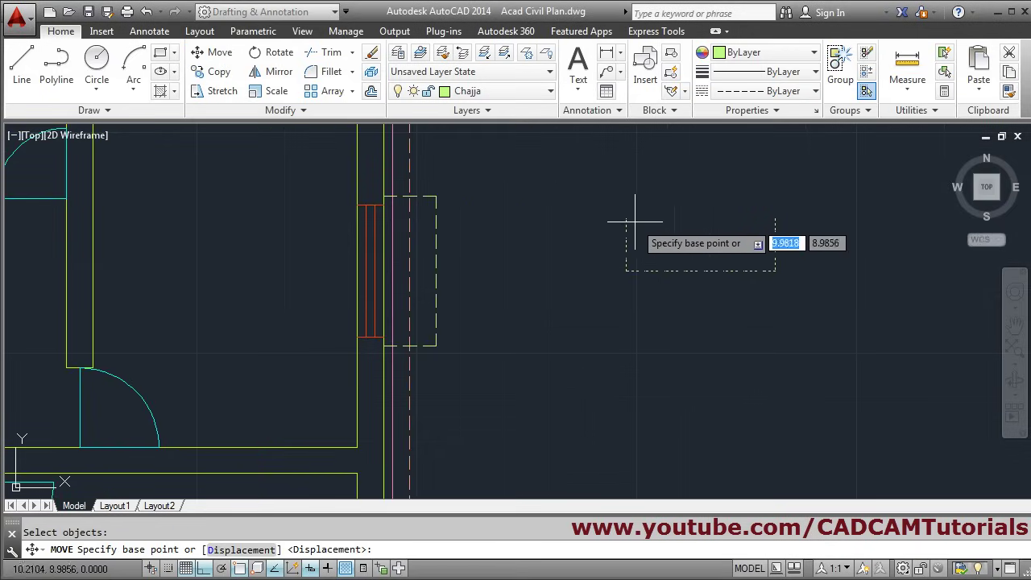
scroll(715, 219, "up", 2)
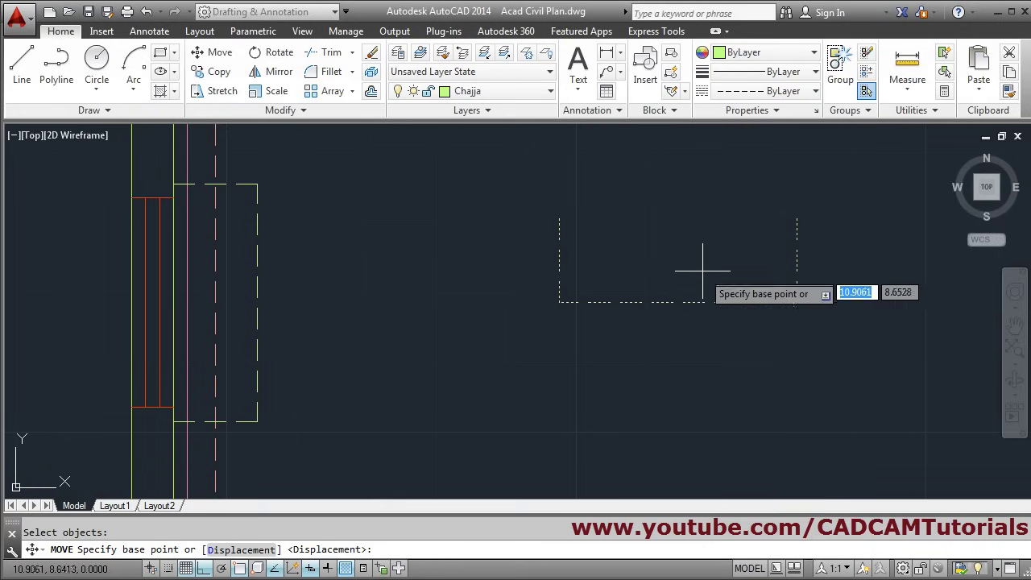
right_click(719, 187, "shift")
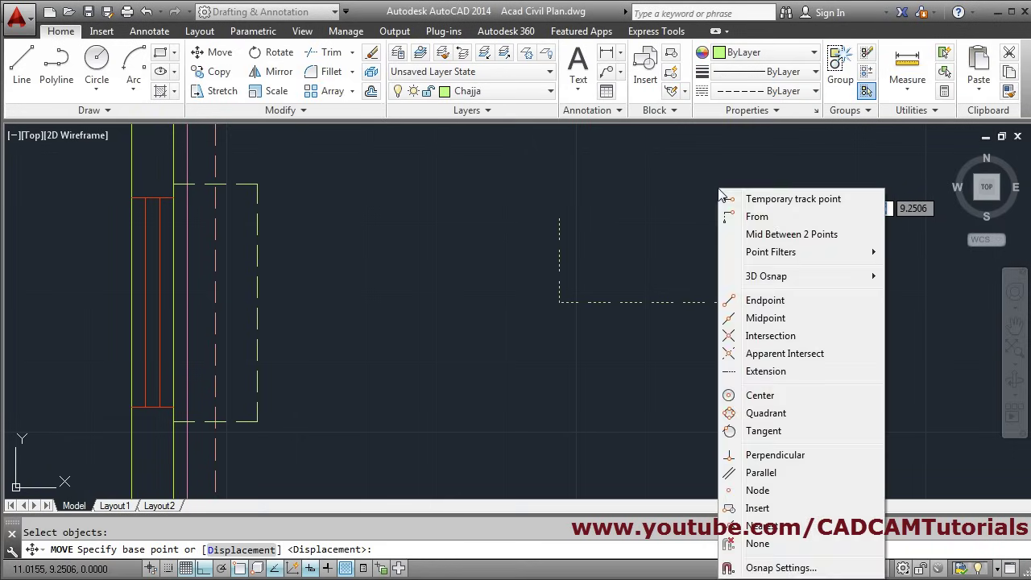
left_click(790, 235)
left_click(559, 219)
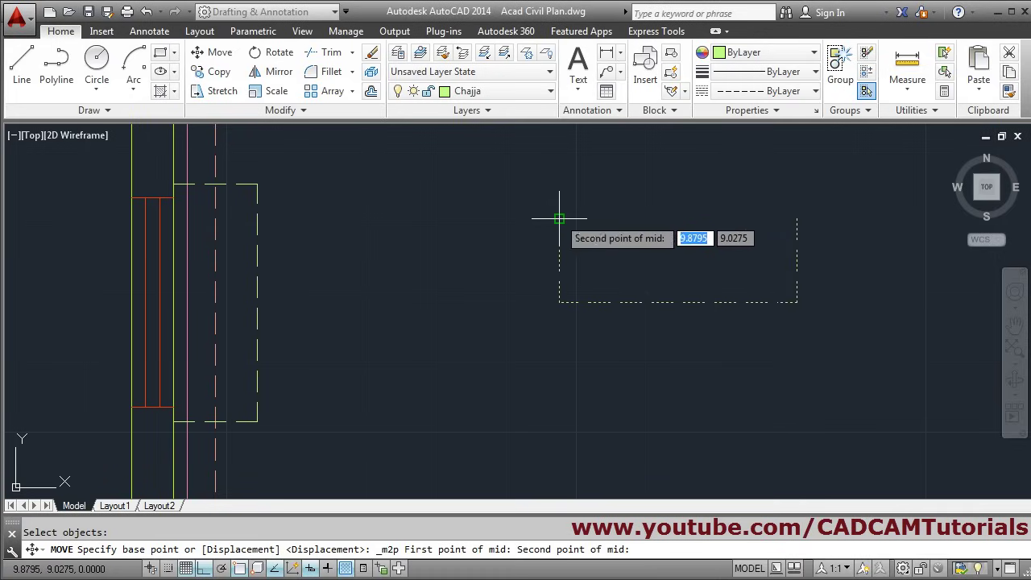
left_click(794, 208)
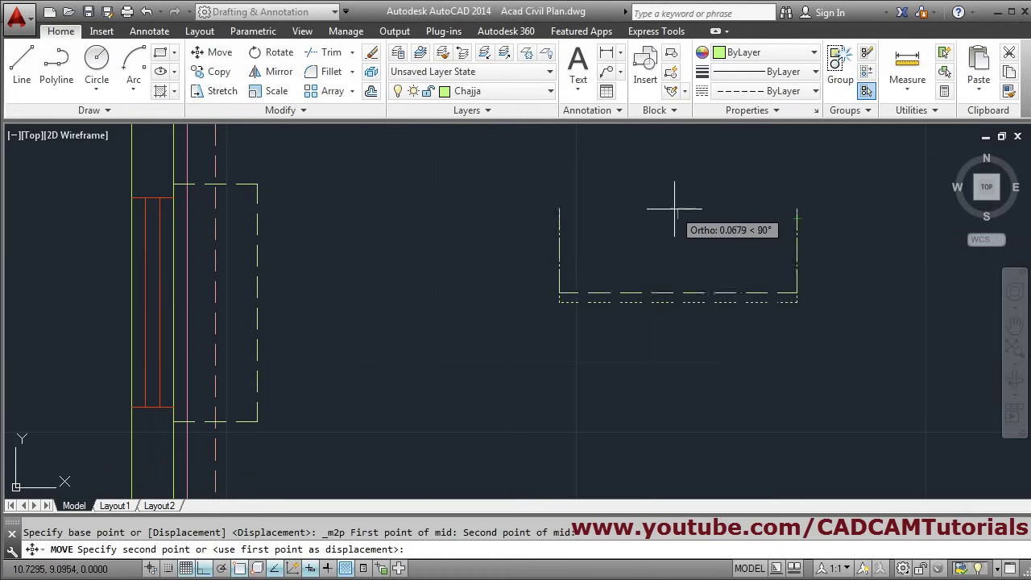
scroll(625, 211, "down", 4)
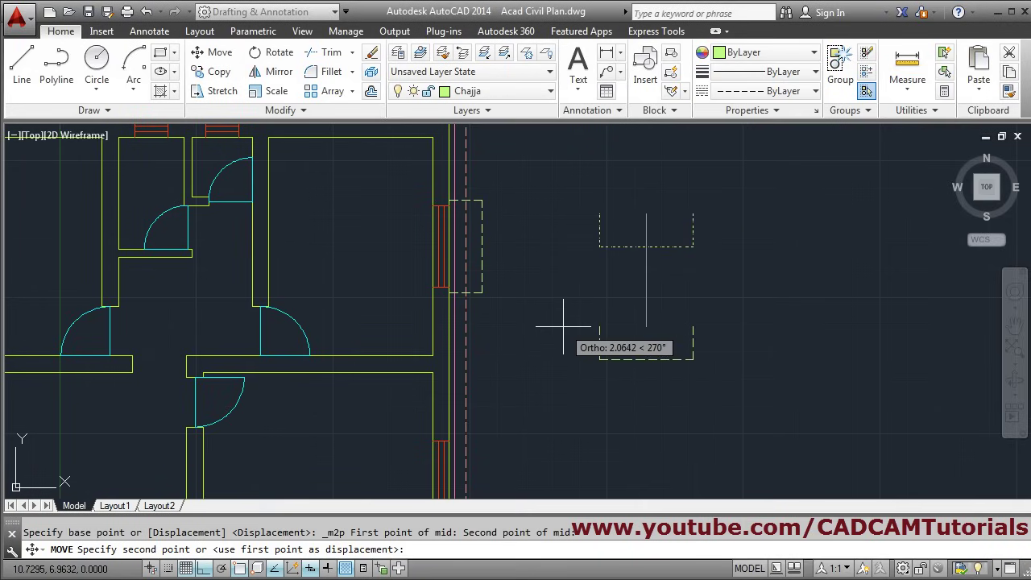
key("F8")
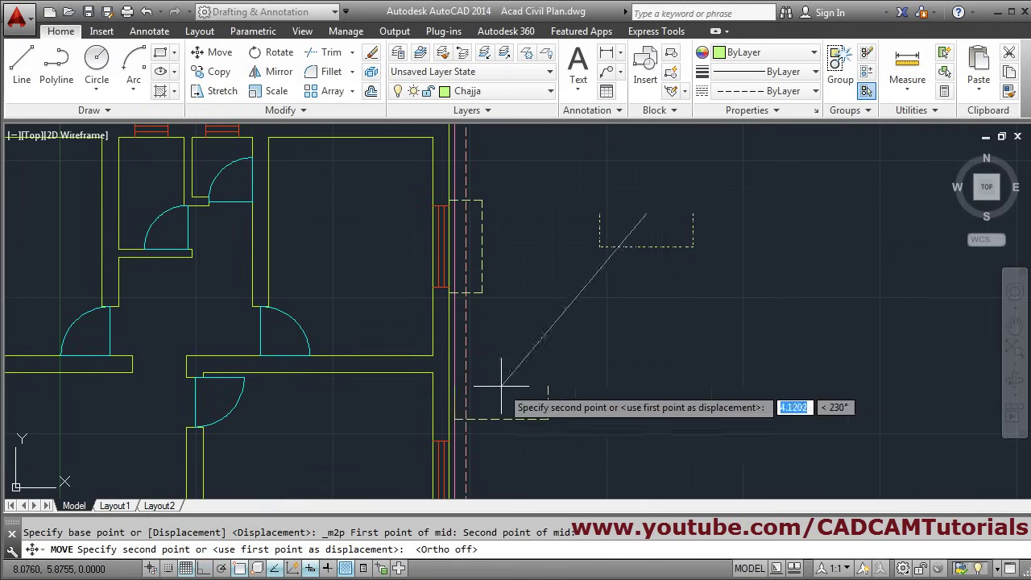
scroll(248, 172, "up", 4)
scroll(256, 330, "up", 2)
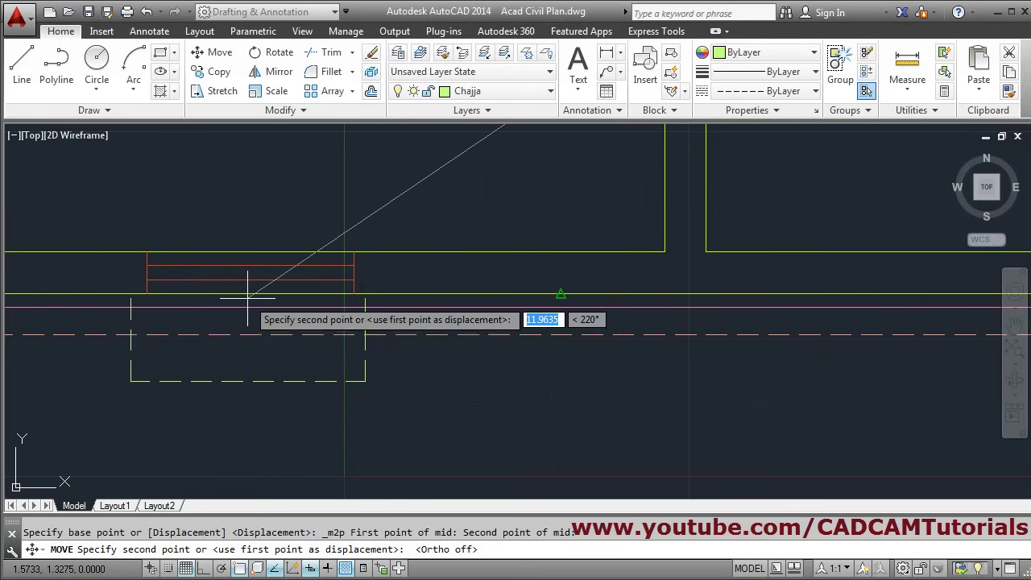
scroll(253, 292, "up", 2)
middle_click_drag(253, 292, 380, 319)
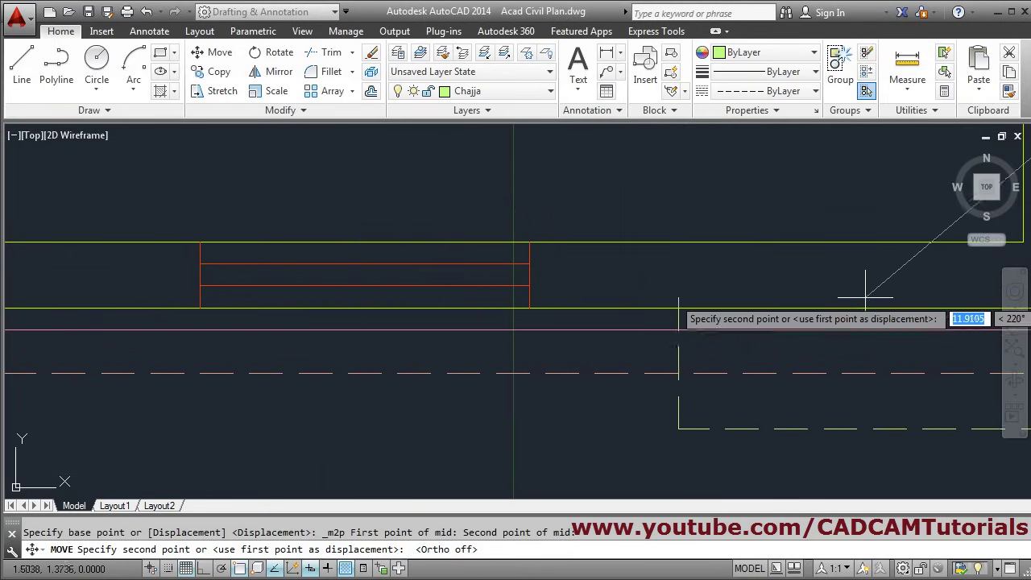
left_click(362, 306)
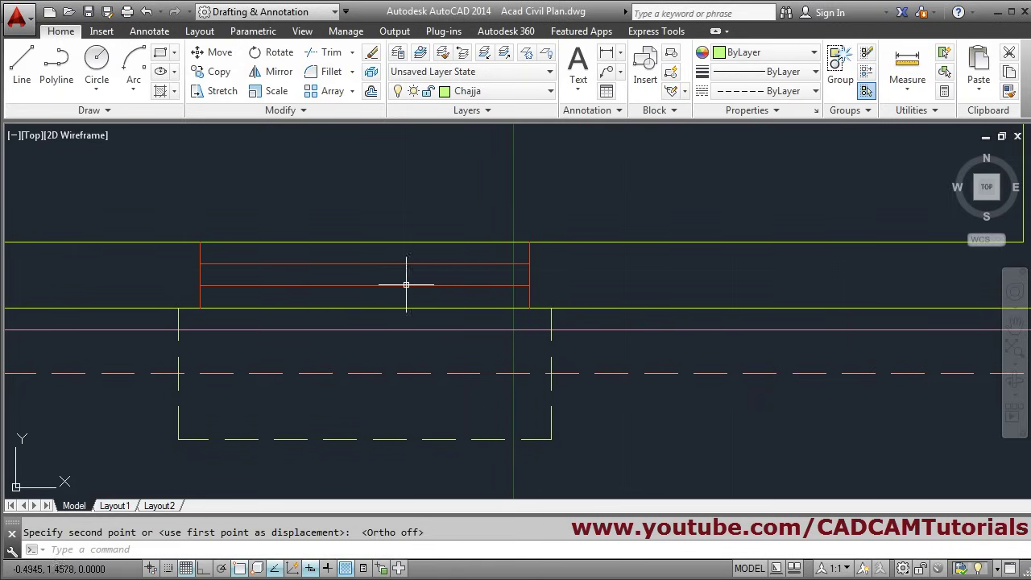
- Draw a 0.6 horizontal line outward from the lower-right room's east window, starting 0.1 above its upper outer corner on the wall face
scroll(406, 284, "down", 4)
middle_click(435, 484)
middle_click(435, 484)
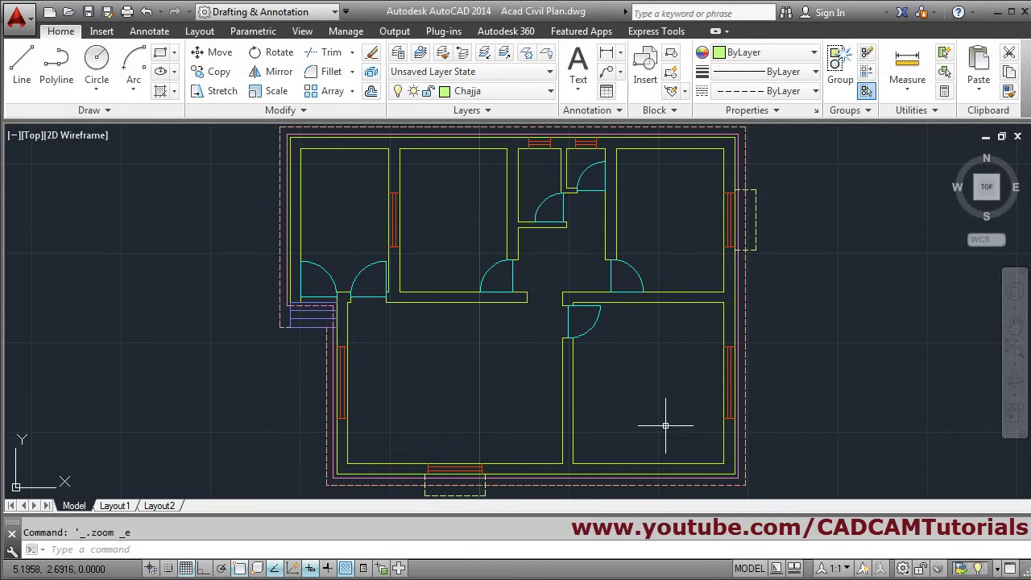
scroll(665, 425, "up", 3)
scroll(564, 338, "up", 5)
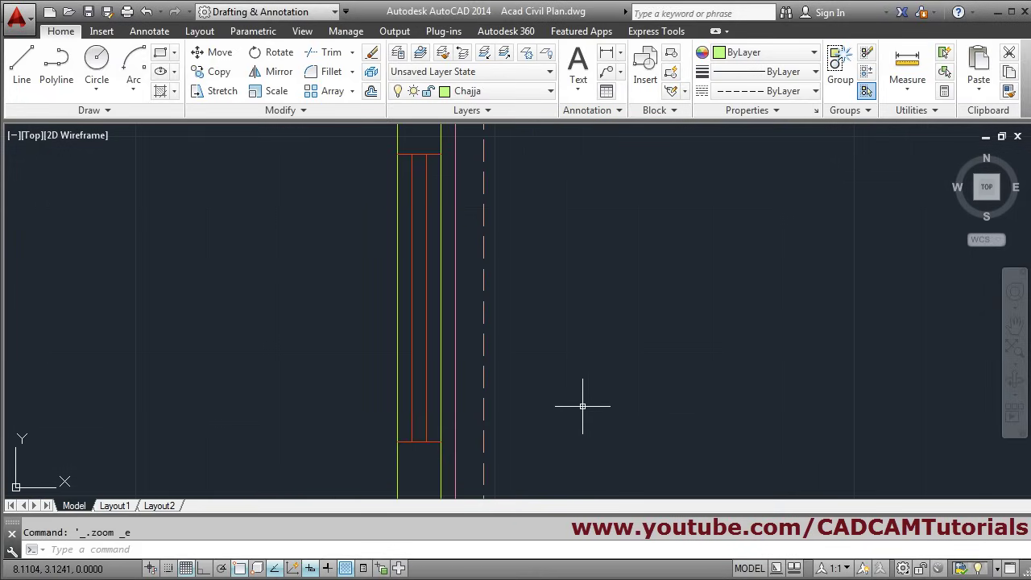
scroll(572, 387, "down", 2)
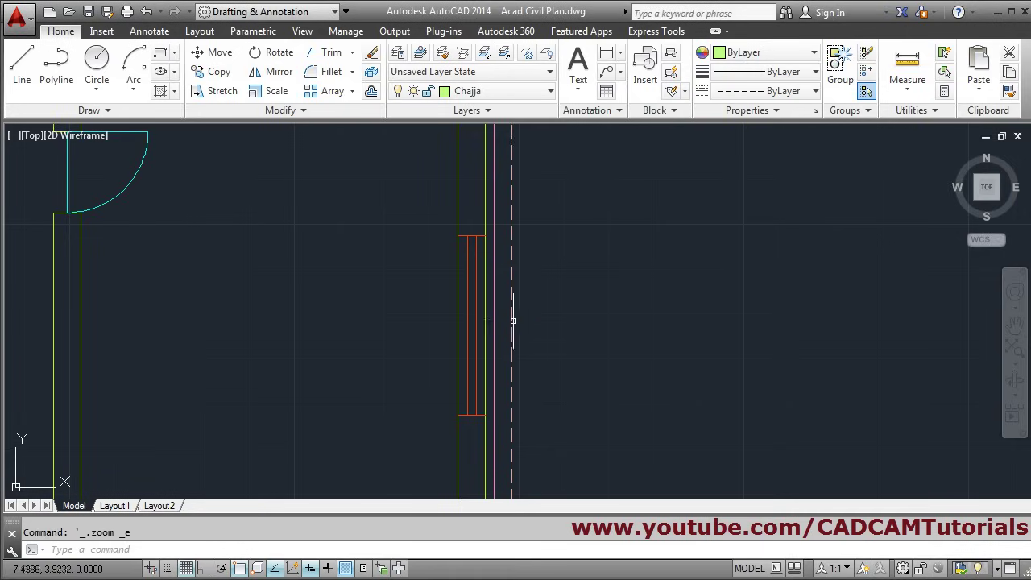
scroll(491, 207, "up", 4)
middle_click_drag(491, 207, 549, 377)
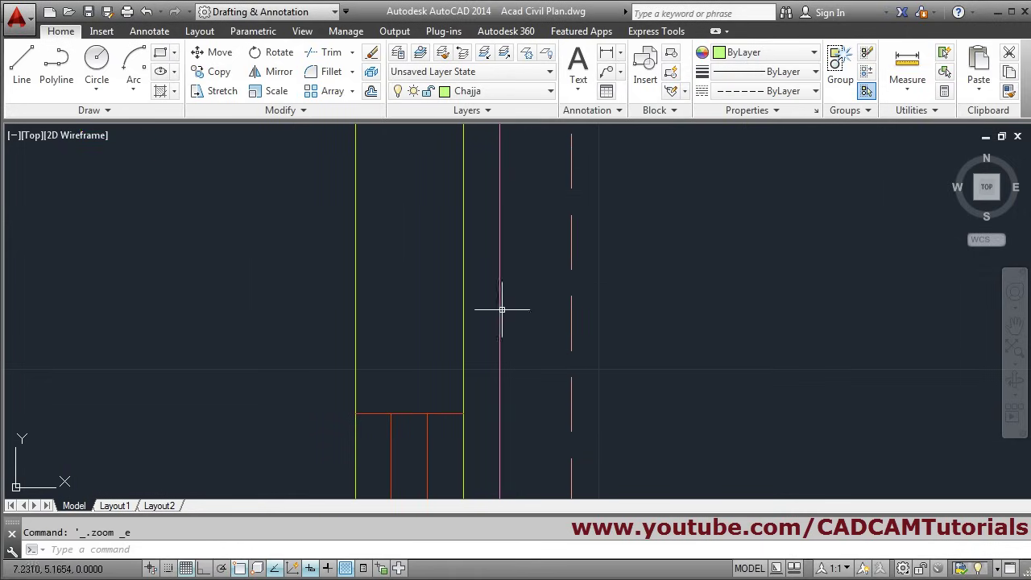
left_click(22, 66)
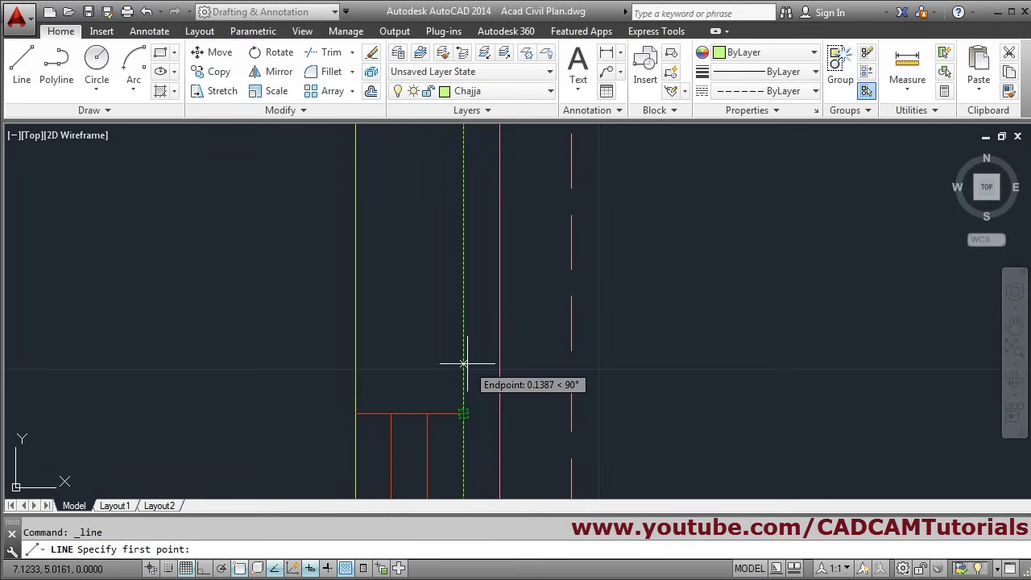
type(".1")
key("Return")
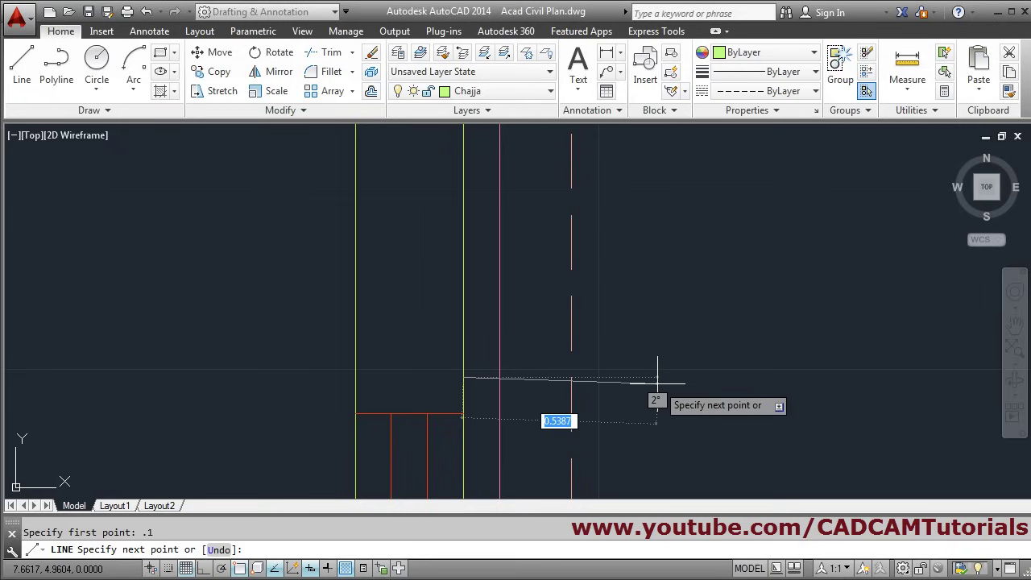
key("F8")
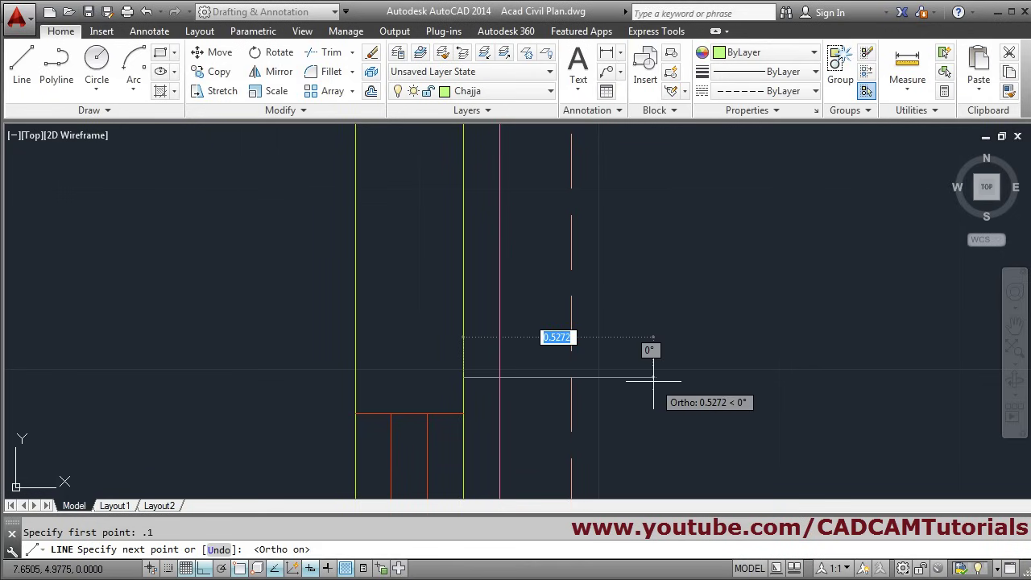
type(".4")
key("Return")
scroll(655, 202, "down", 5)
type(".6")
key("Return")
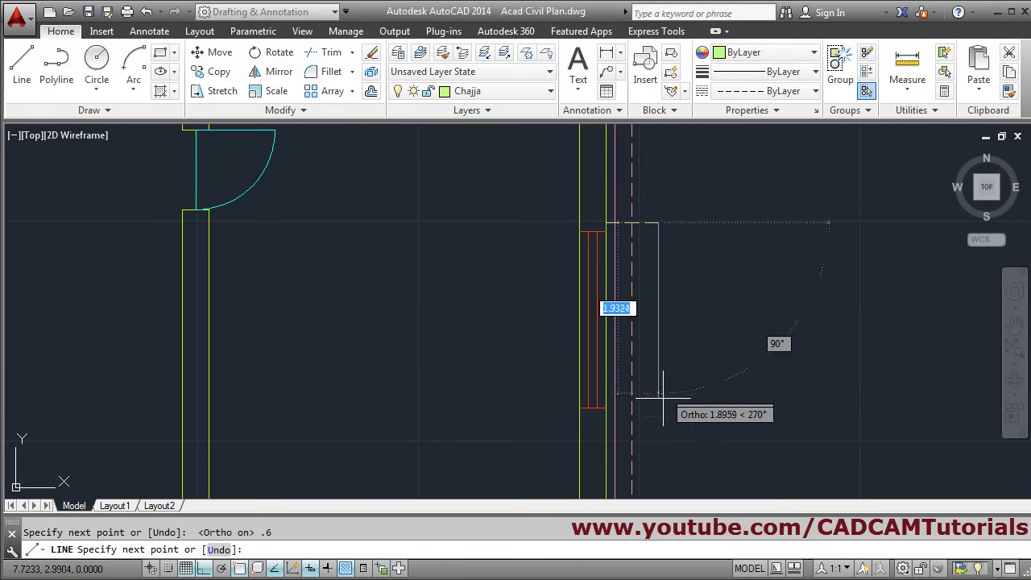
- Continue the lower-right room's east window chajja outline 2.2 downward and back perpendicular to the outer wall face
type("2.2")
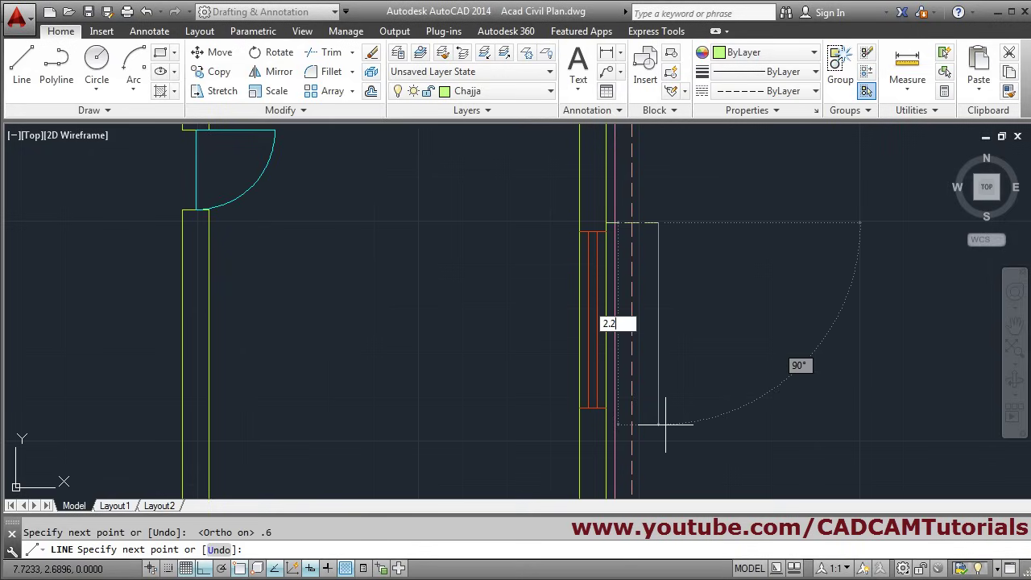
key("Return")
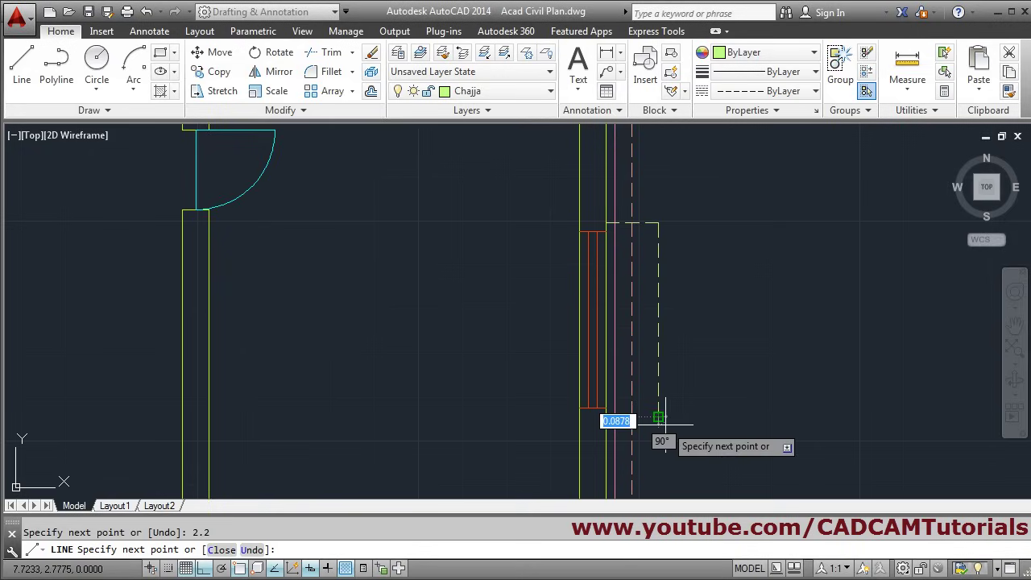
scroll(673, 426, "up", 3)
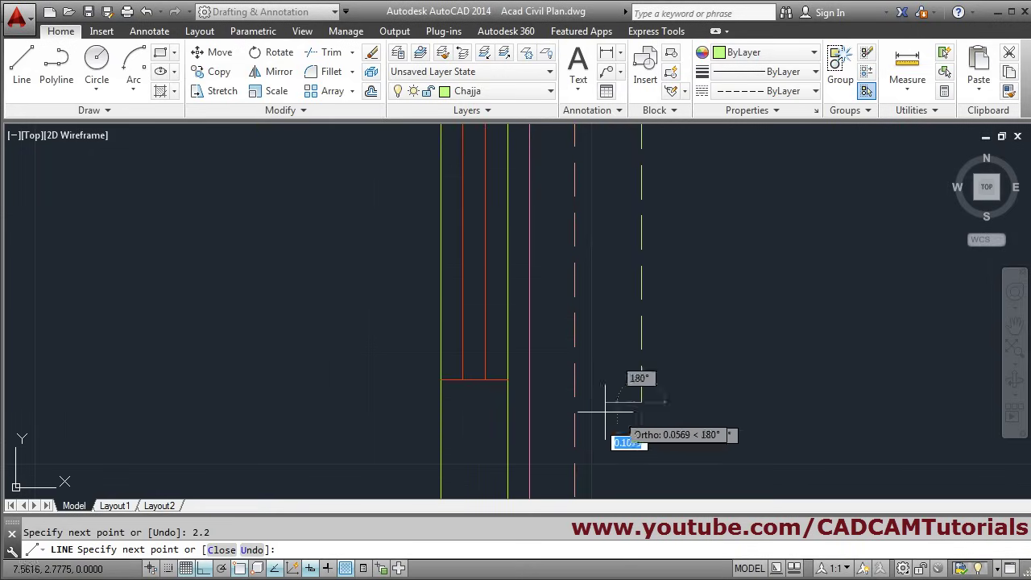
left_click(508, 401)
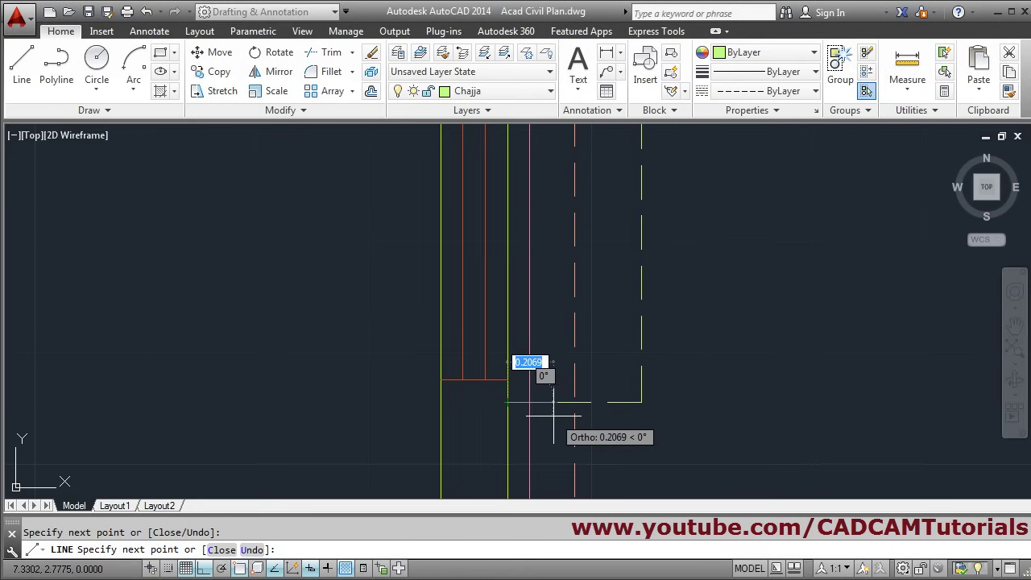
- Finish the line sequence of the chajja outline at the lower-right room's east window
key("Return")
scroll(562, 405, "down", 5)
middle_click_drag(437, 379, 690, 403)
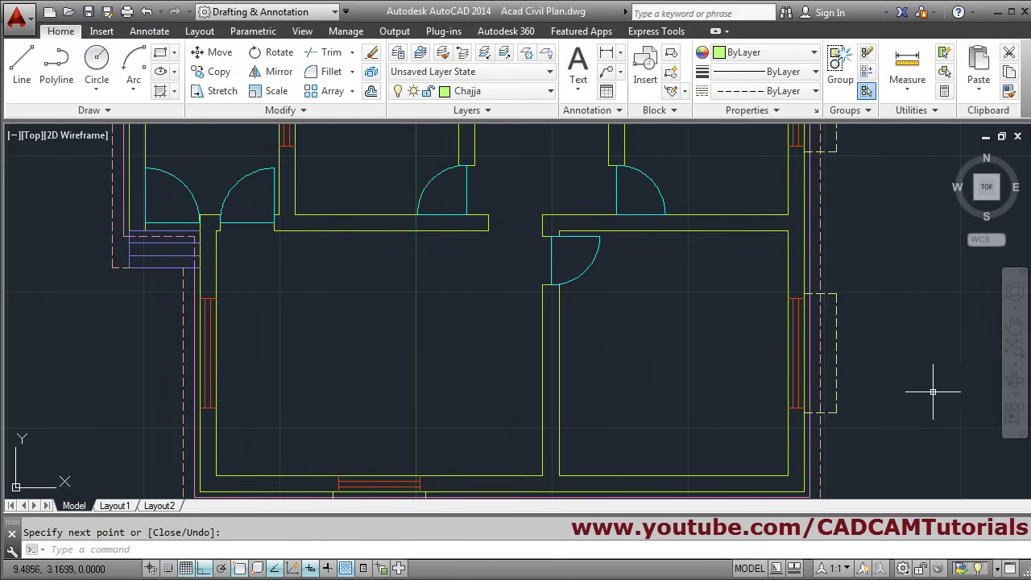
middle_click_drag(896, 404, 819, 398)
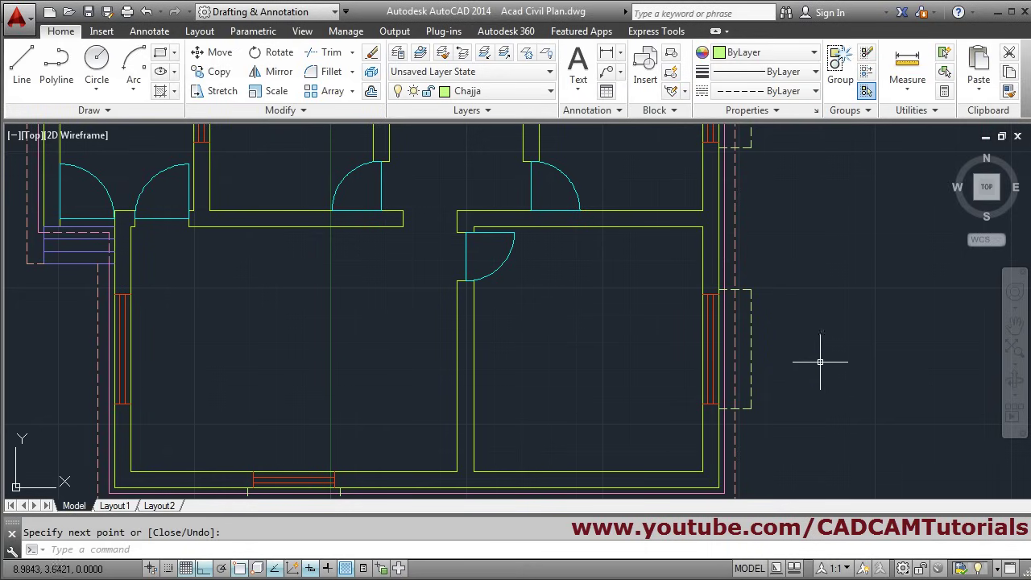
- Mirror the lower-right room's east window chajja about a vertical line through the lower outer wall's midpoint, keeping the original
left_click(276, 71)
left_click(781, 268)
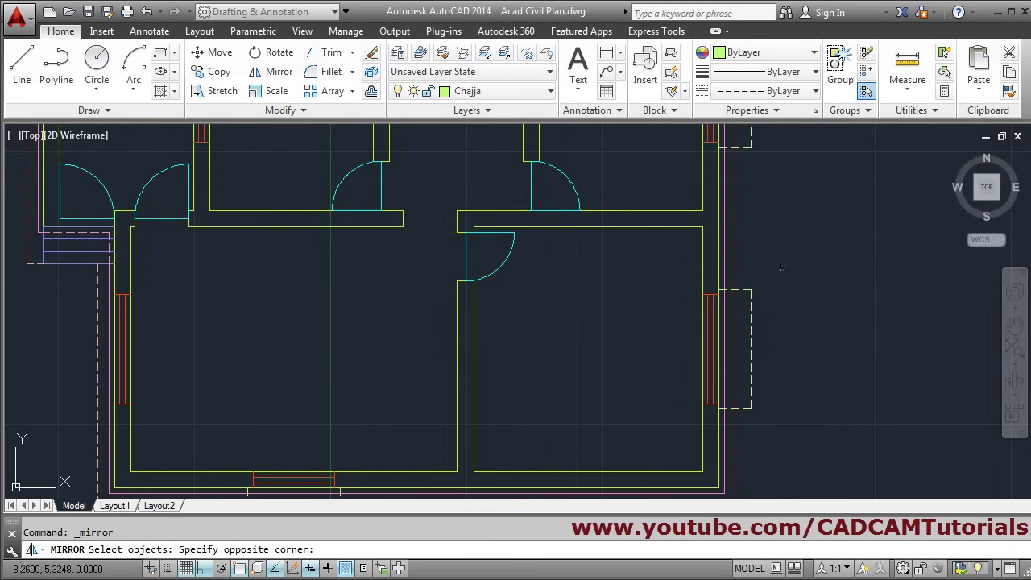
left_click(722, 413)
key("Return")
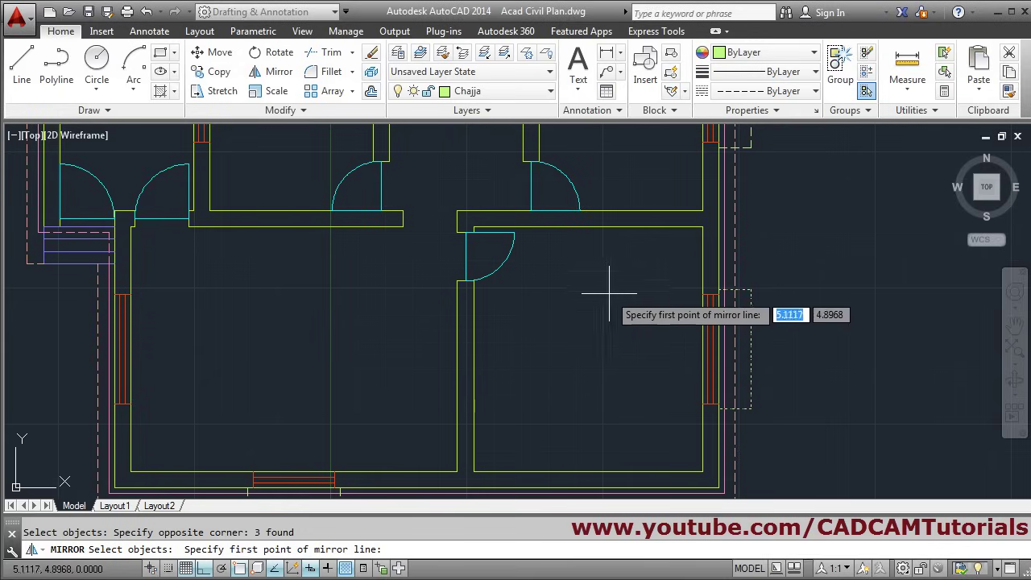
scroll(602, 262, "down", 3)
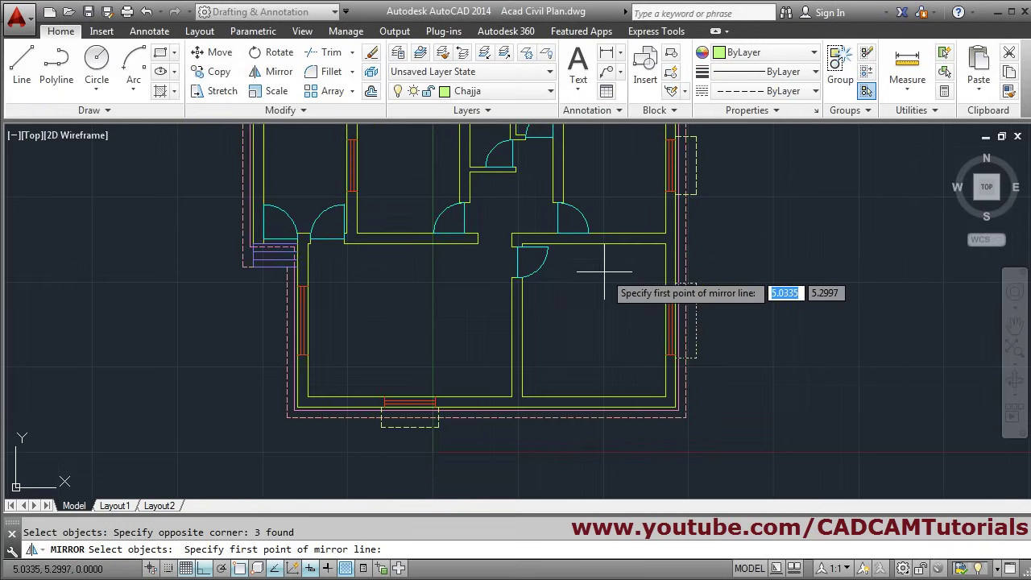
scroll(491, 411, "up", 3)
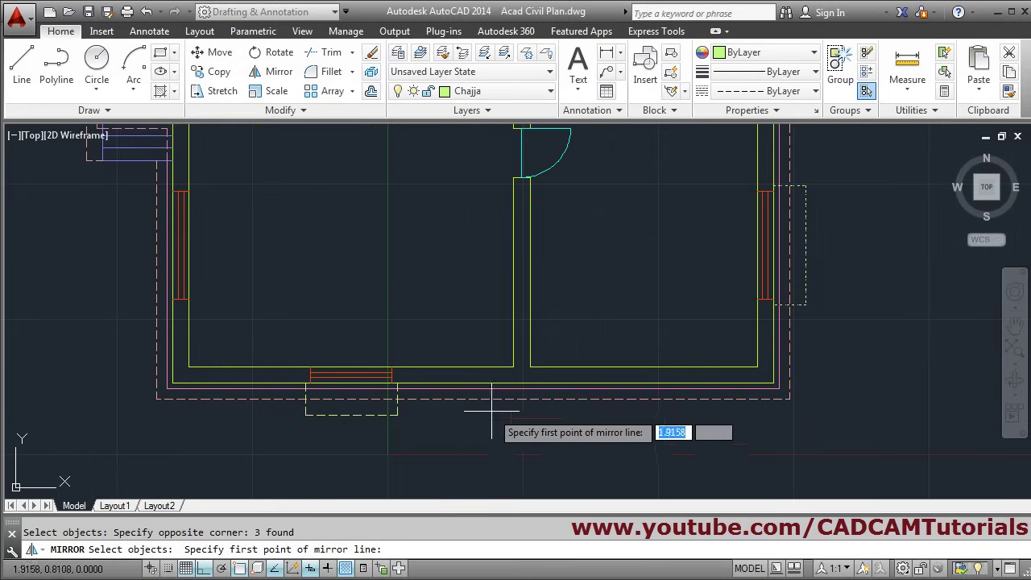
left_click(473, 375)
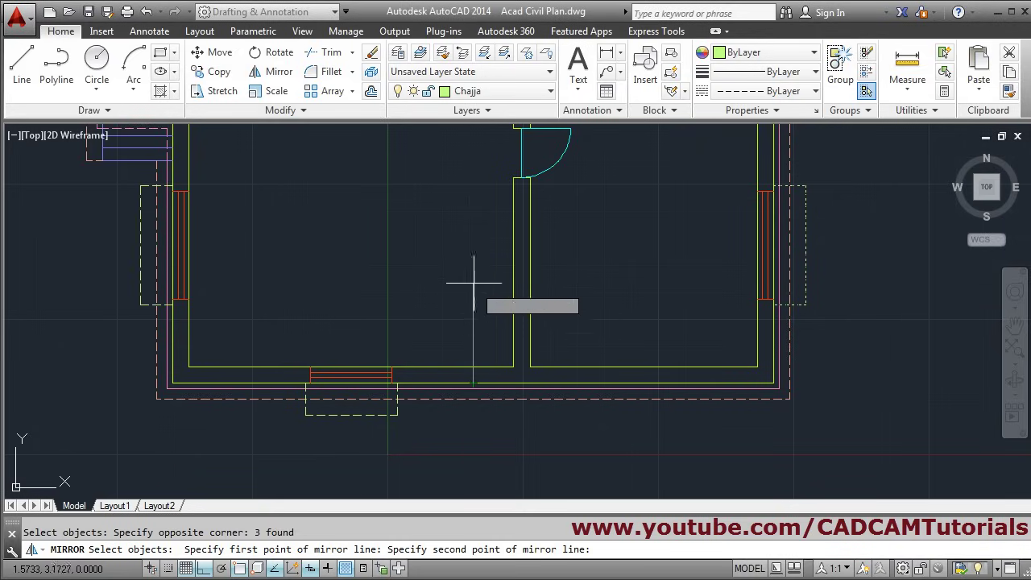
left_click(472, 239)
key("Return")
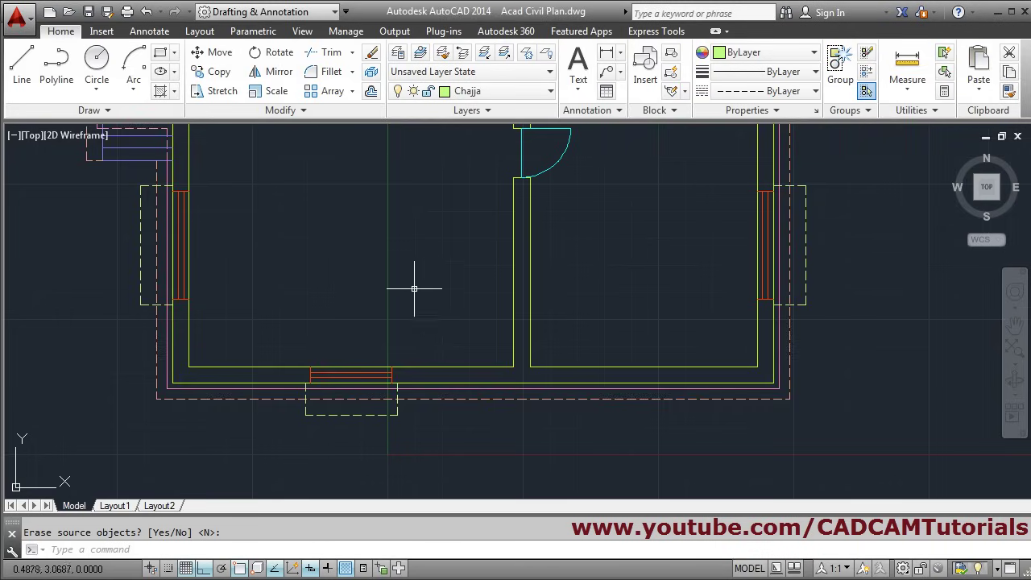
scroll(414, 288, "down", 5)
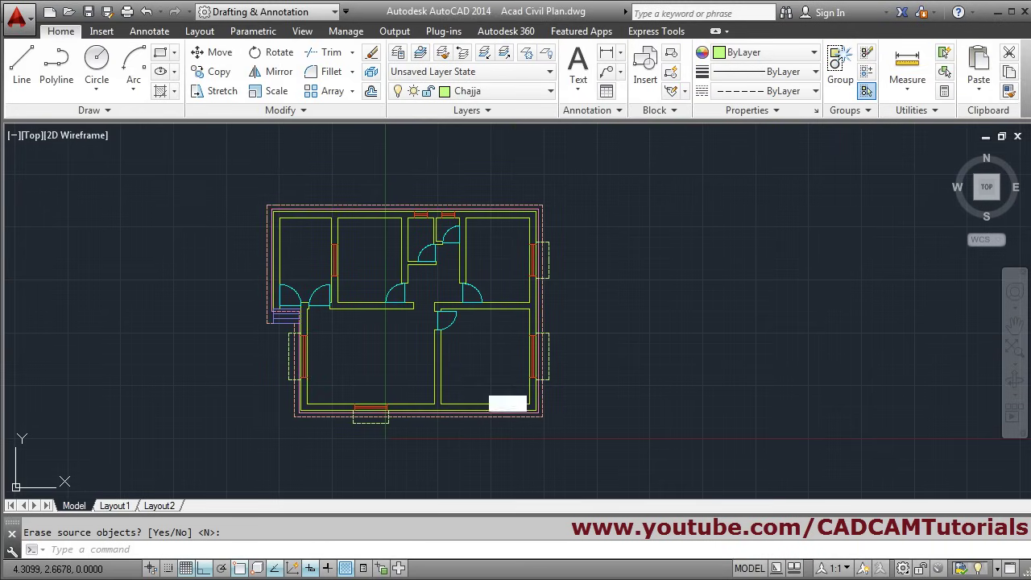
middle_click(476, 379)
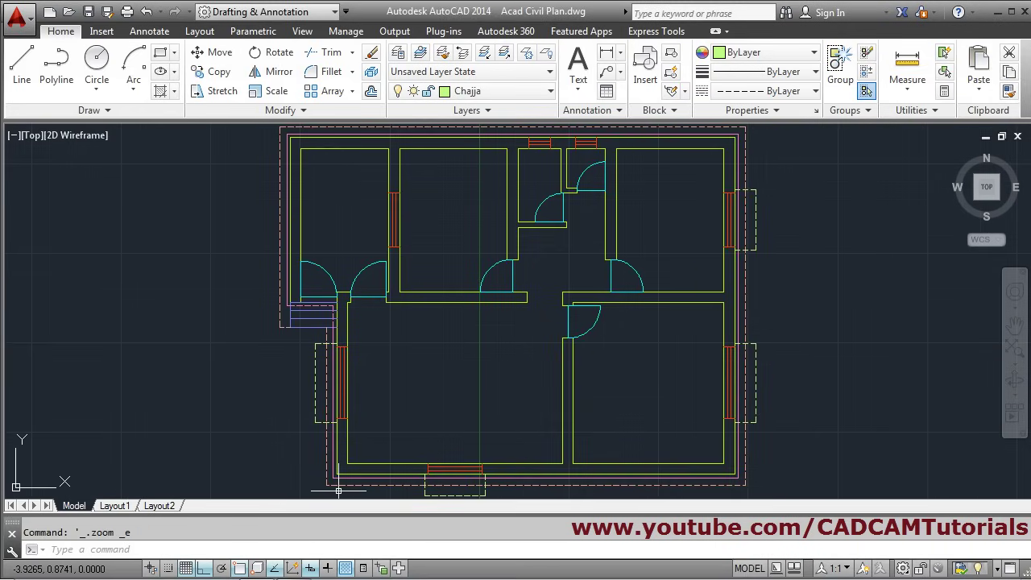
- Create a layer named Section and give it index color 161
key("alt+Tab")
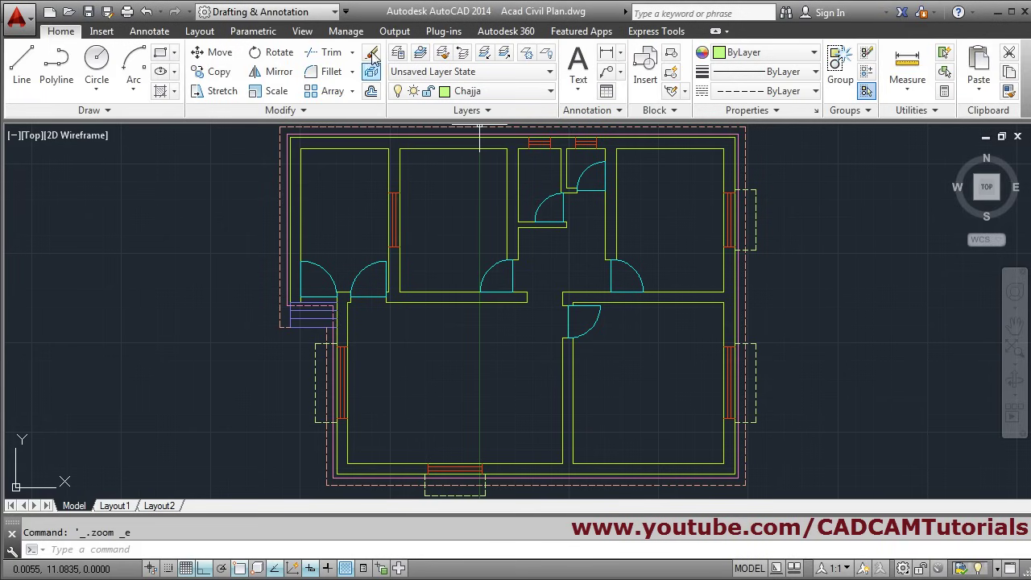
left_click(397, 53)
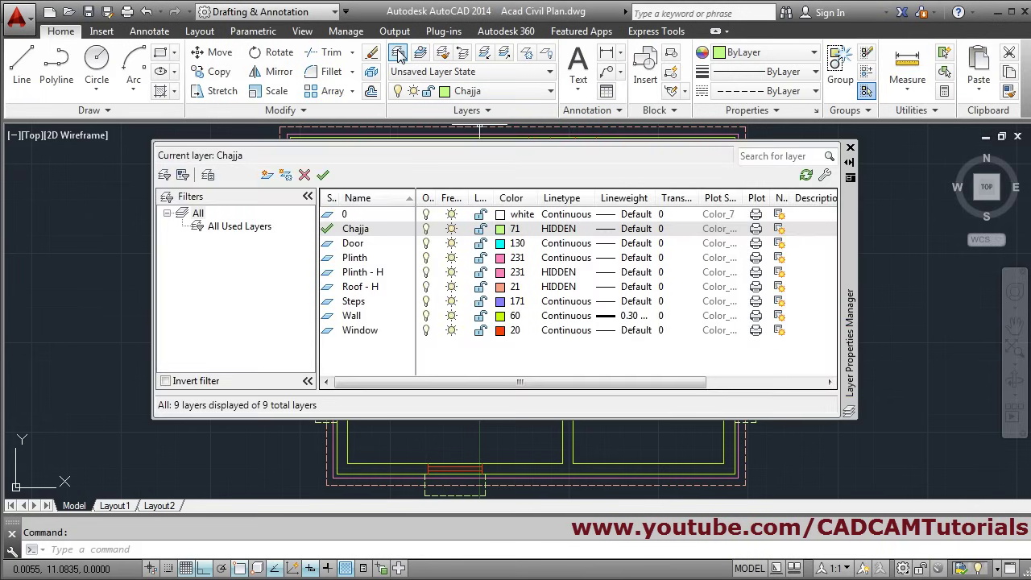
left_click(268, 175)
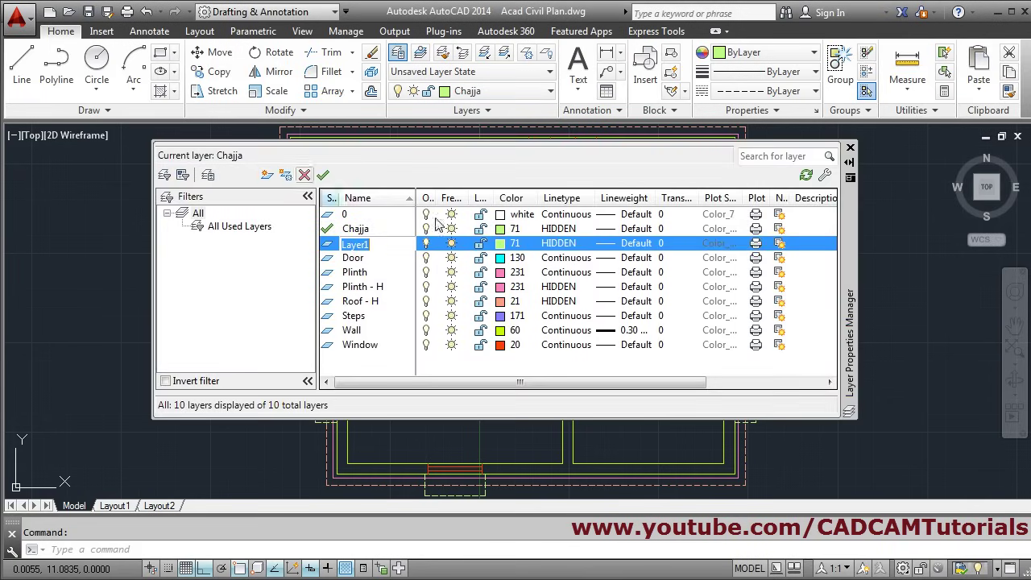
left_click(500, 243)
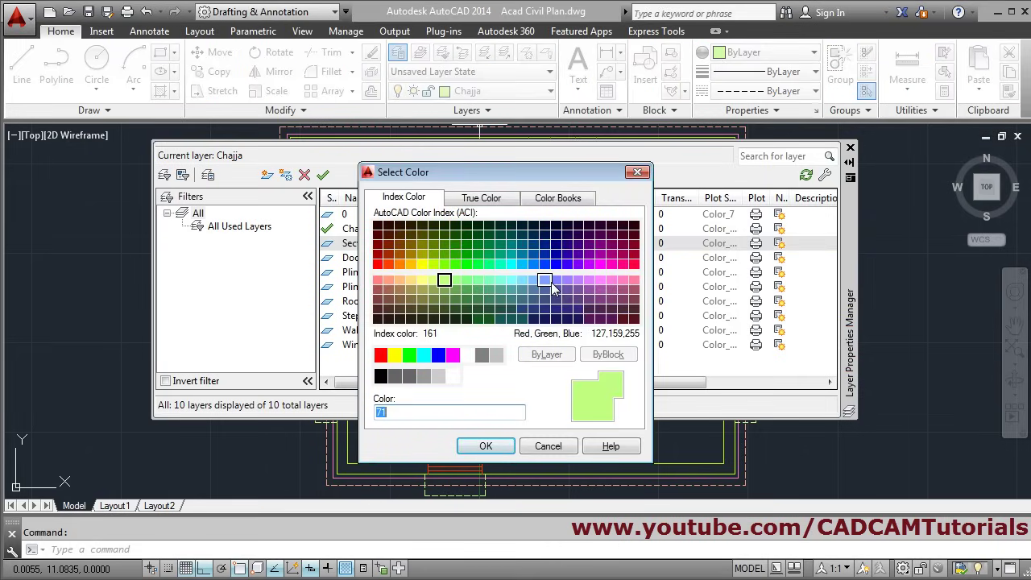
left_click(550, 284)
left_click(486, 445)
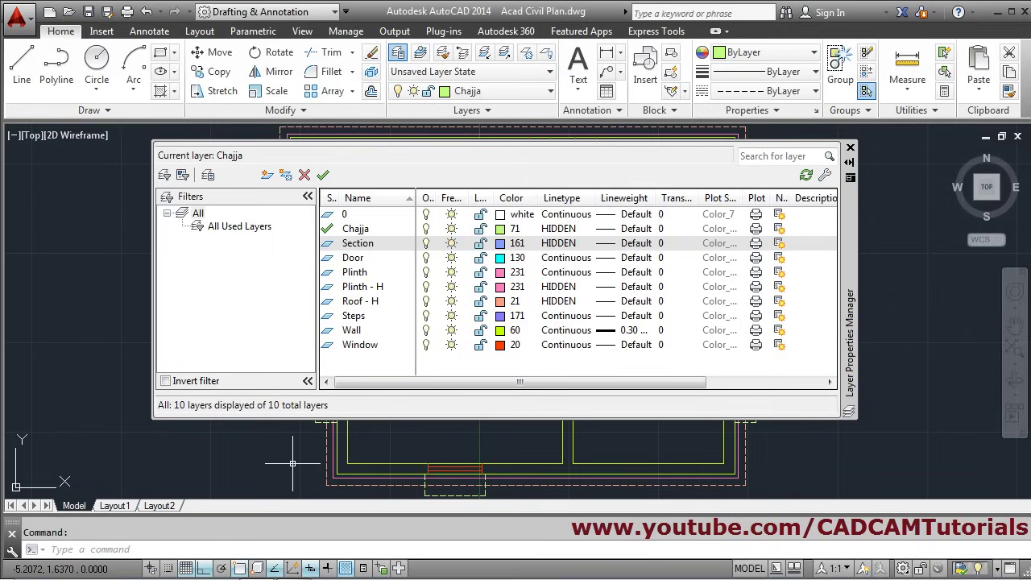
- Check the section line style in the reference plan, and load and assign the PHANTOM linetype to the Section layer
key("alt+Tab")
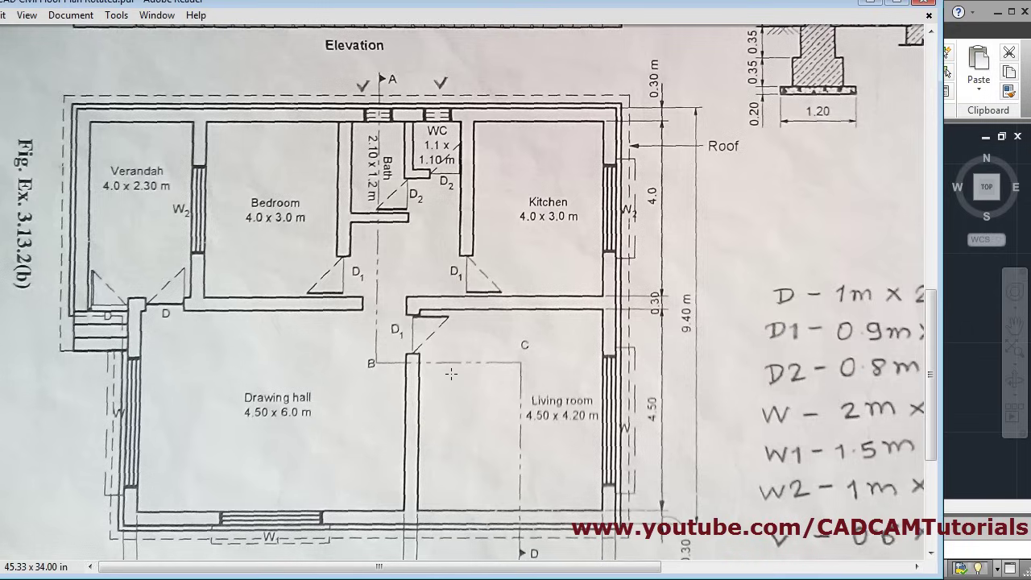
left_click(870, 4)
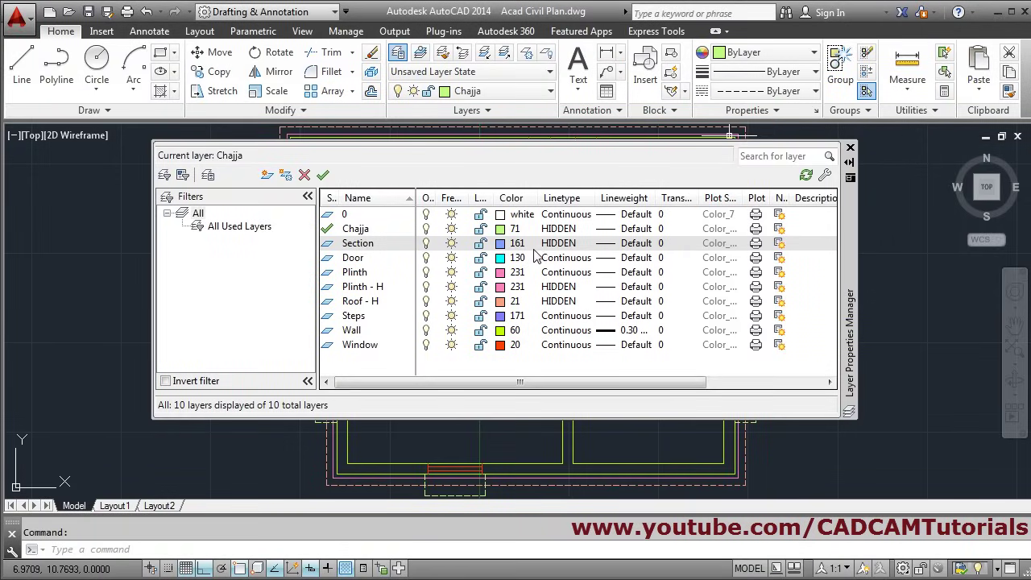
left_click(557, 243)
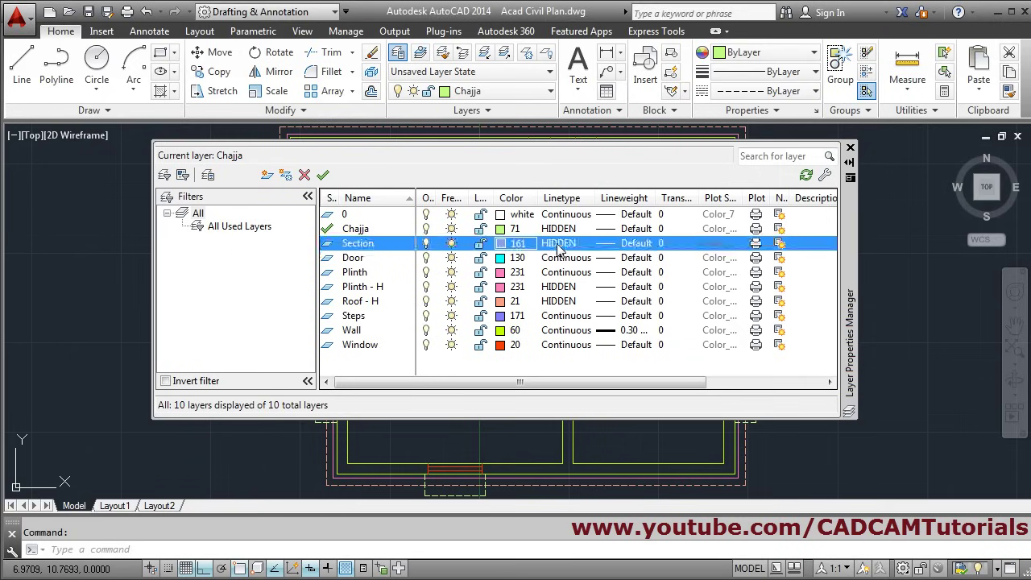
left_click(529, 381)
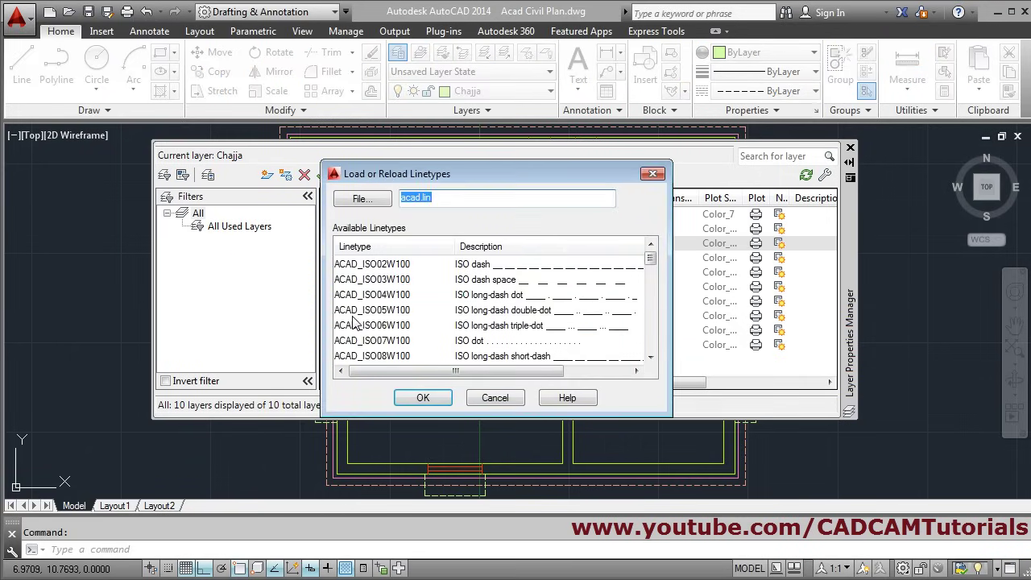
left_click(402, 310)
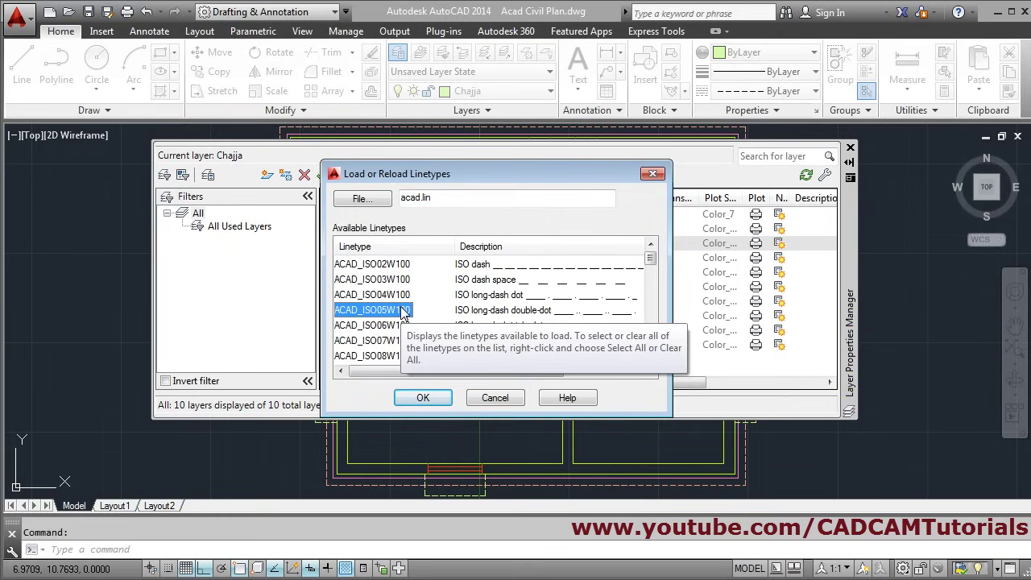
key("p")
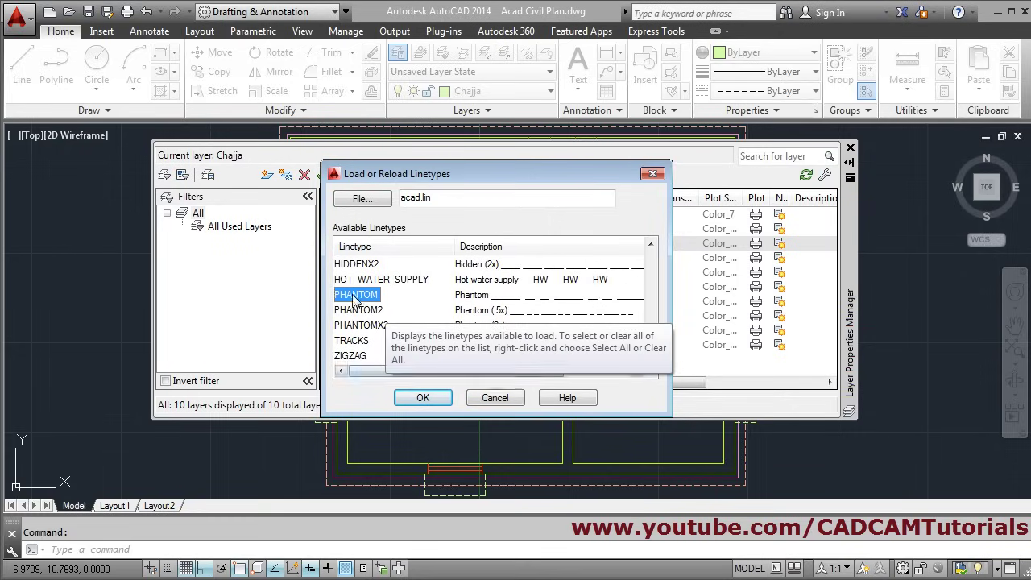
left_click(423, 397)
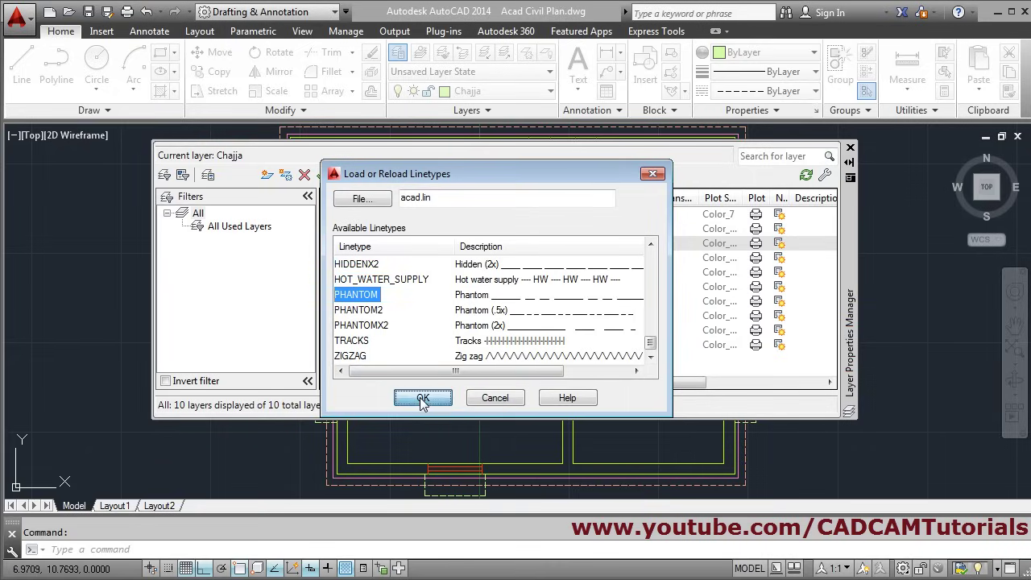
left_click(358, 283)
left_click(387, 382)
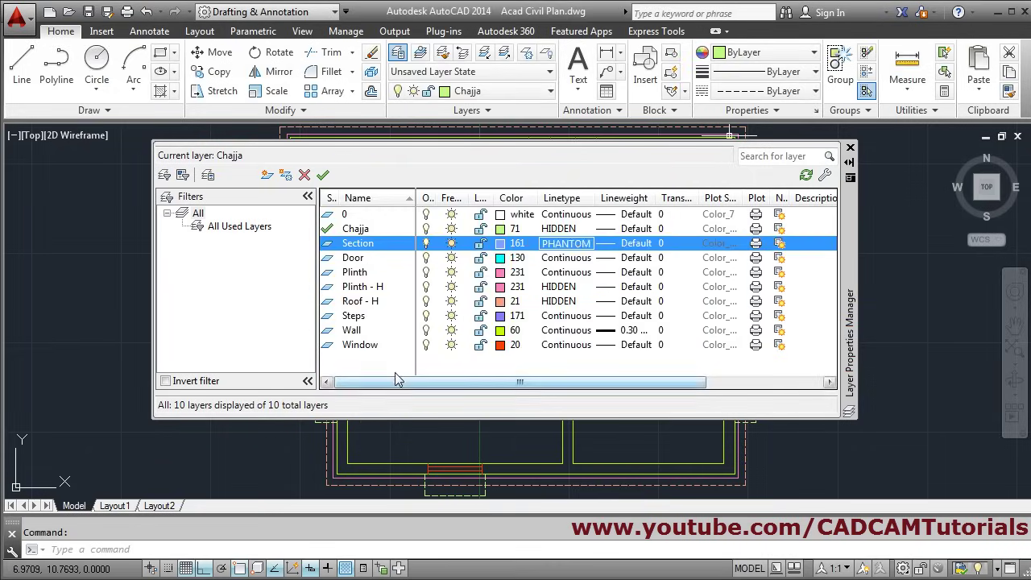
left_click(850, 148)
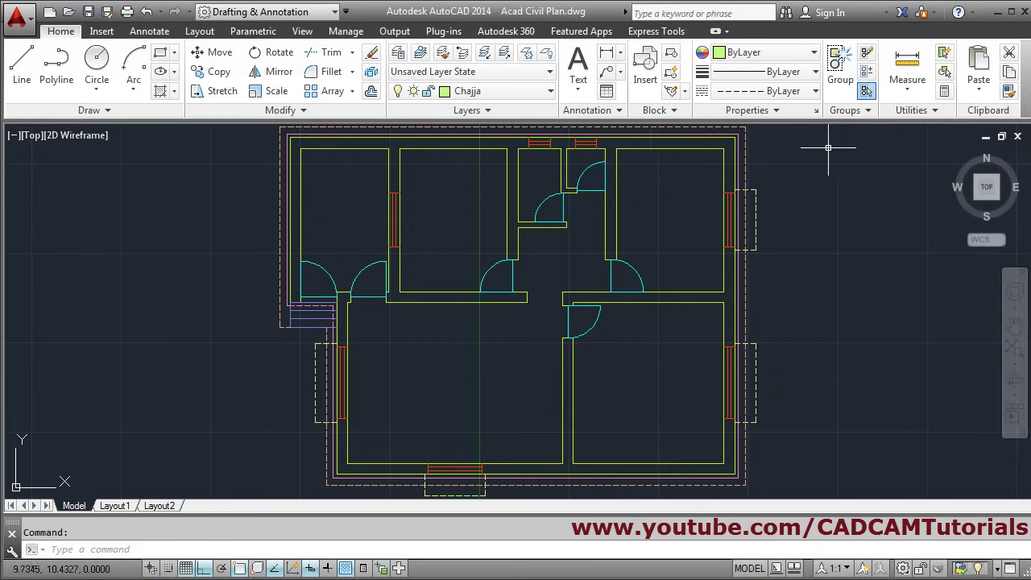
- Make the Section layer current and check the A-B-C-D section line's path in the reference plan in Adobe Reader
left_click(499, 90)
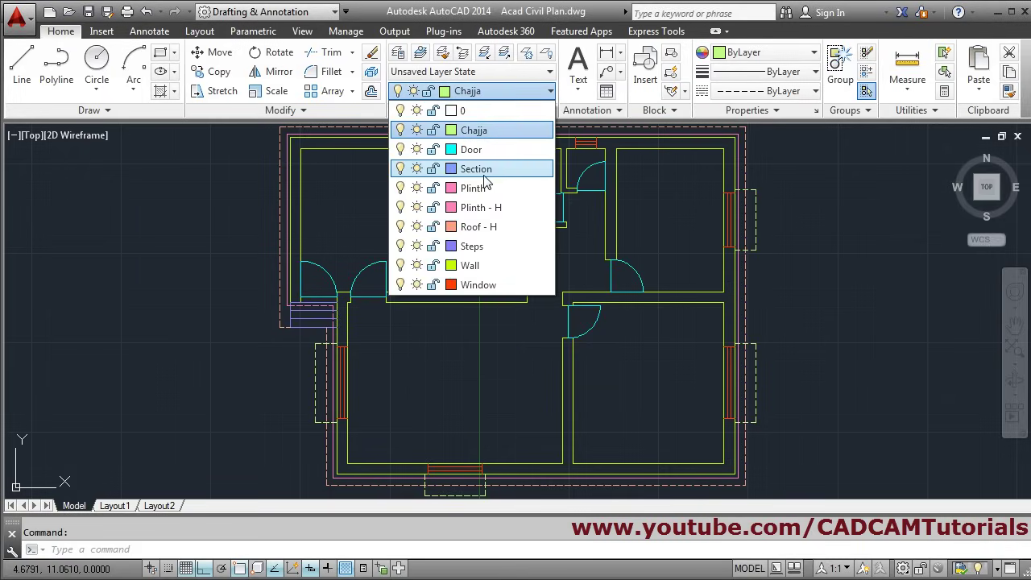
left_click(483, 168)
key("alt+Tab")
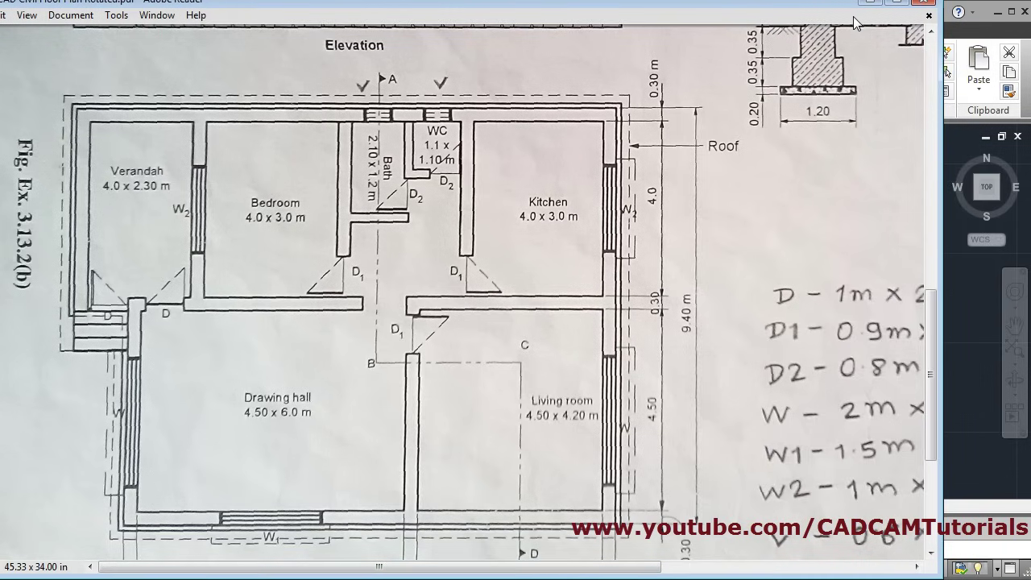
key("alt+Tab")
- Draw the section line's first segment about 6.9 straight down from above the bath window's midpoint into the drawing hall
scroll(529, 242, "up", 2)
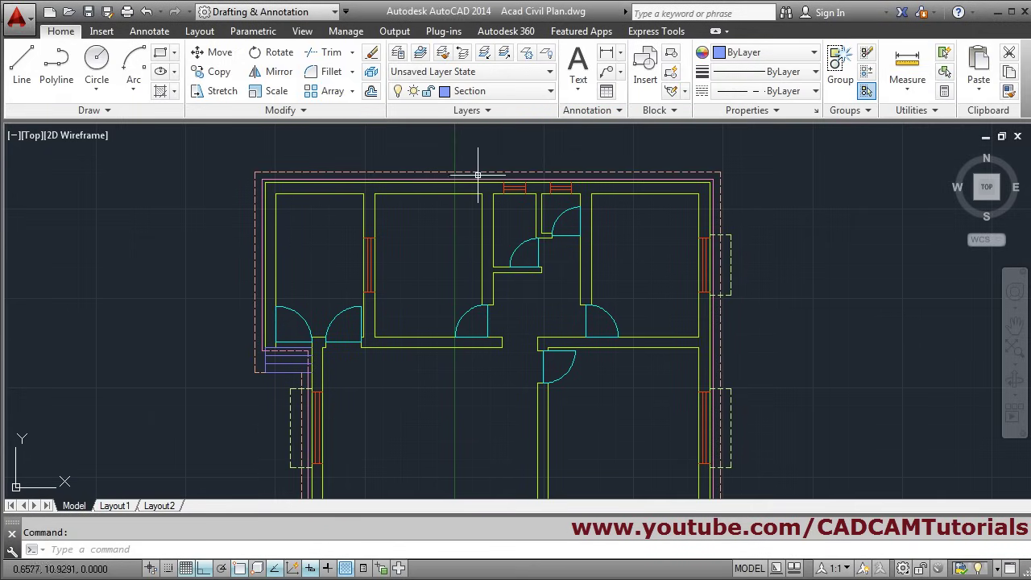
left_click(22, 64)
scroll(515, 169, "up", 2)
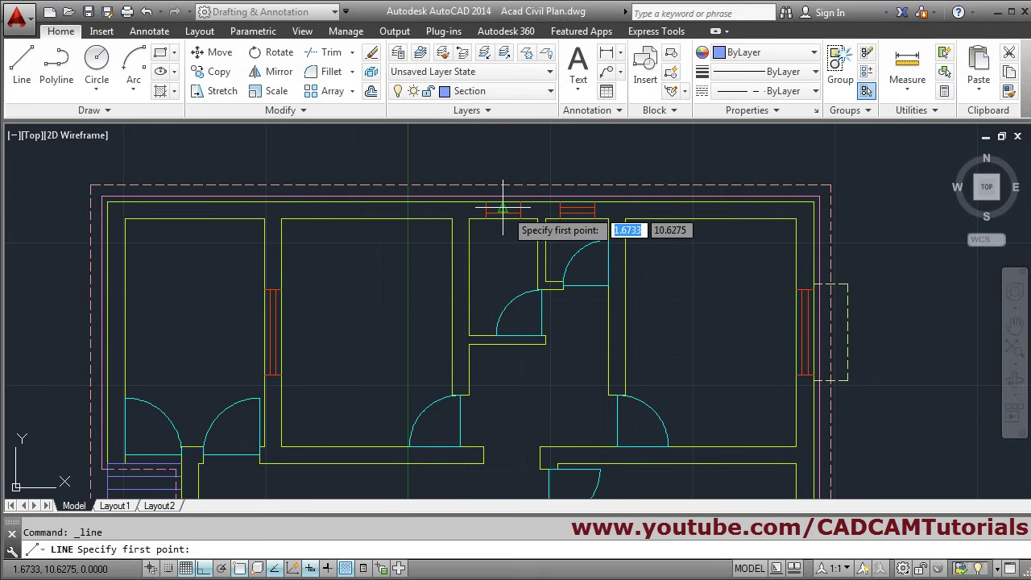
left_click(503, 151)
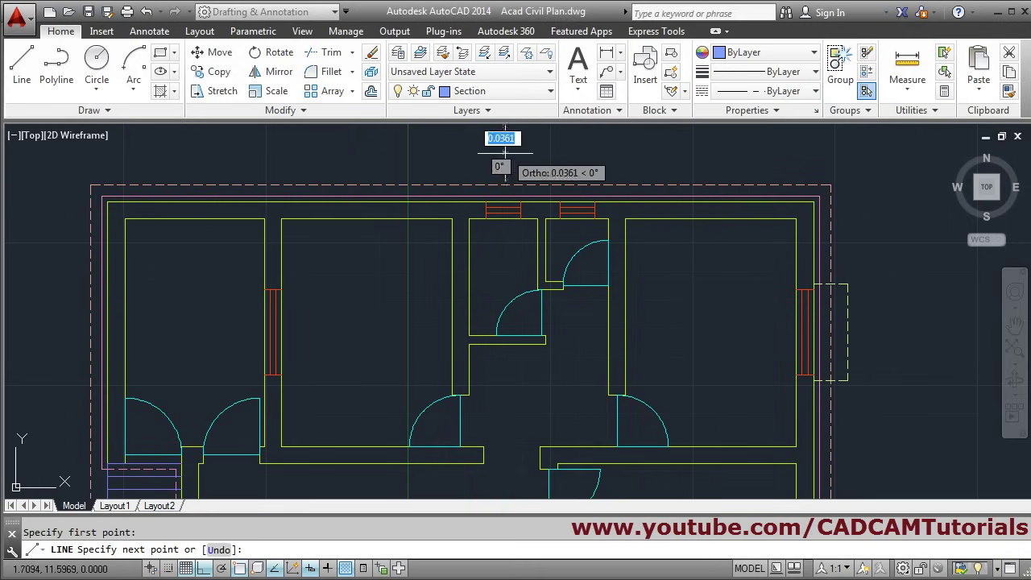
scroll(504, 145, "down", 2)
middle_click_drag(533, 395, 529, 311)
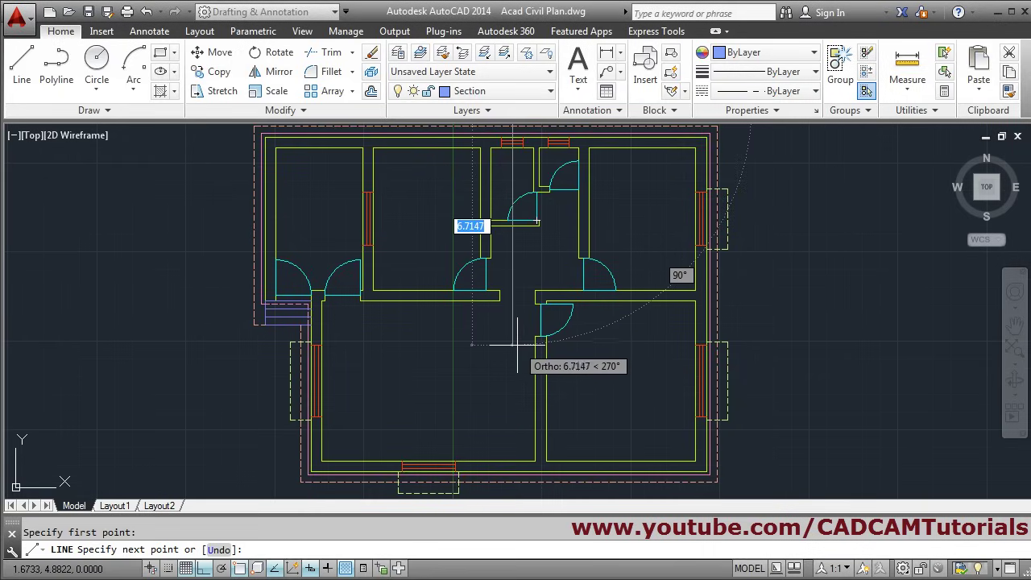
left_click(516, 350)
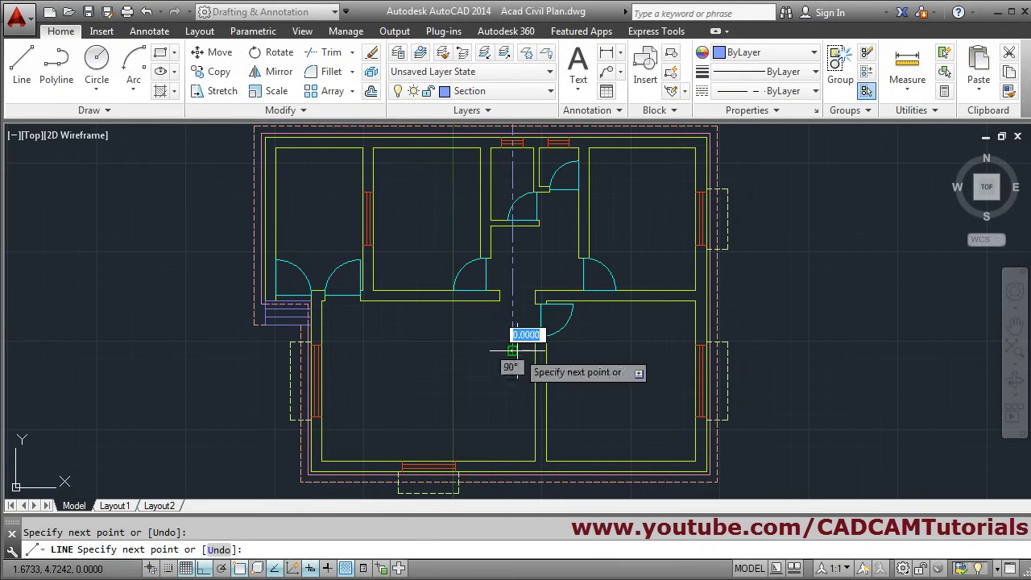
- Continue the section line about 3.8 east into the living room and about 4.2 down past the roof outline, and compare with the reference plan
left_click(646, 351)
scroll(647, 350, "down", 1)
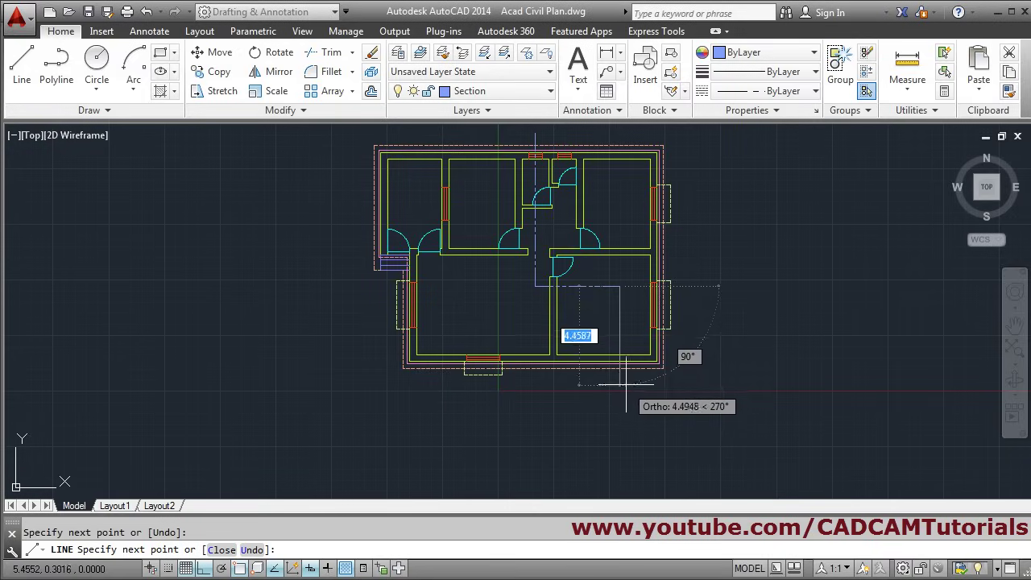
scroll(625, 375, "up", 3)
left_click(628, 390)
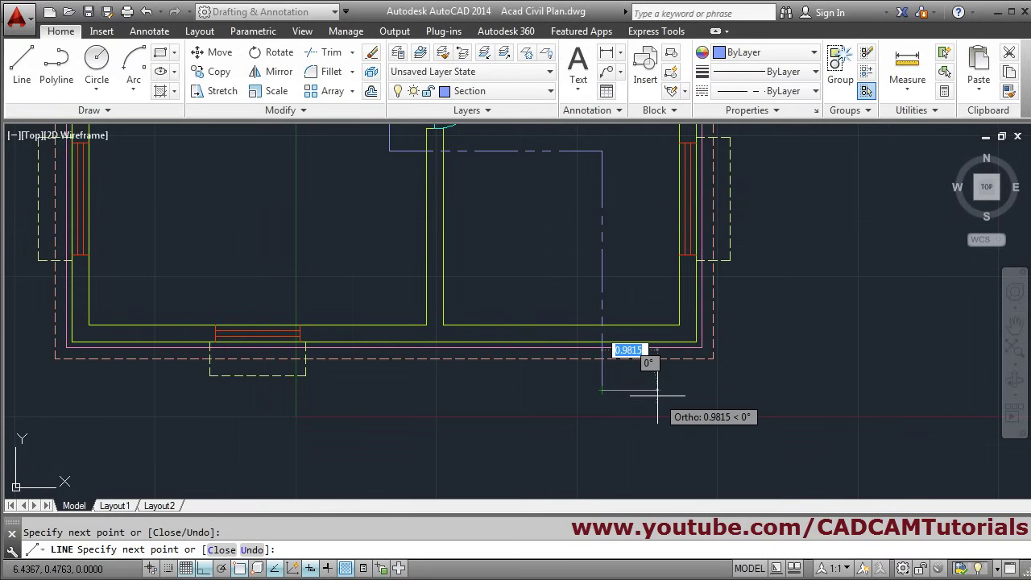
key("Escape")
middle_click(648, 396)
middle_click(647, 396)
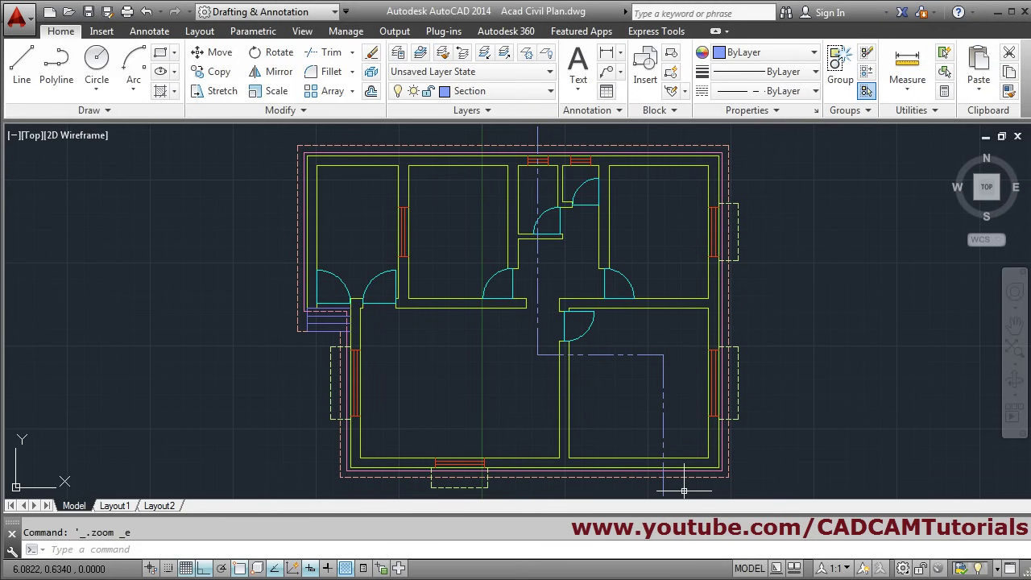
key("alt+Tab")
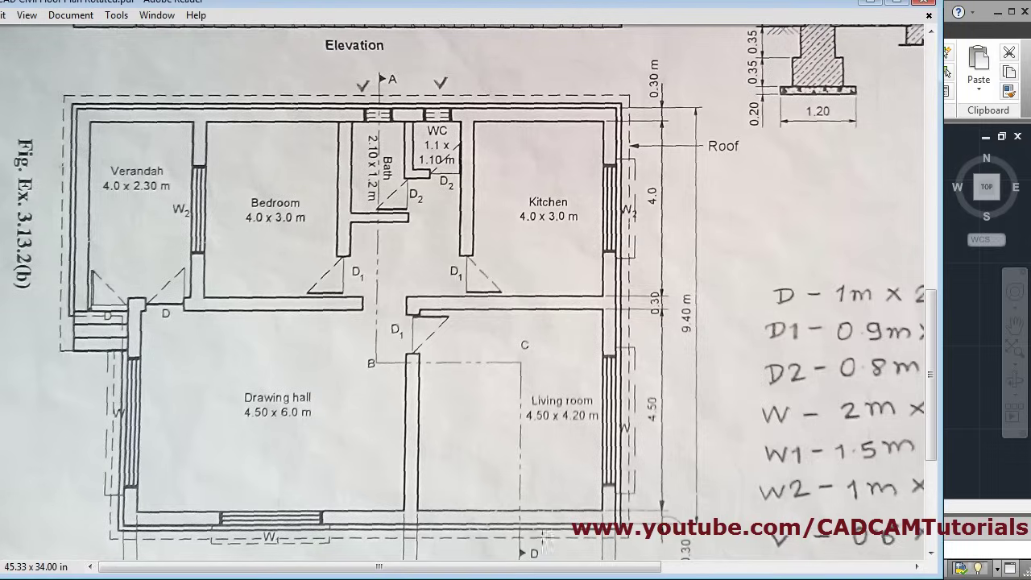
- In AutoCAD, draw a triangle by its edge, about 0.24 long, downward from the section line's upper end, pointing east
key("alt+Tab")
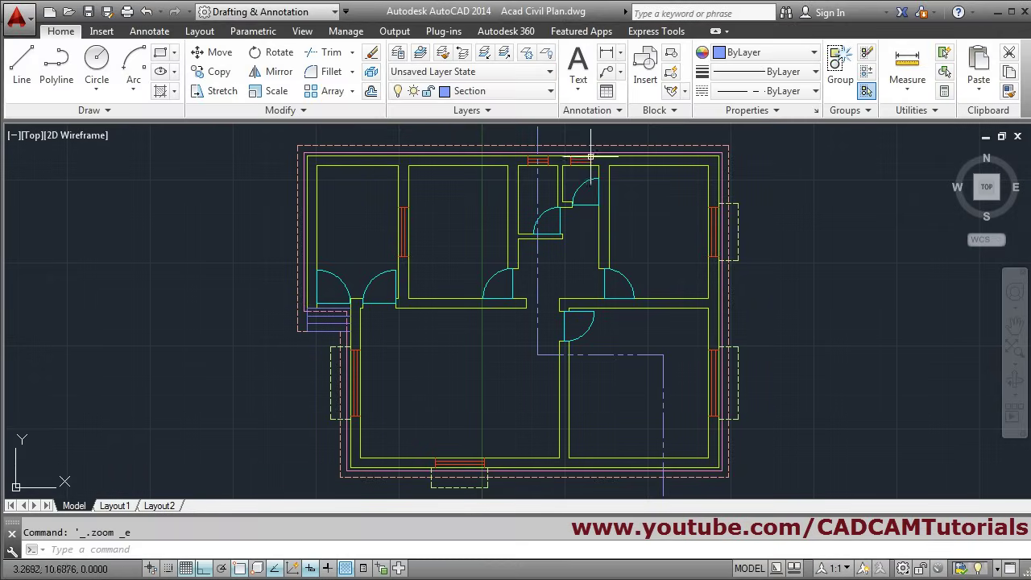
scroll(501, 222, "up", 5)
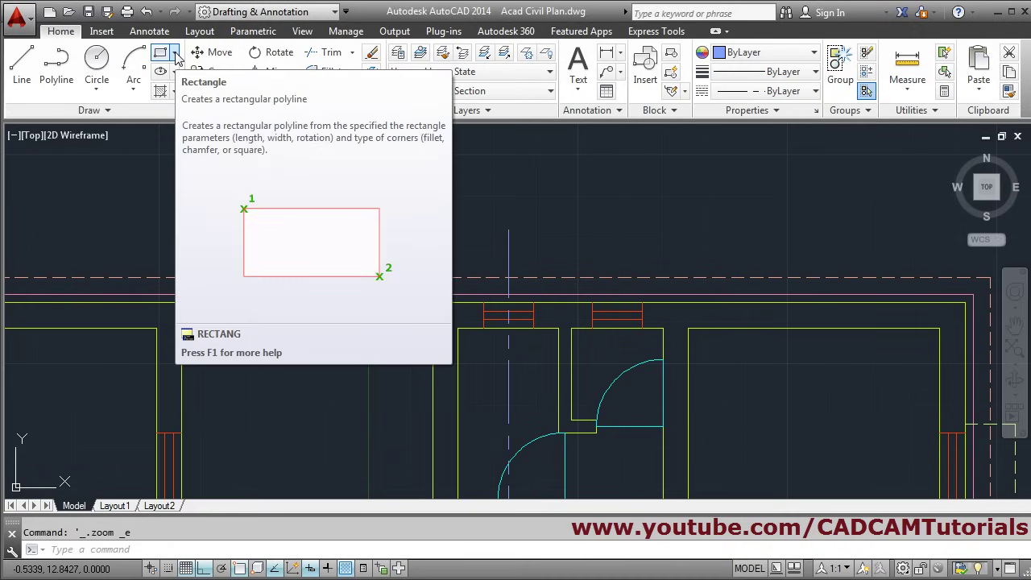
left_click(175, 54)
left_click(179, 110)
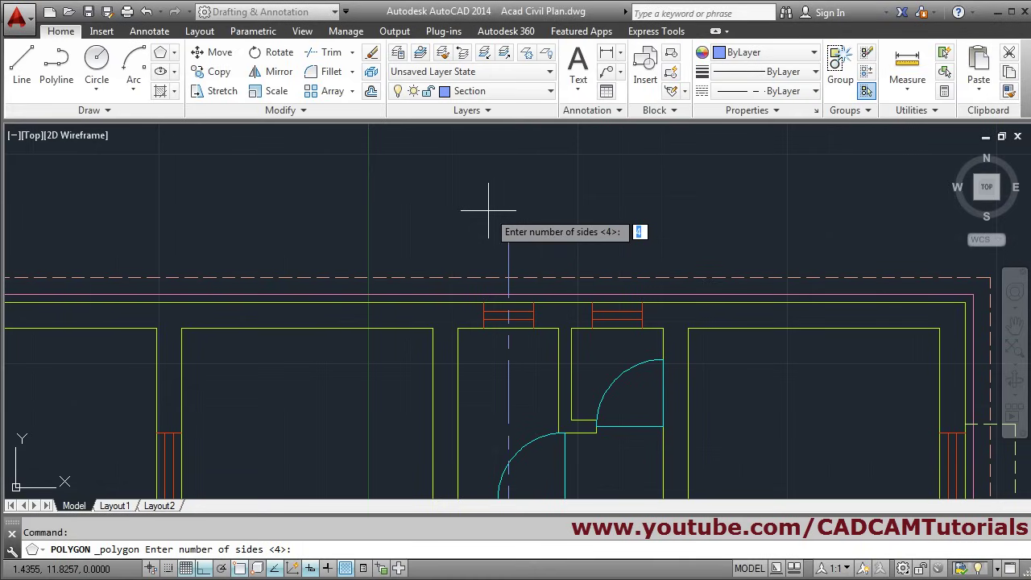
key("Return")
scroll(623, 230, "up", 2)
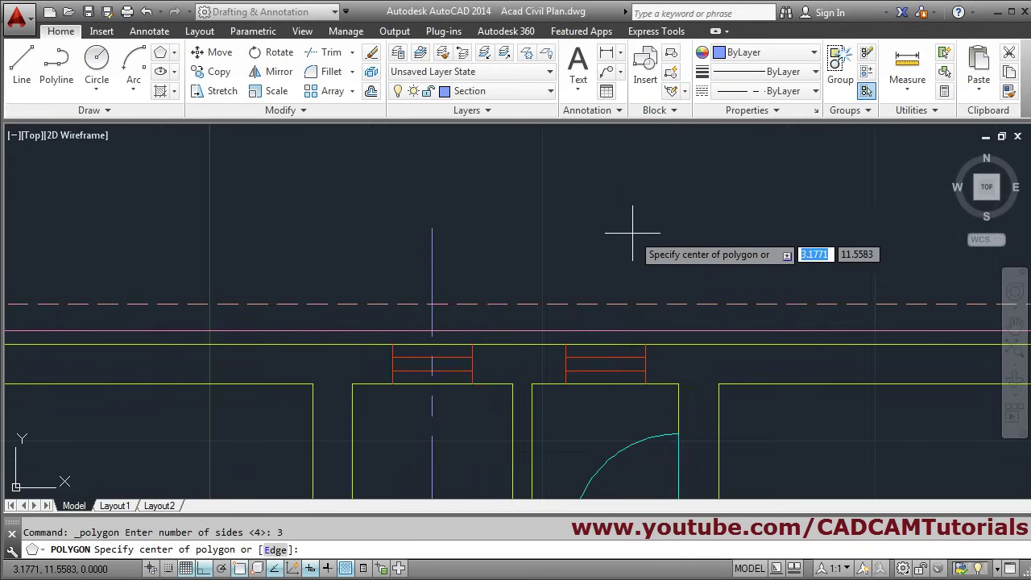
left_click(275, 551)
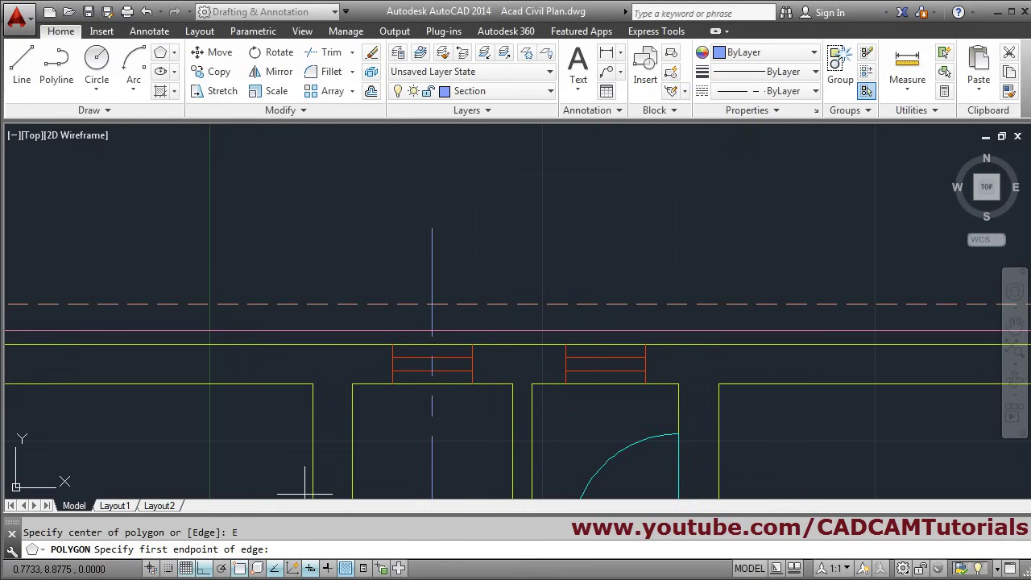
left_click(432, 229)
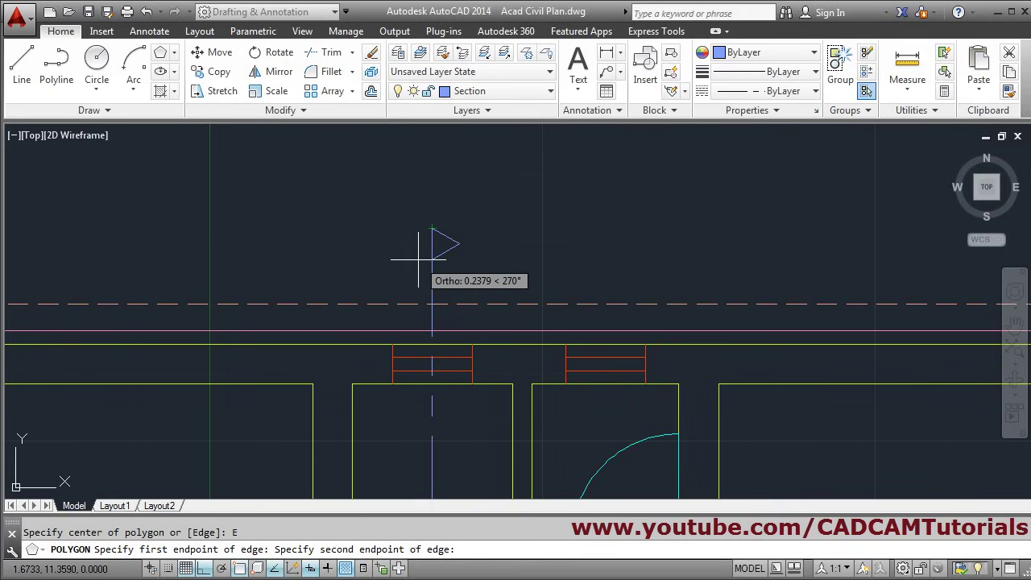
left_click(417, 258)
- Fill the triangular arrowhead at the section line's upper end with a SOLID hatch
scroll(463, 225, "up", 2)
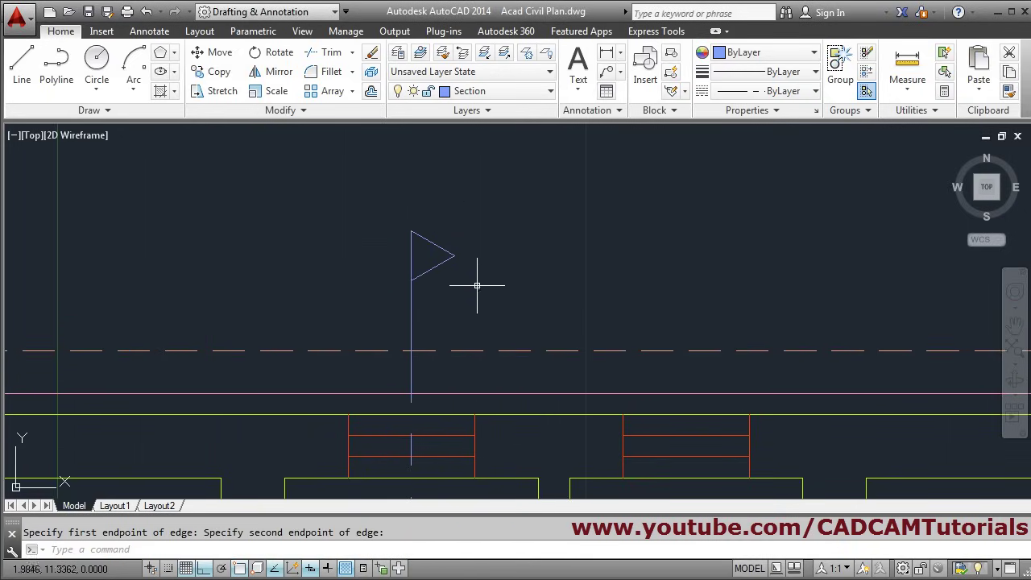
left_click(160, 92)
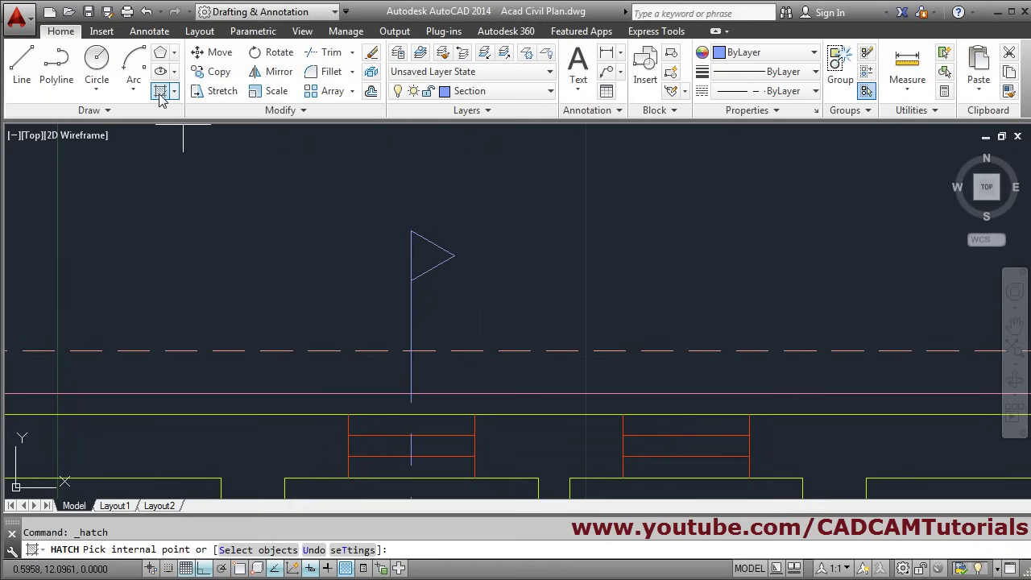
left_click(156, 71)
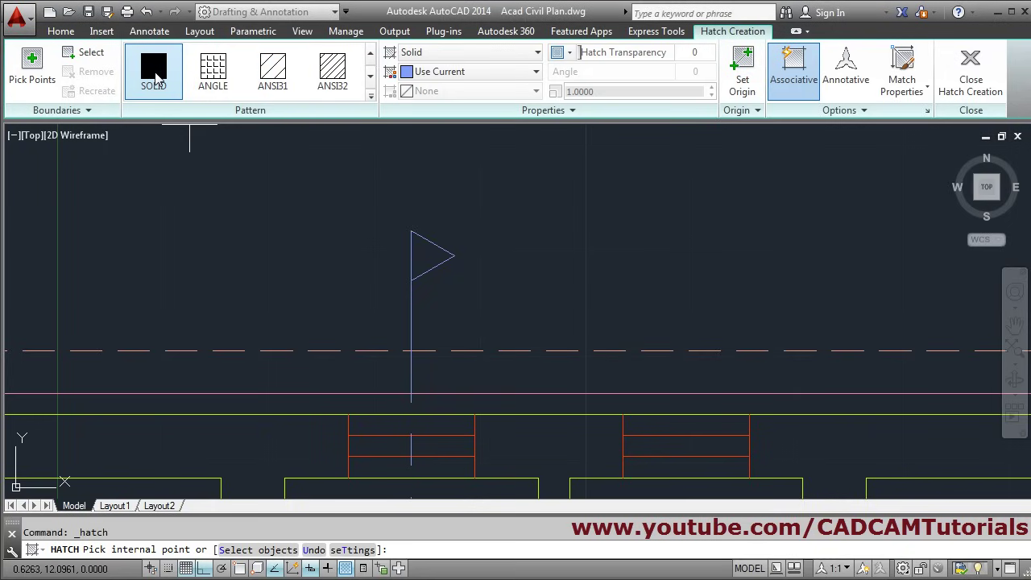
left_click(424, 255)
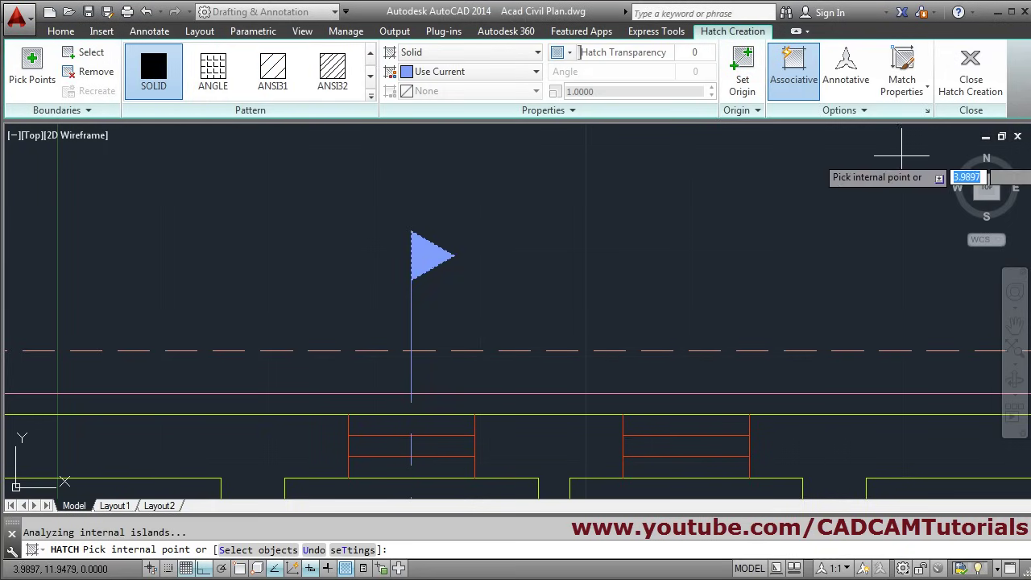
left_click(955, 94)
scroll(532, 234, "down", 3)
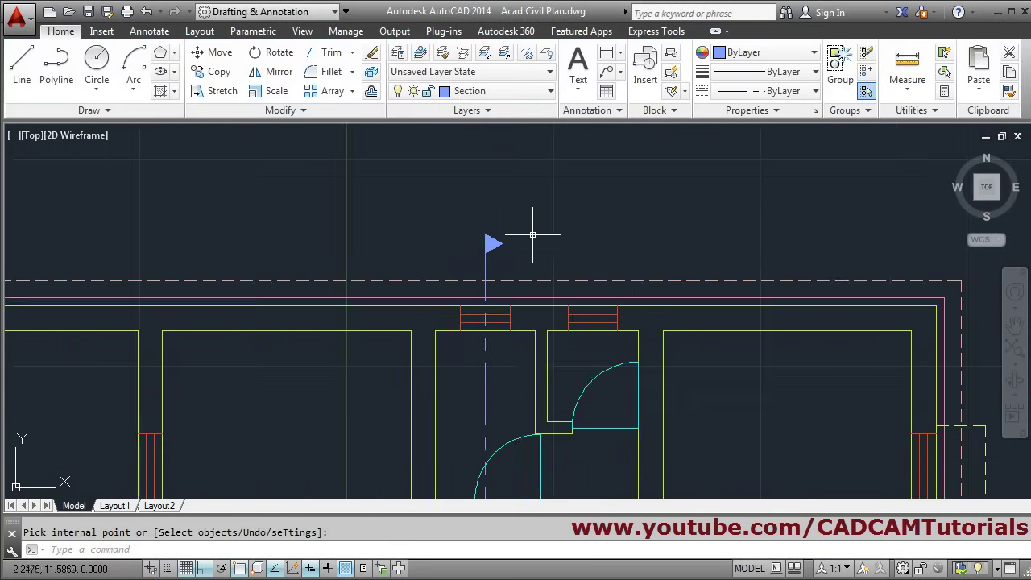
- Copy the filled arrowhead from its lower-left corner onto the section line's lower endpoint, and compare the whole plan with the reference
scroll(506, 253, "up", 2)
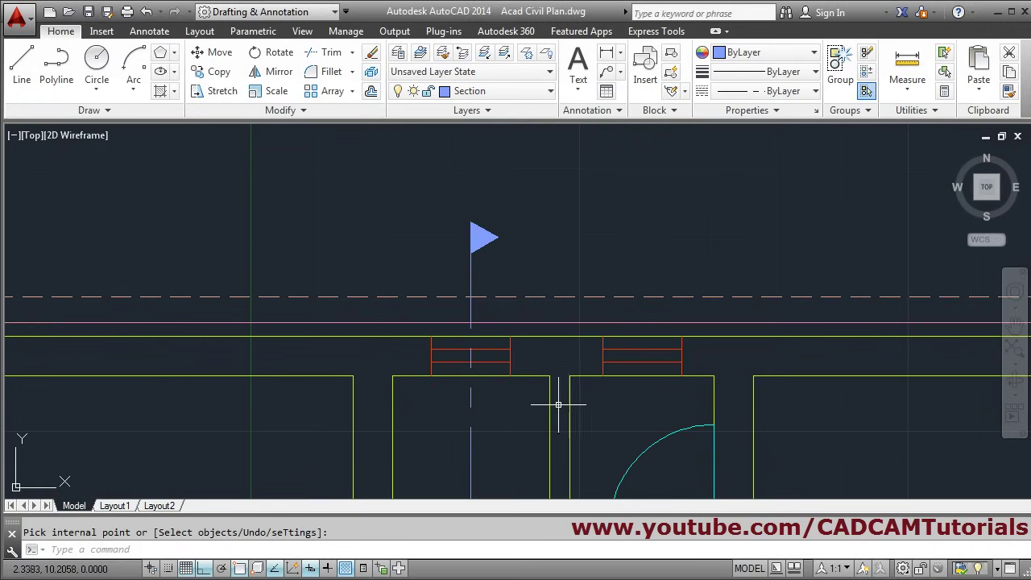
left_click(218, 71)
left_click(512, 208)
left_click(479, 264)
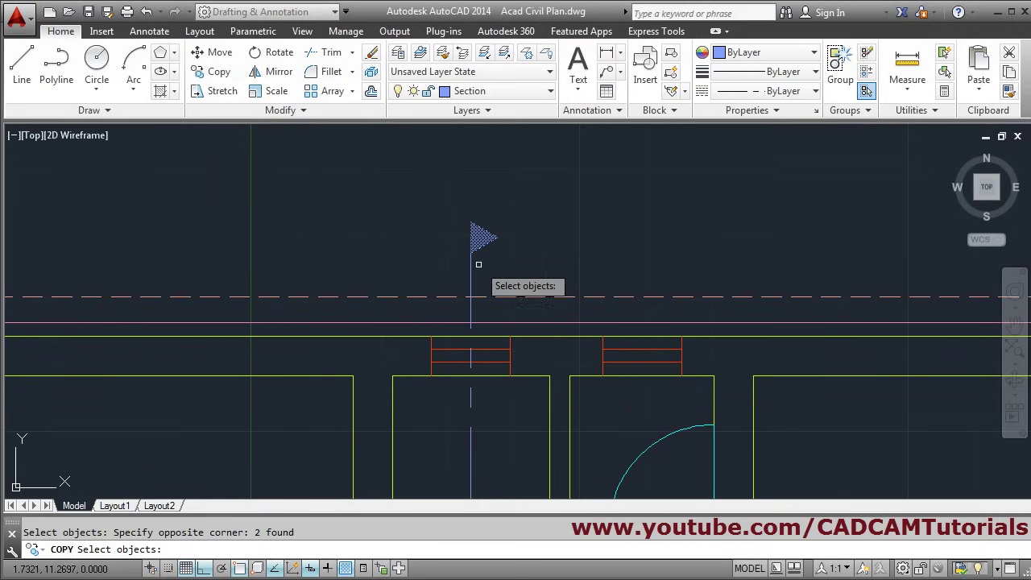
key("Return")
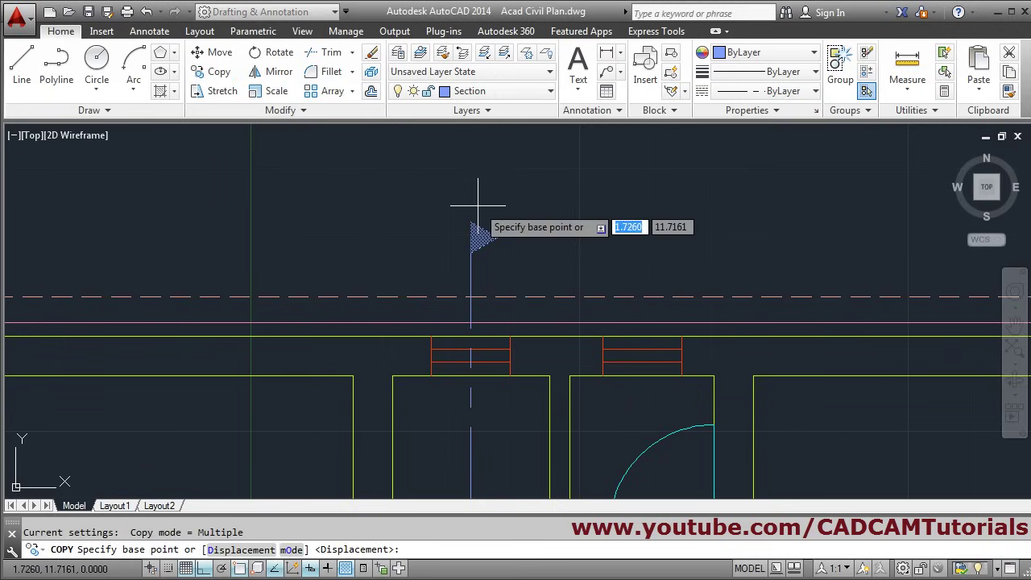
left_click(471, 254)
scroll(529, 322, "down", 5)
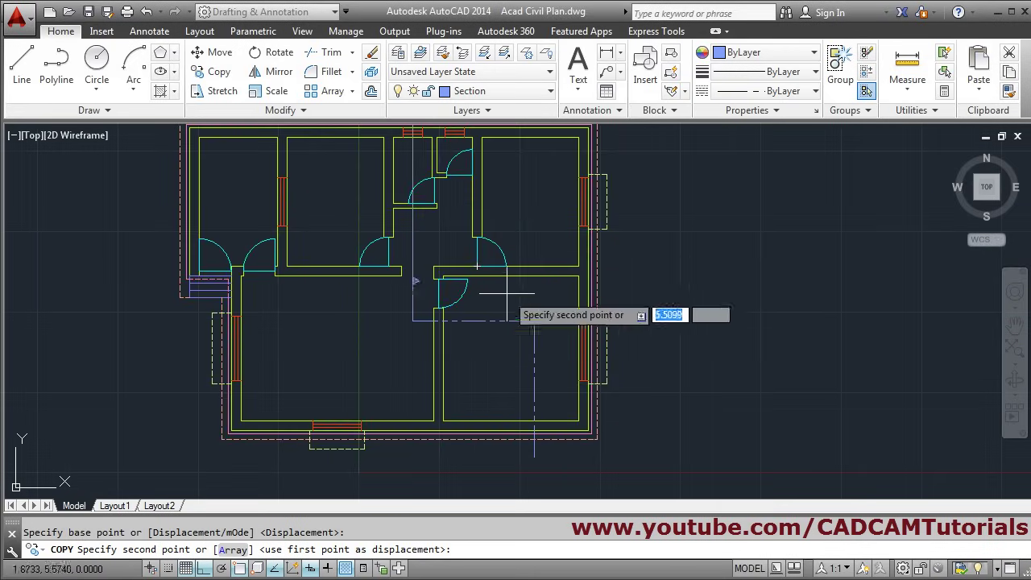
scroll(512, 451, "up", 5)
left_click(506, 425)
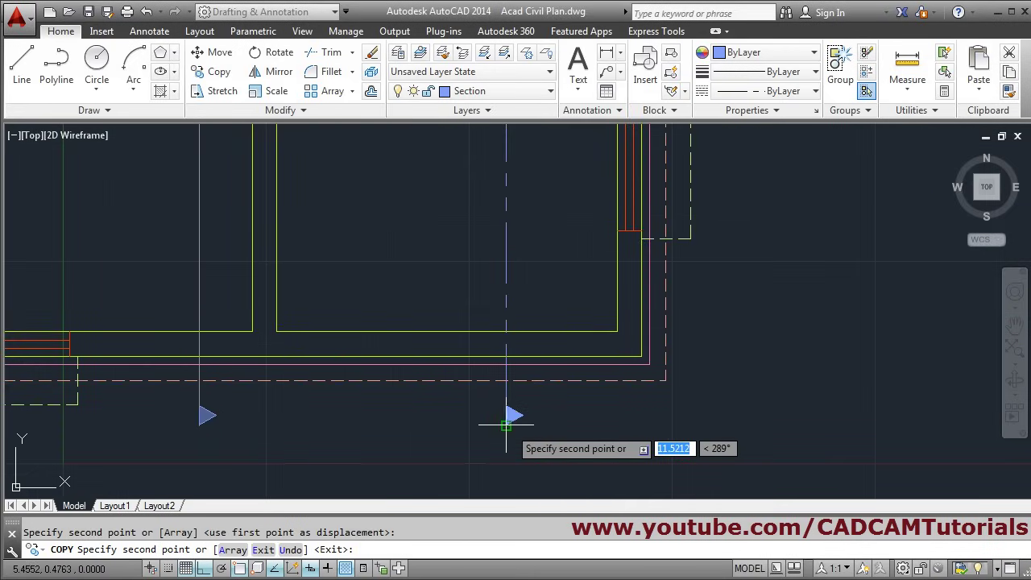
key("Return")
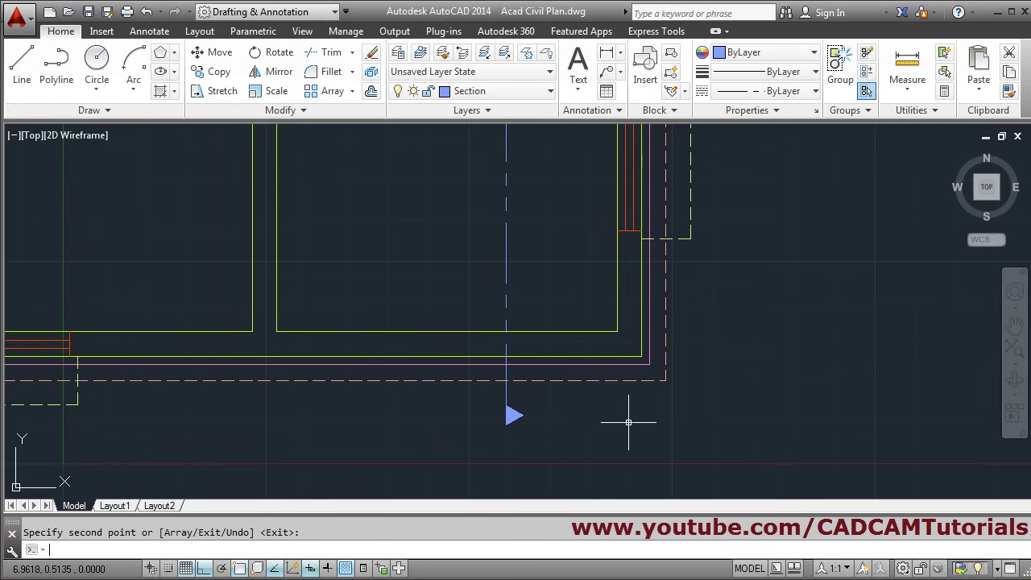
scroll(595, 406, "down", 3)
middle_click(596, 435)
middle_click(596, 435)
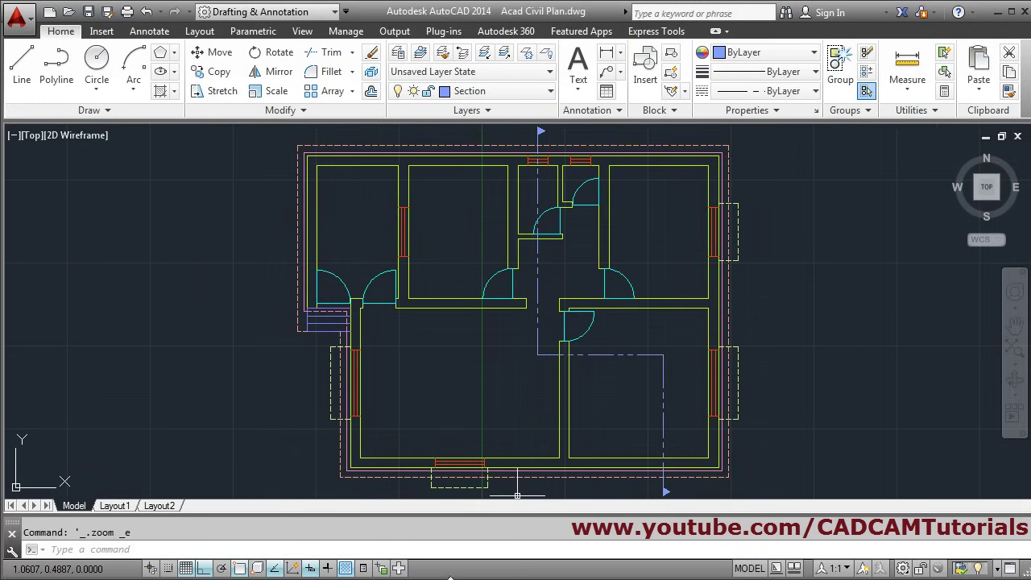
key("alt+Tab")
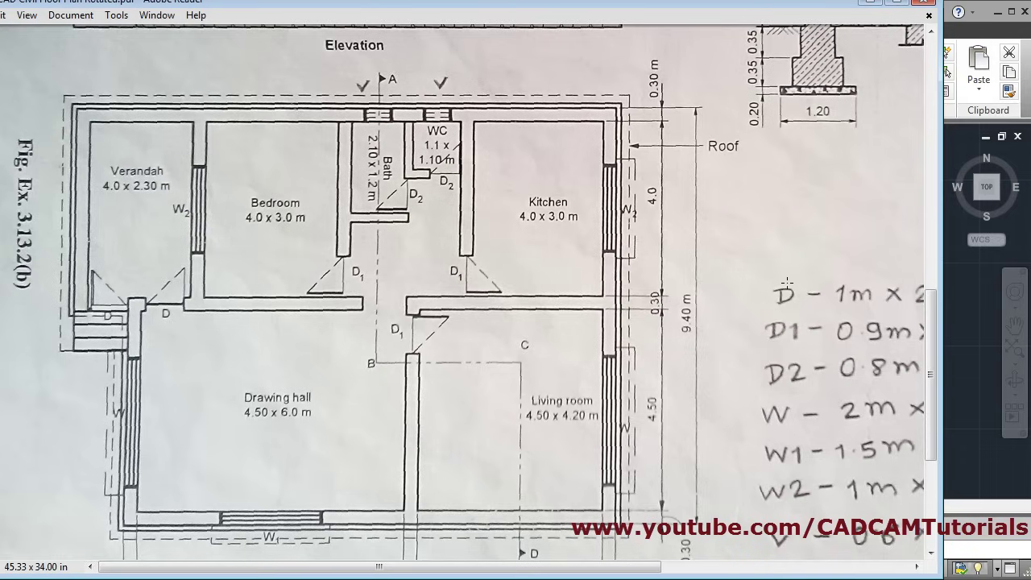
left_click(872, 8)
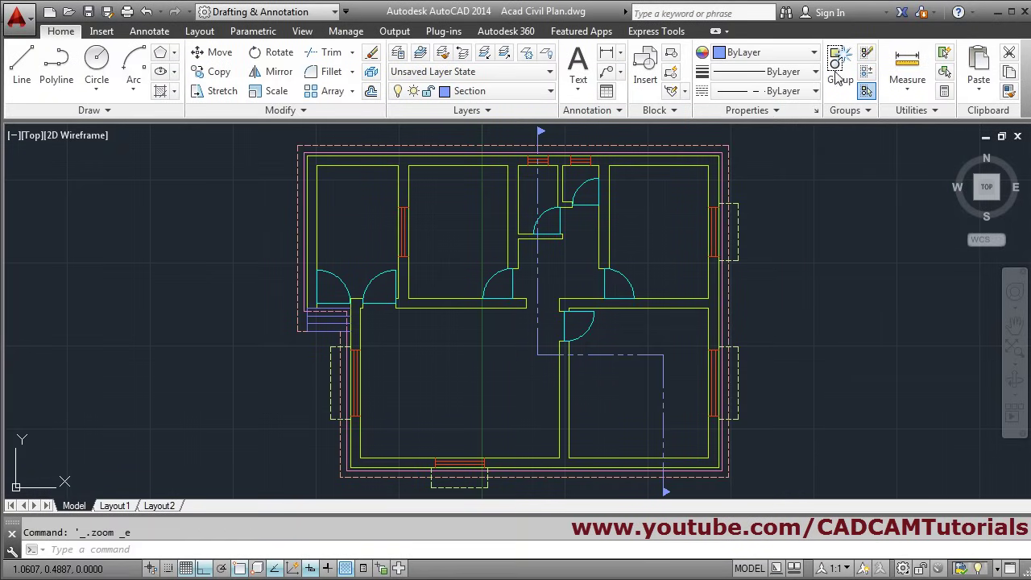